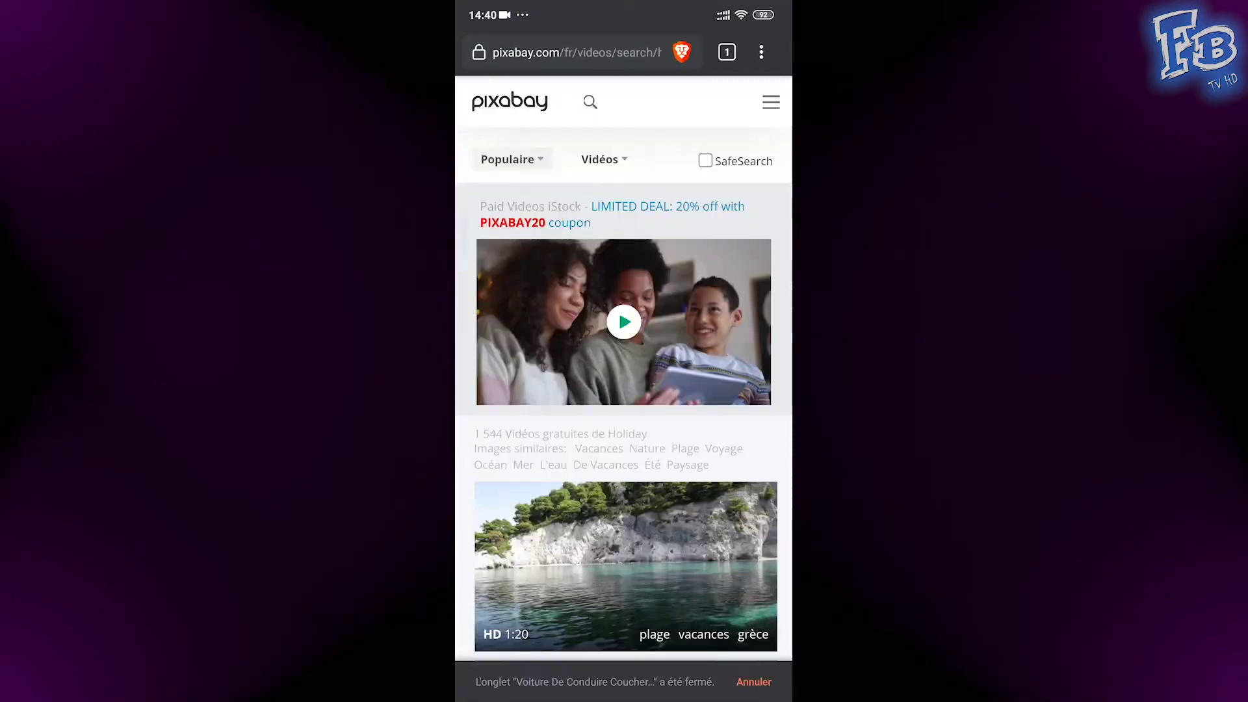
- Scroll the Pixabay results and open the beach video showing shells on the sand
scroll(624, 364, "down", 10)
scroll(624, 364, "down", 10)
scroll(624, 364, "down", 10)
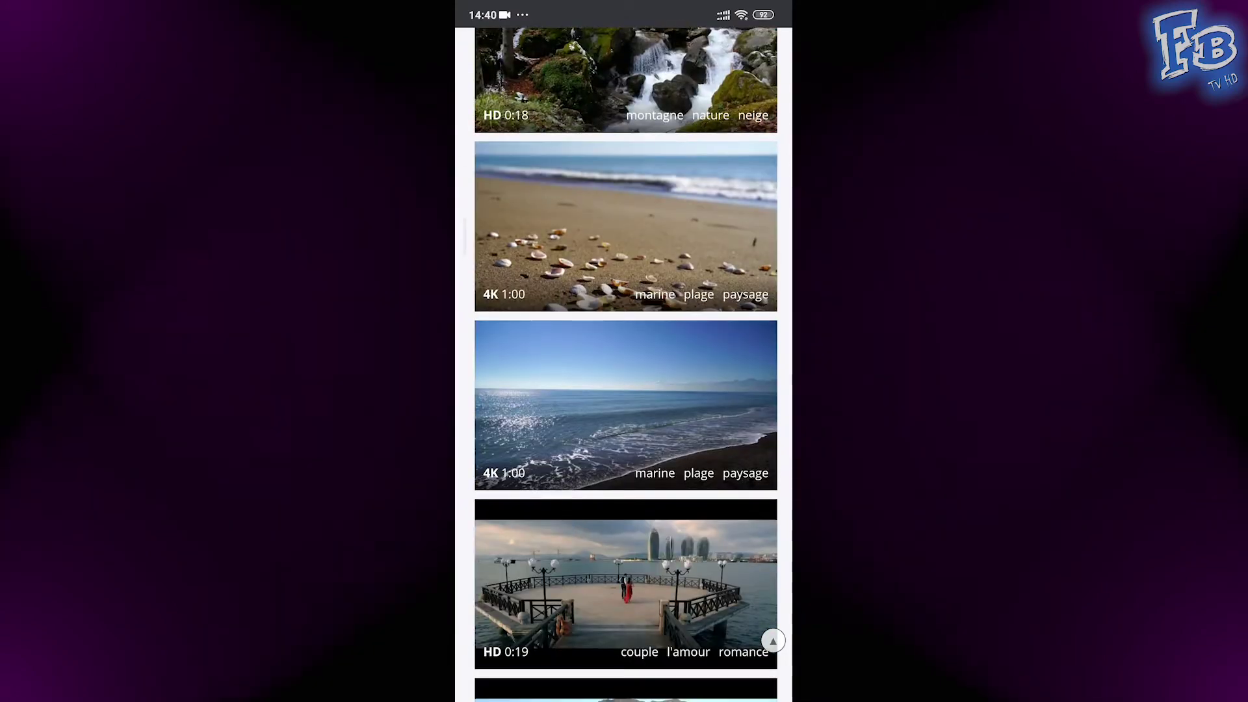
left_click(625, 226)
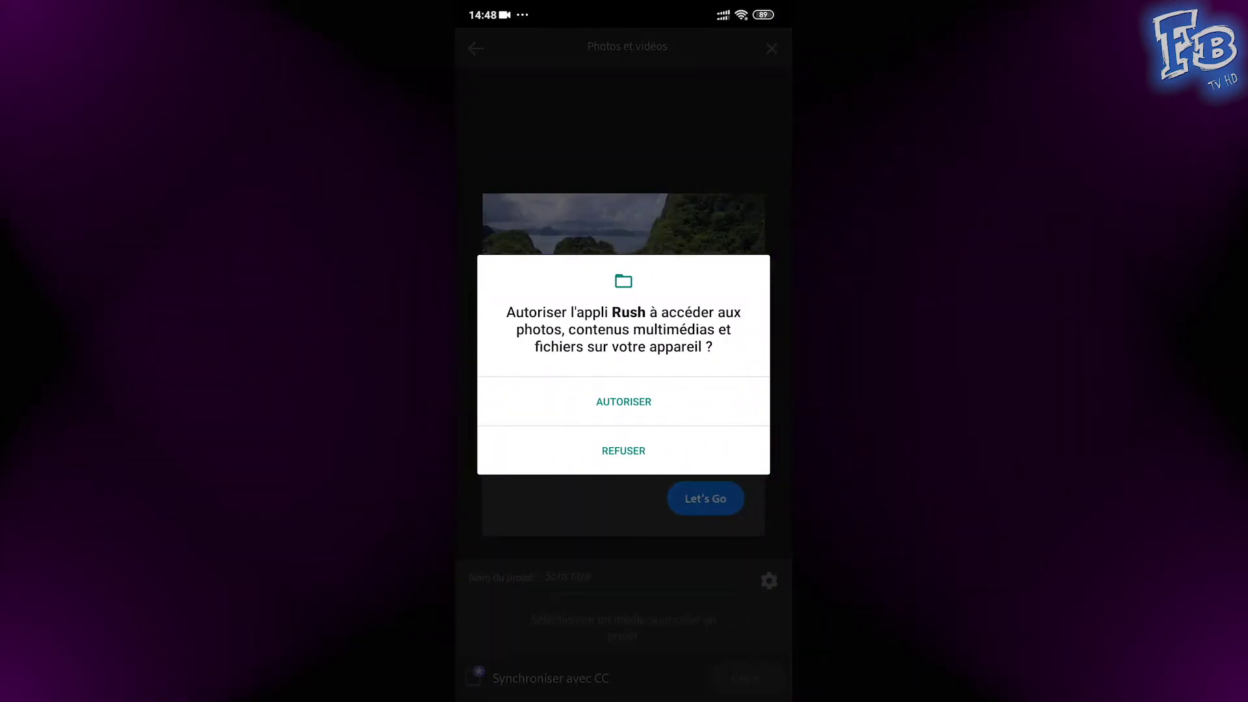
- Allow Rush media access with AUTORISER, dismiss the Let's Go tip, and close the Emplacements list
left_click(623, 401)
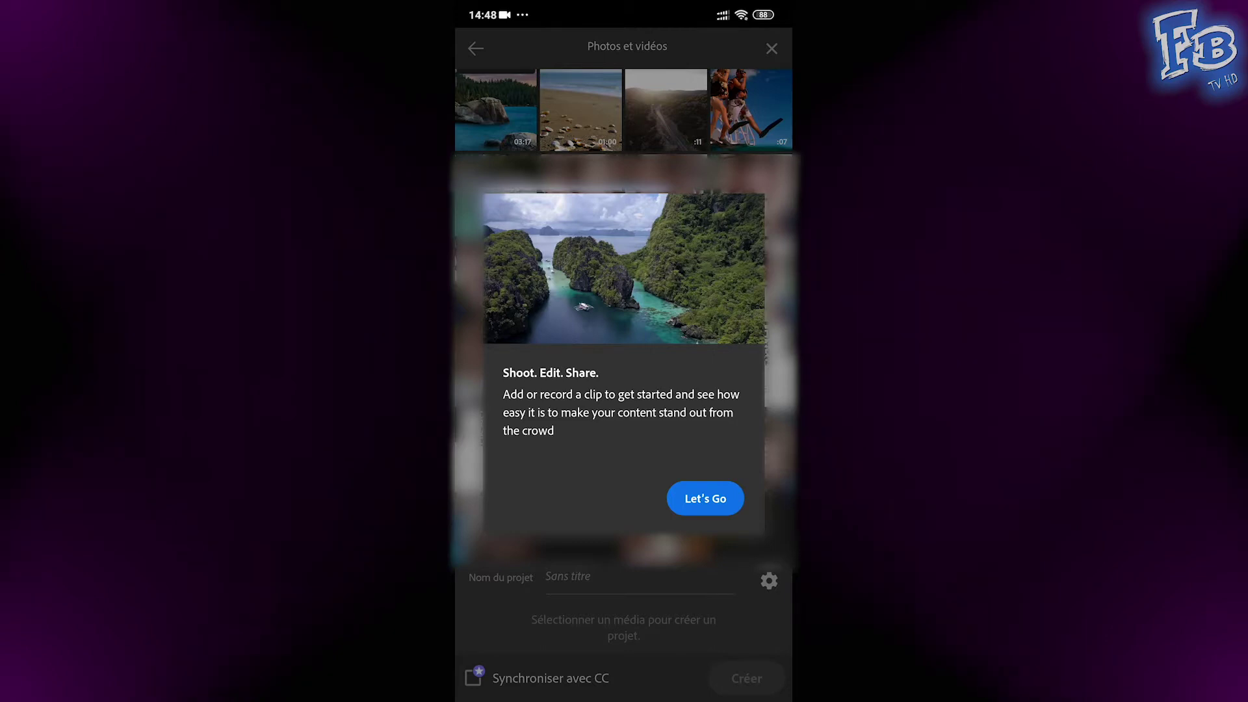
left_click(705, 499)
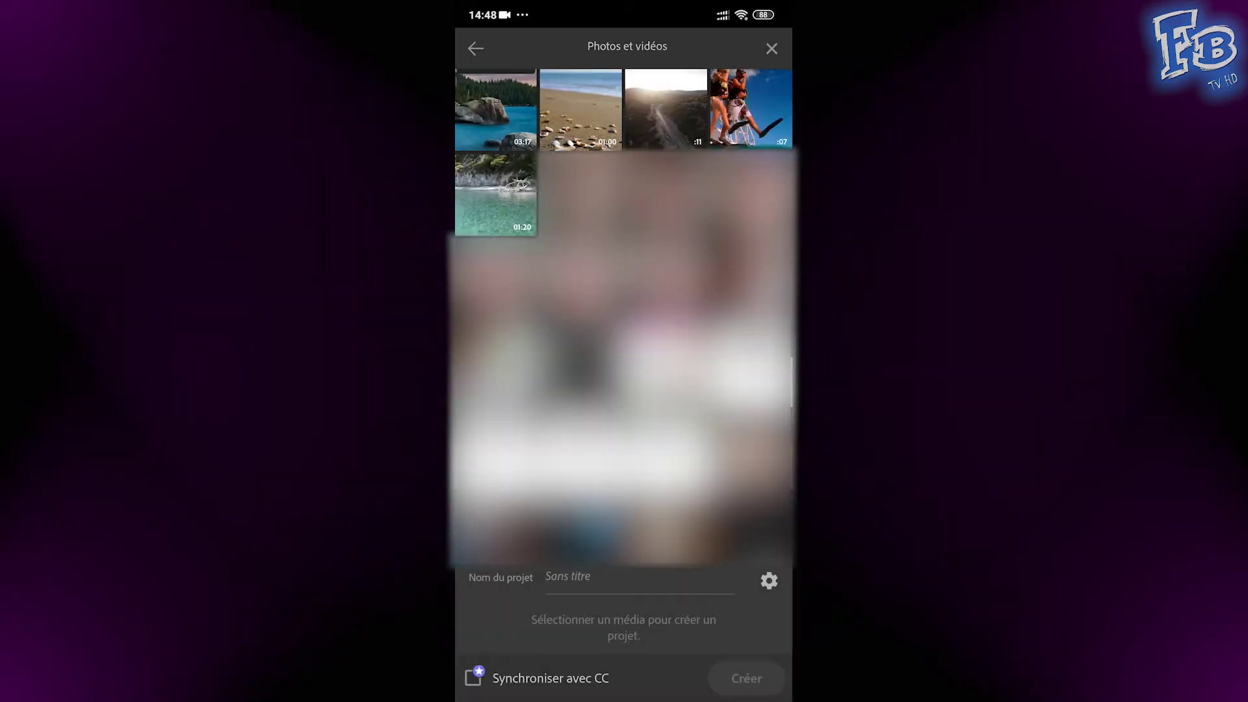
left_click(475, 48)
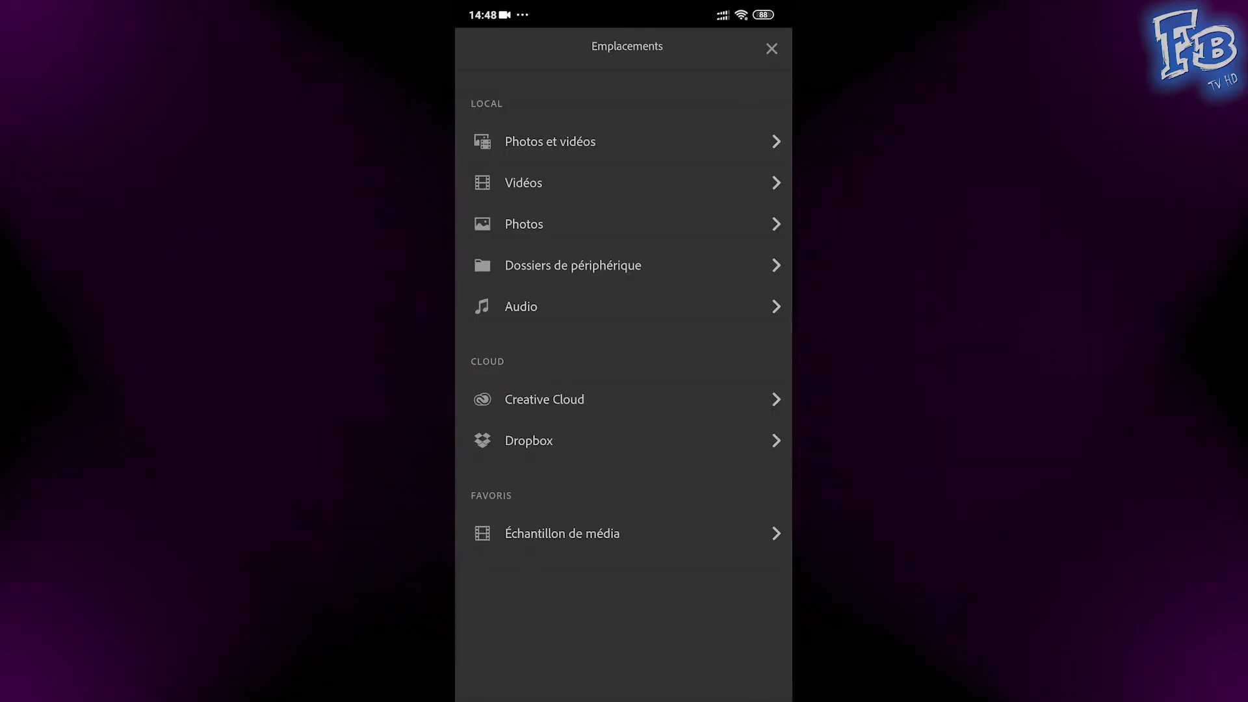
left_click(771, 48)
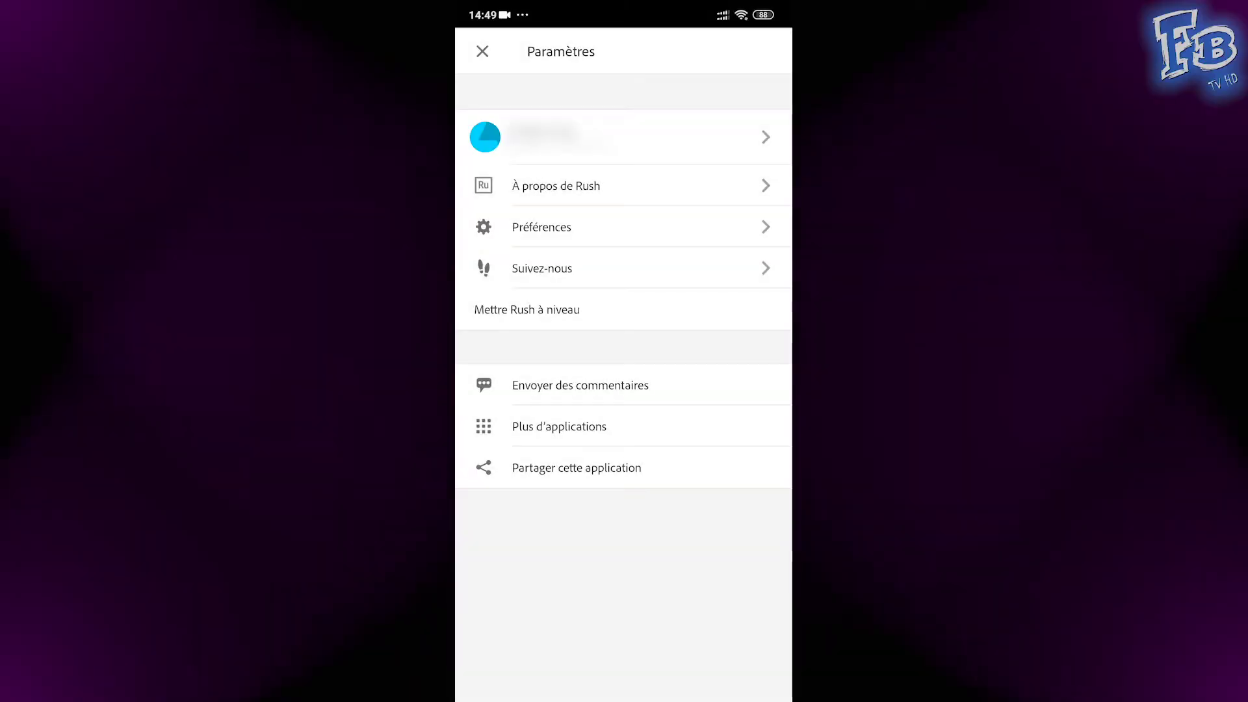
- On the À propos de Rush page, switch off Envoyer des rapports d'utilisation and go back
left_click(555, 186)
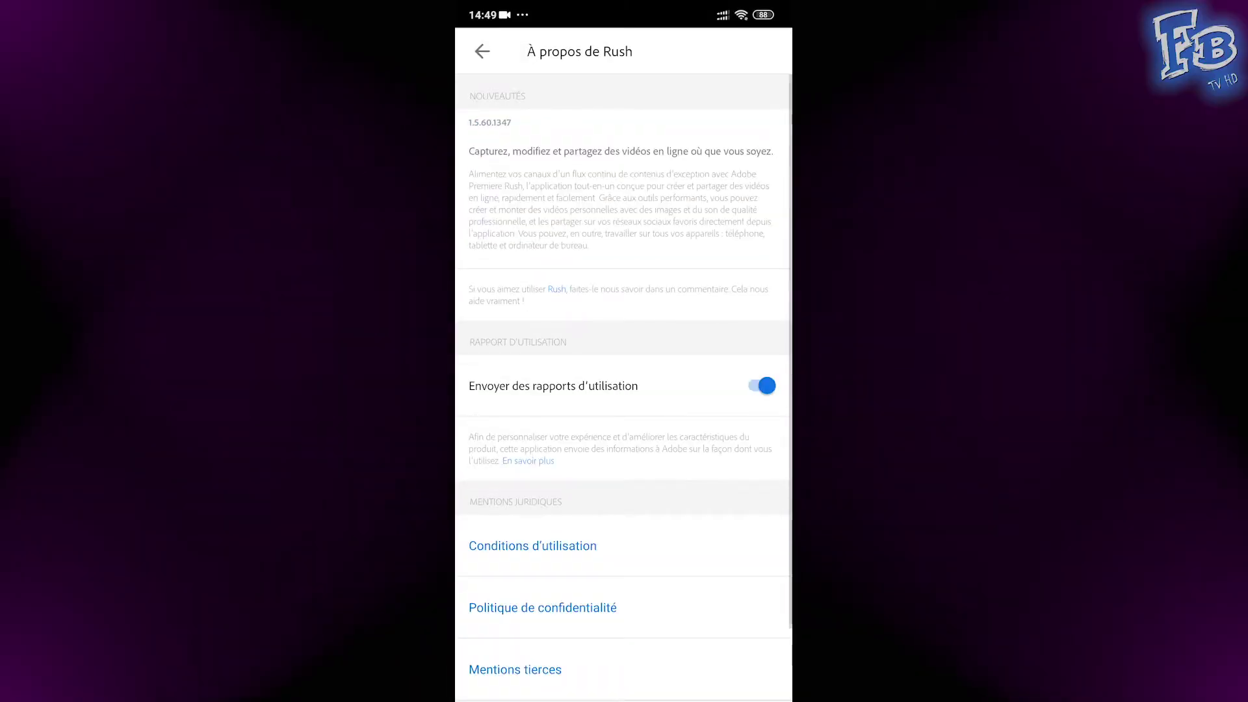
left_click(762, 385)
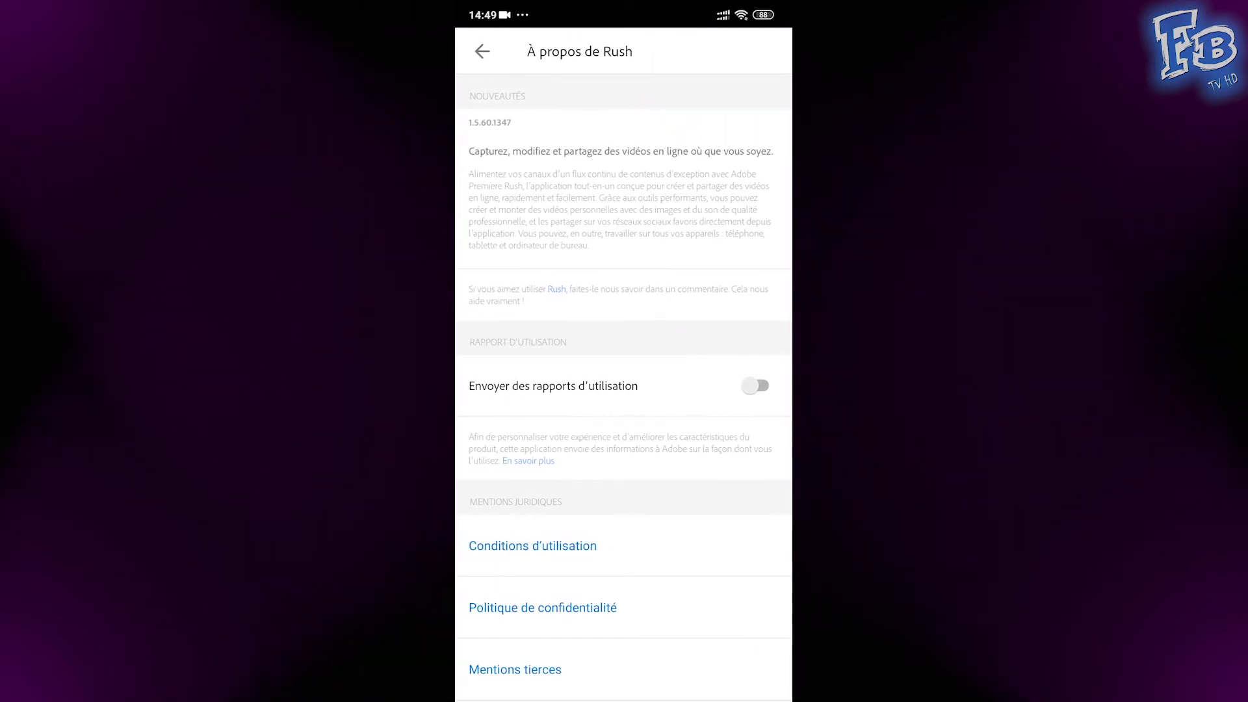
scroll(624, 390, "down", 3)
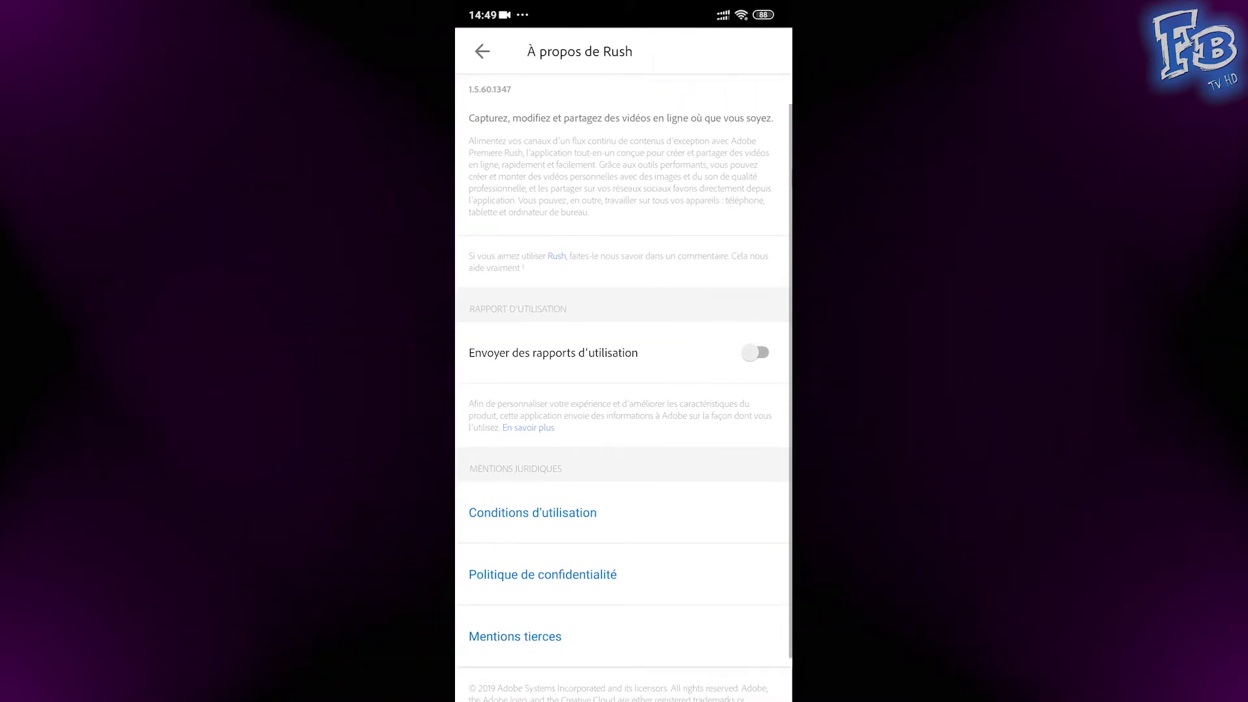
key("Escape")
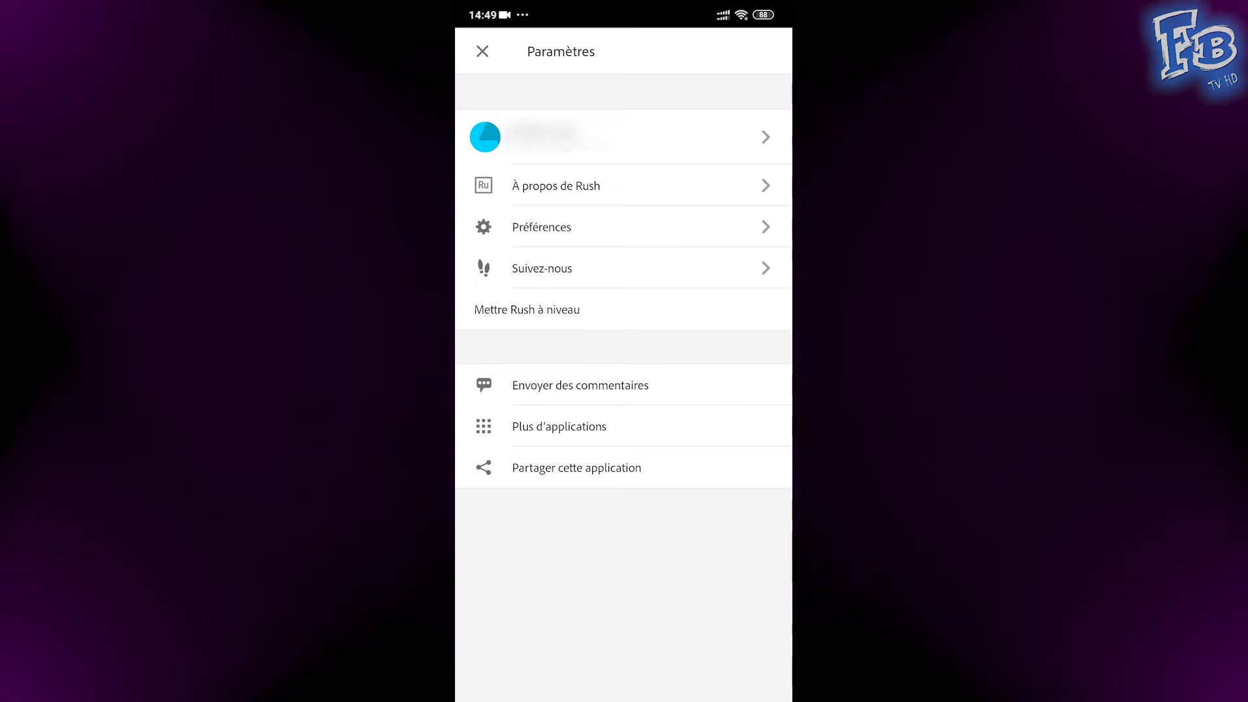
- Look over the Préférences page, then view the Mettre Rush à niveau Premium offer
left_click(541, 227)
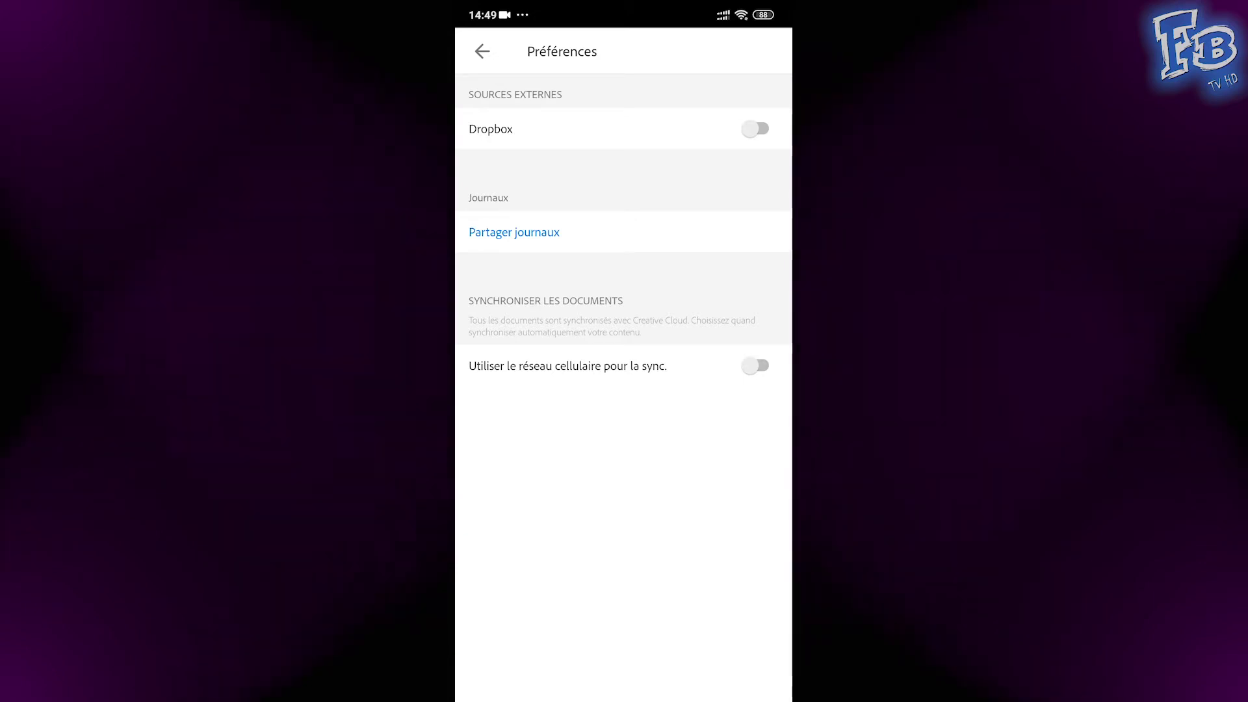
key("Escape")
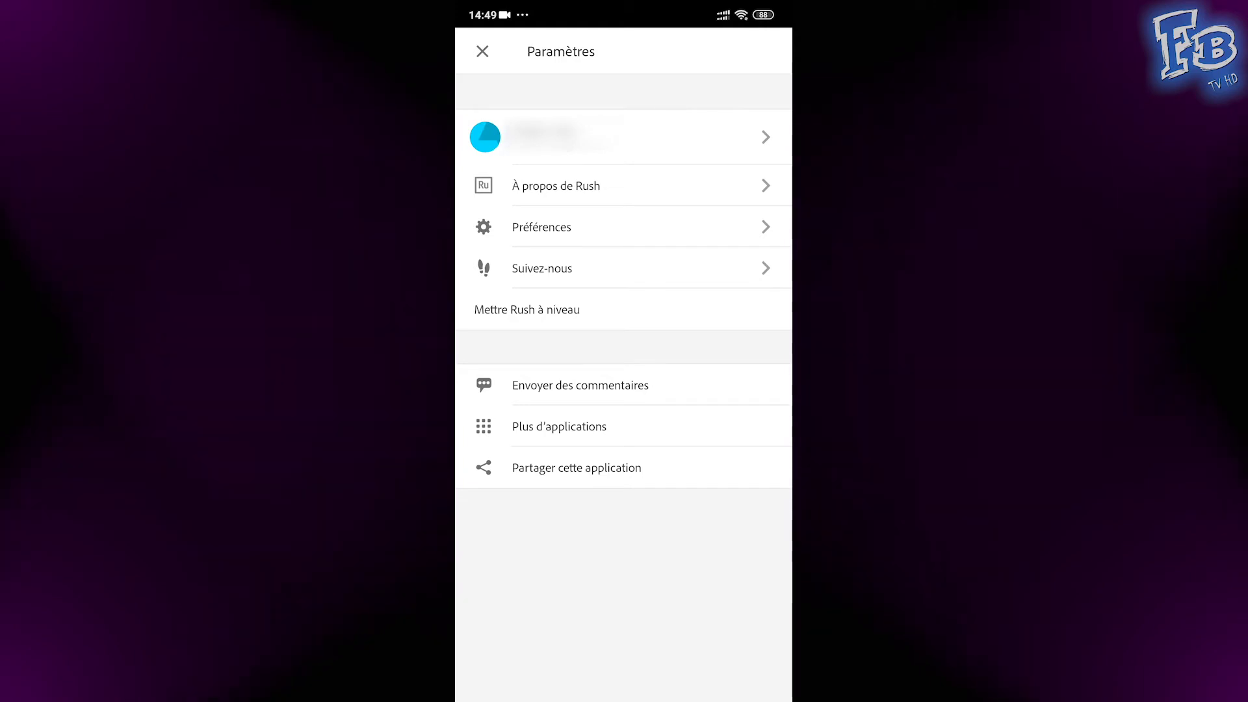
left_click(527, 309)
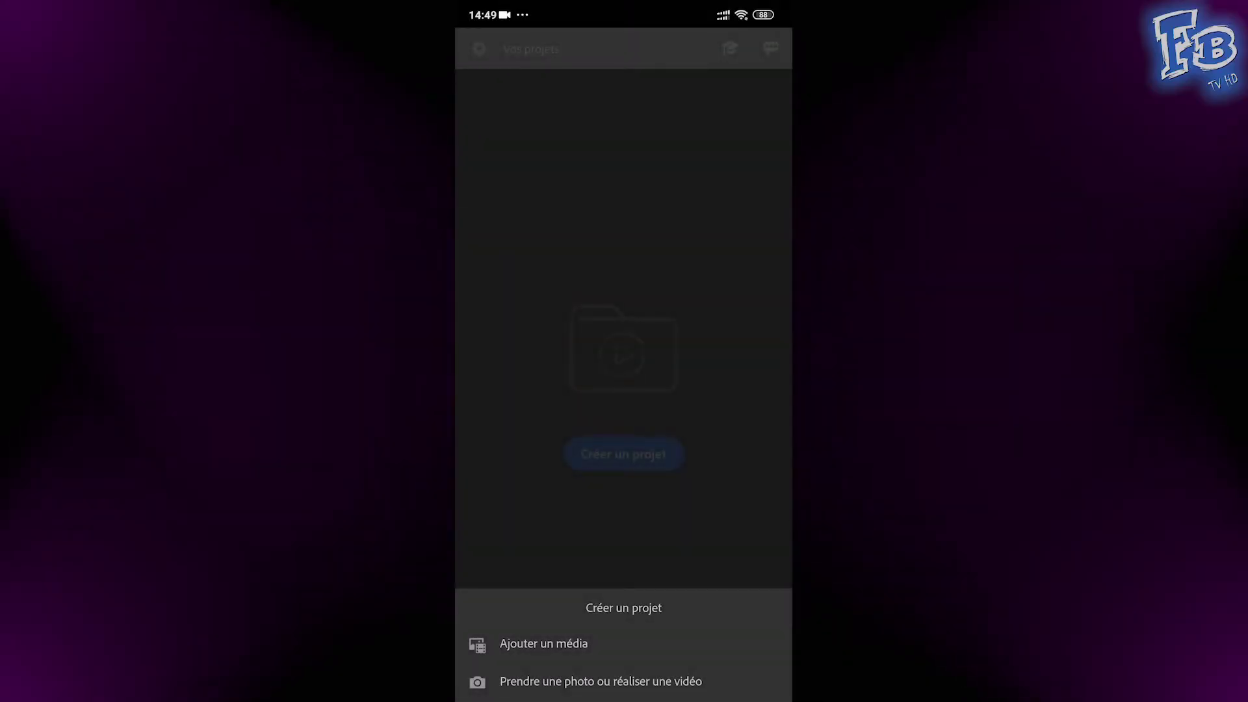
- Browse the phone's Vidéos under Ajouter un média and preview the 03:17 clip
left_click(543, 643)
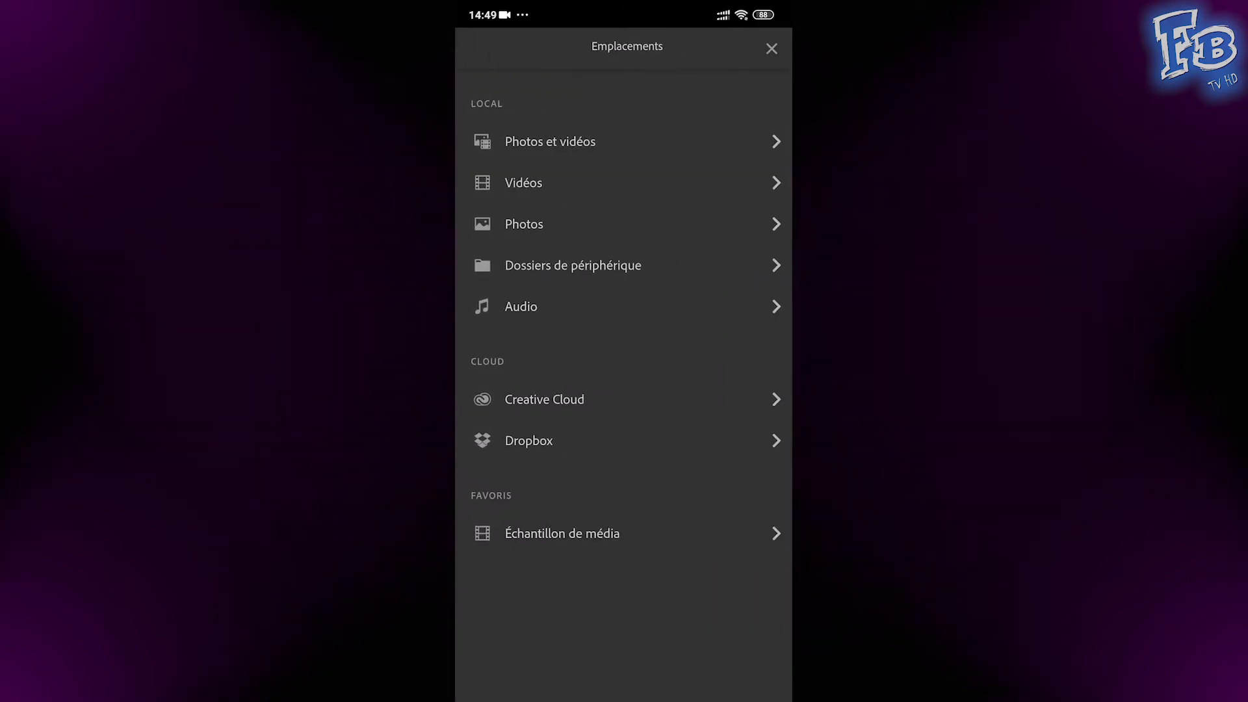
left_click(533, 181)
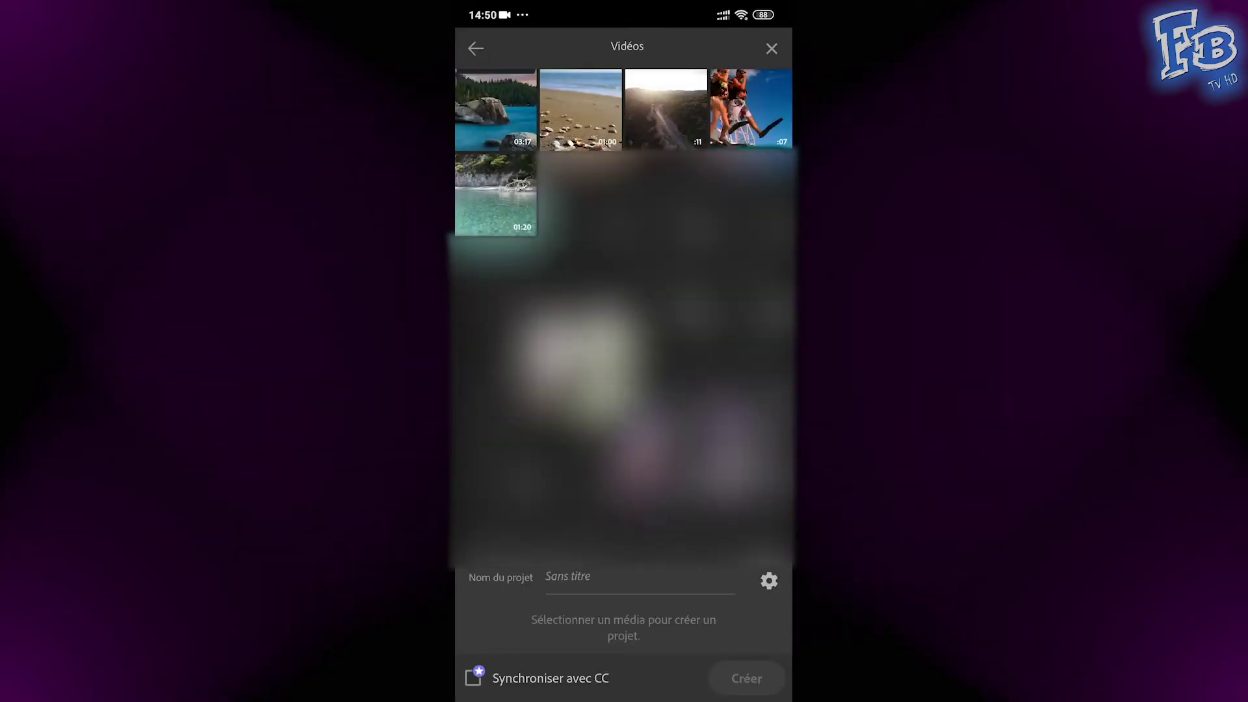
left_click(495, 109)
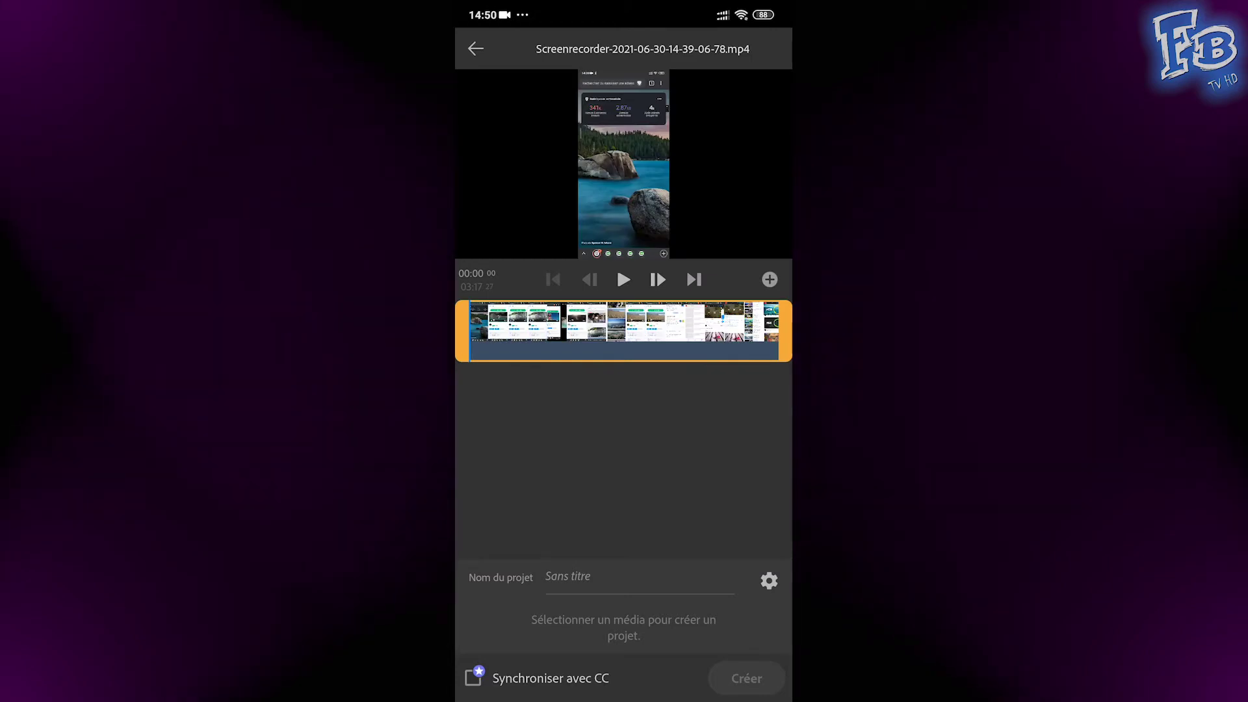
left_click(475, 48)
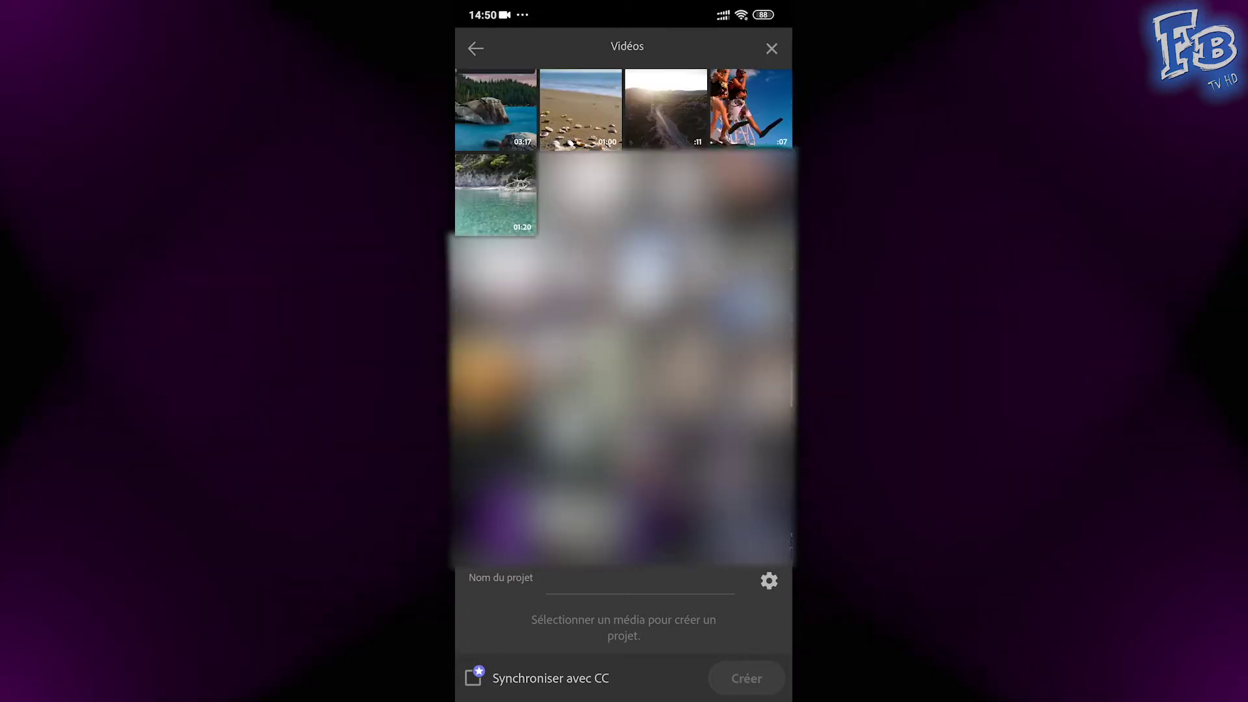
- Pick the shell beach, sunset road, 7-second and 01:20 coast clips in order, then open project setup
left_click(580, 109)
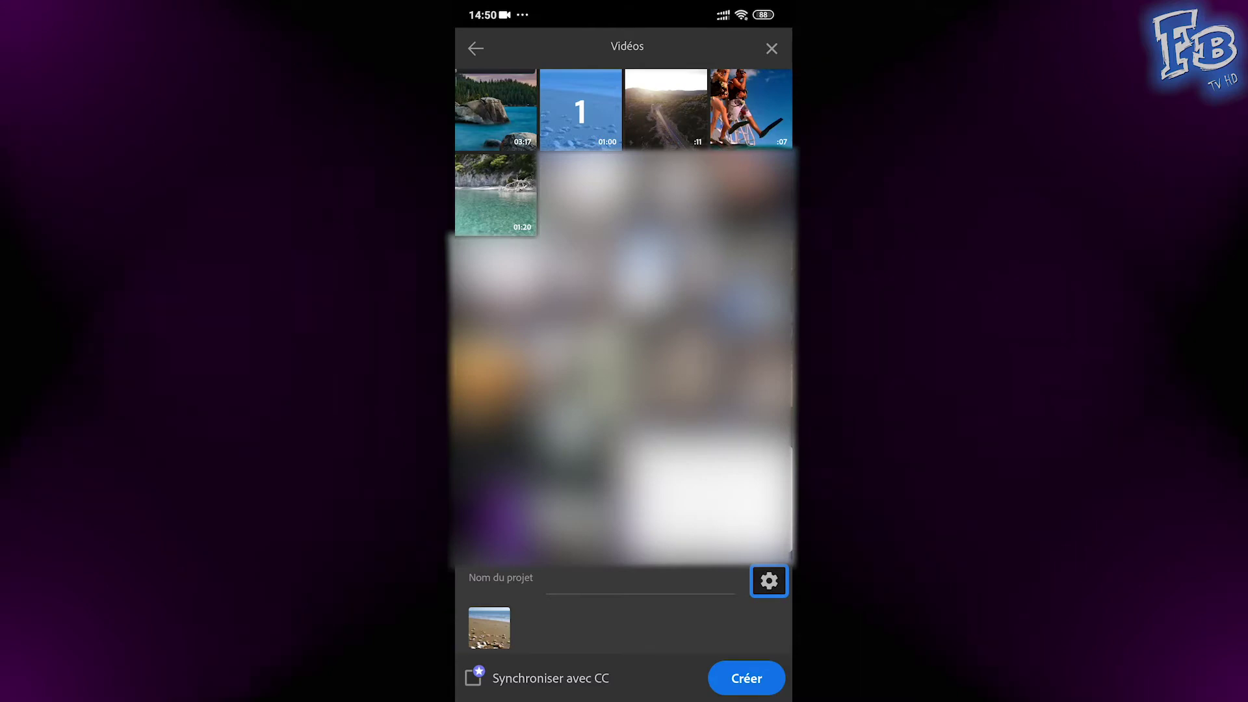
left_click(666, 109)
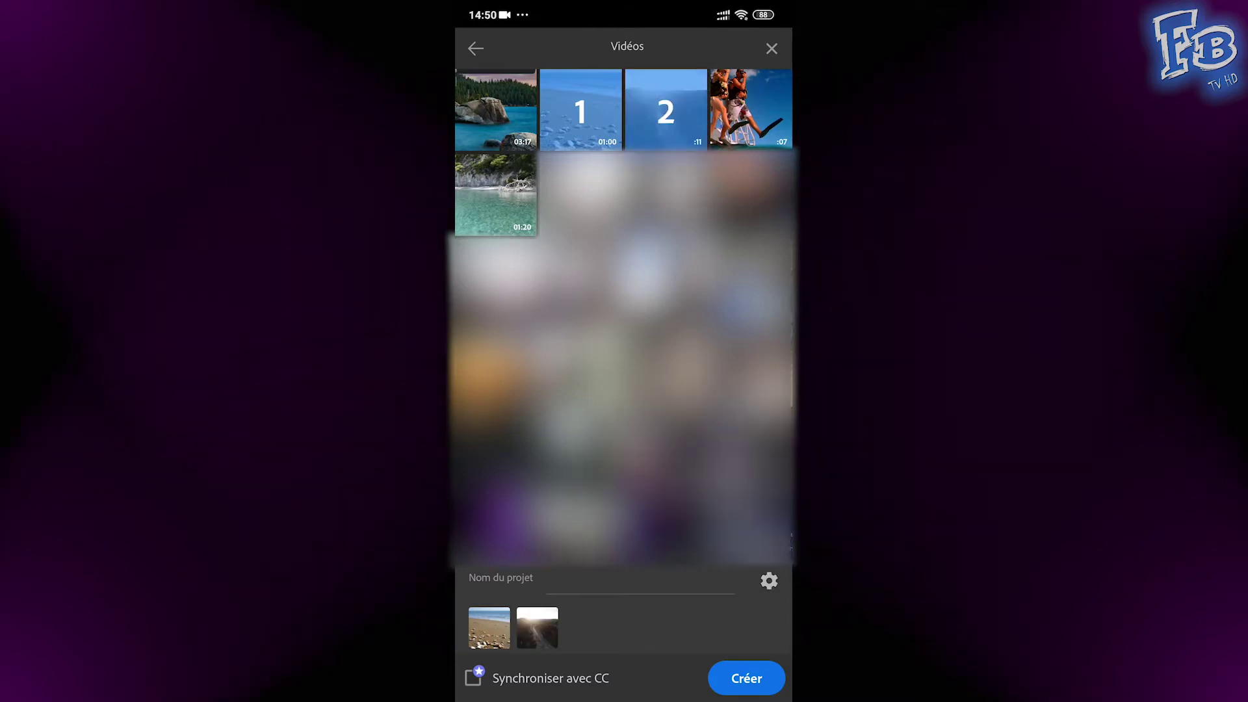
left_click(751, 110)
left_click(495, 194)
left_click(769, 580)
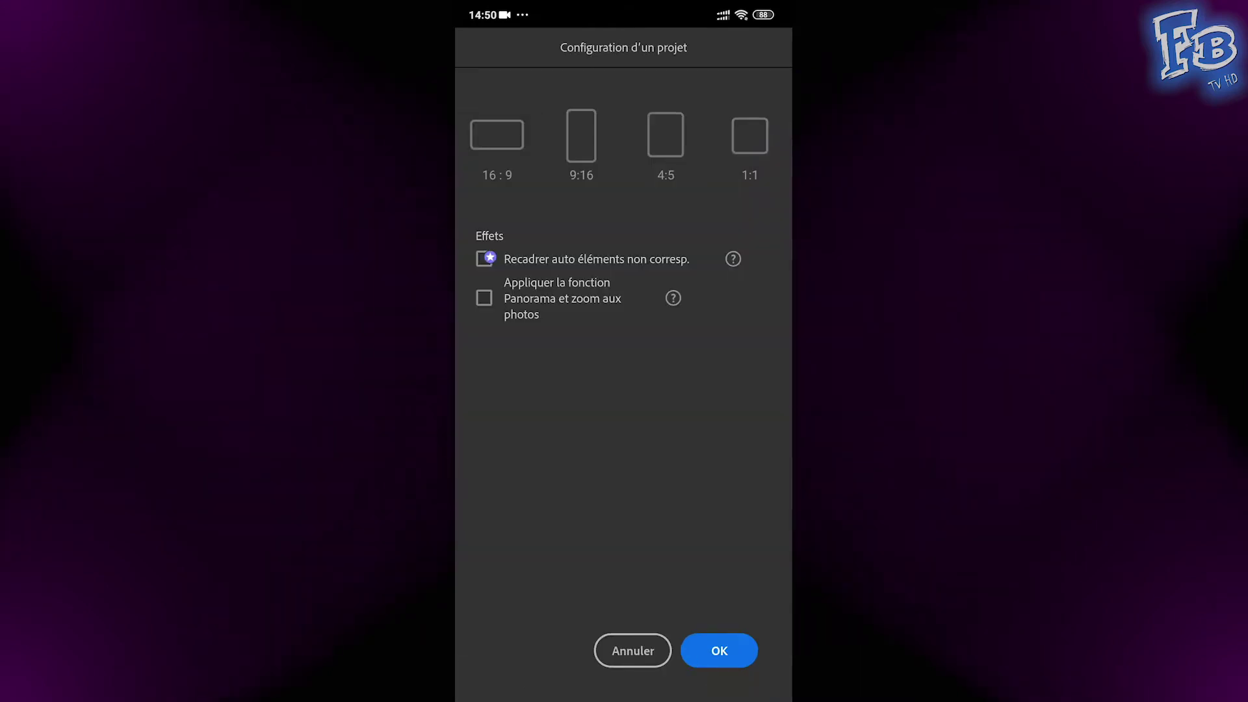
- Turn on pan and zoom for photos and confirm the 16:9 project settings
left_click(732, 258)
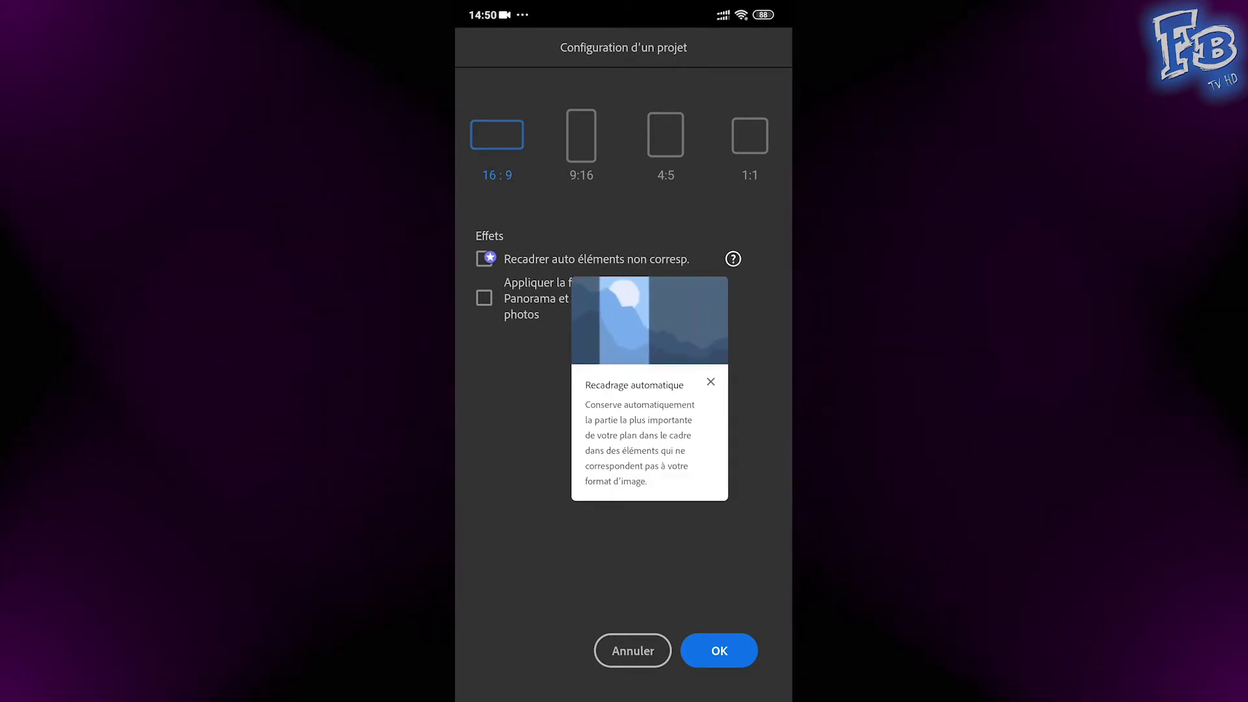
left_click(672, 298)
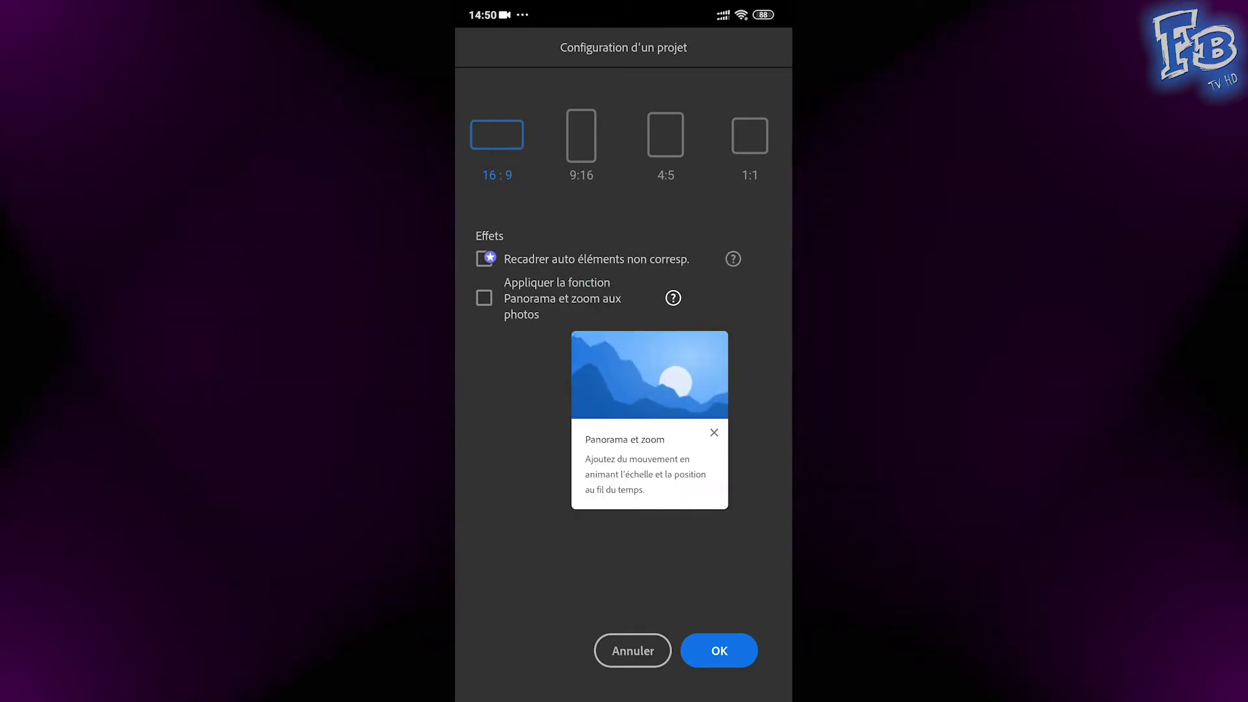
left_click(484, 297)
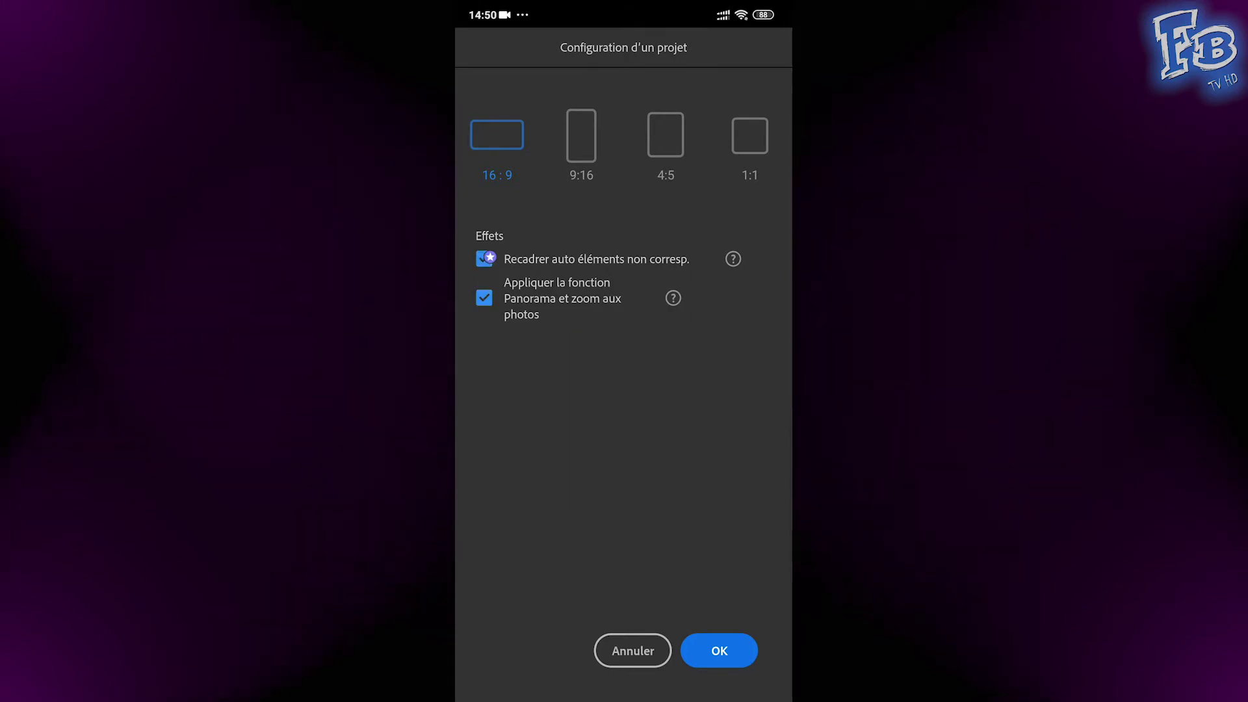
left_click(718, 651)
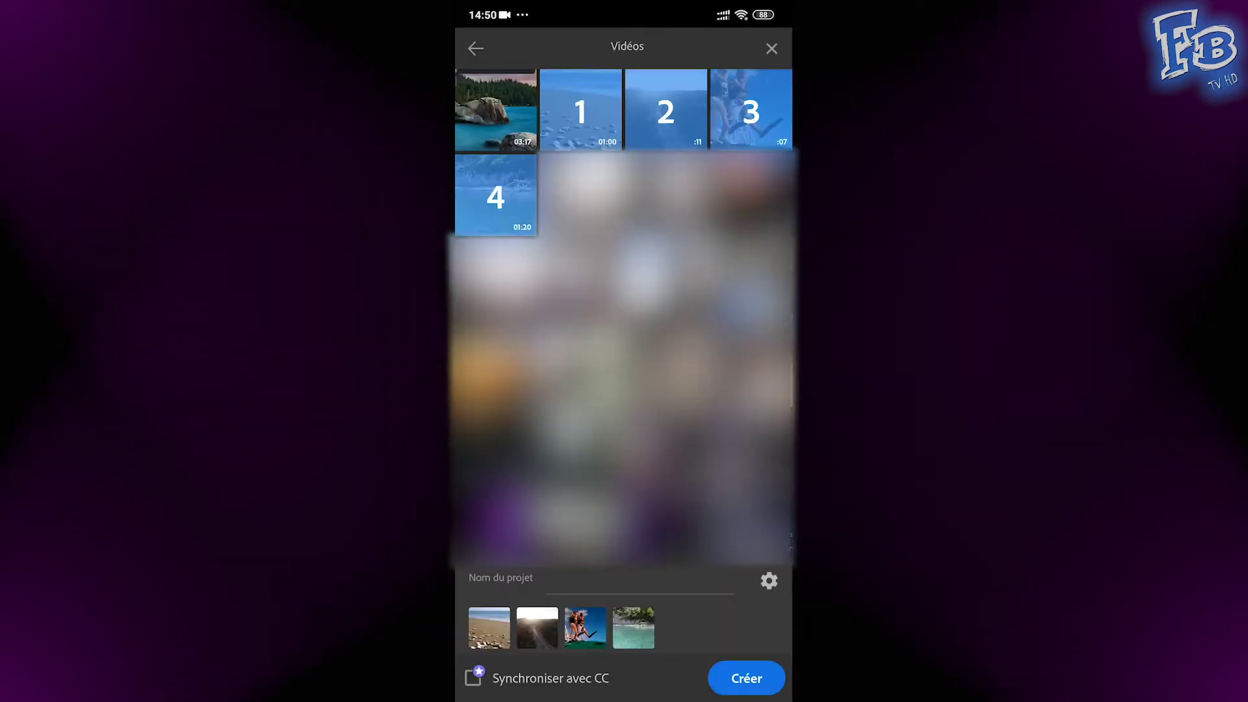
- Dismiss the premium sync notice, name the project 'Test Premiere Rush' and create it
left_click(472, 678)
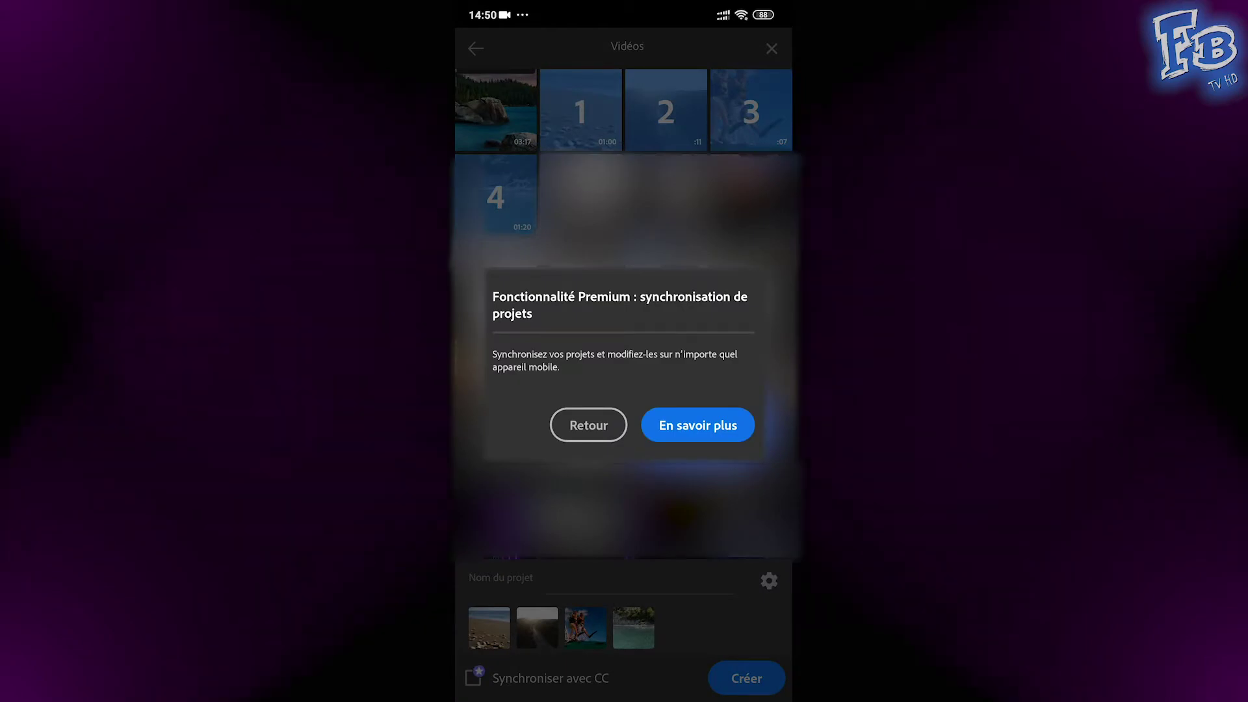
left_click(588, 425)
left_click(637, 579)
type("Test ")
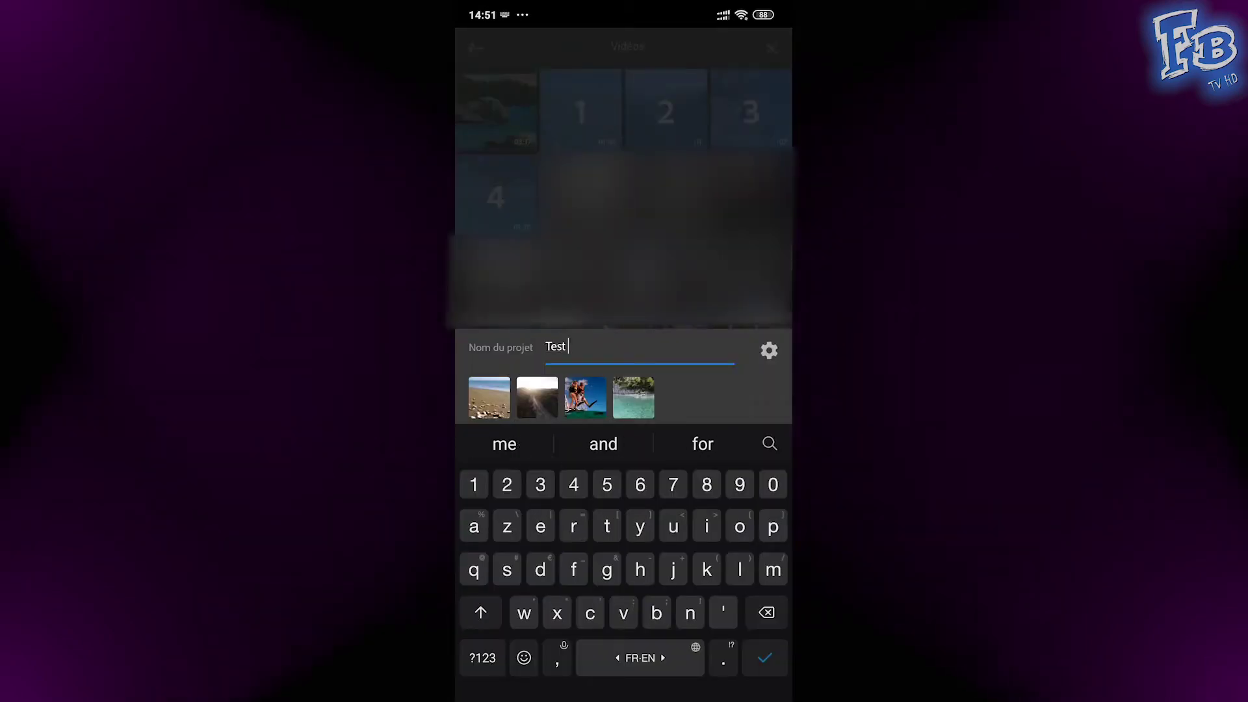
type("Premiere Rush")
key("Return")
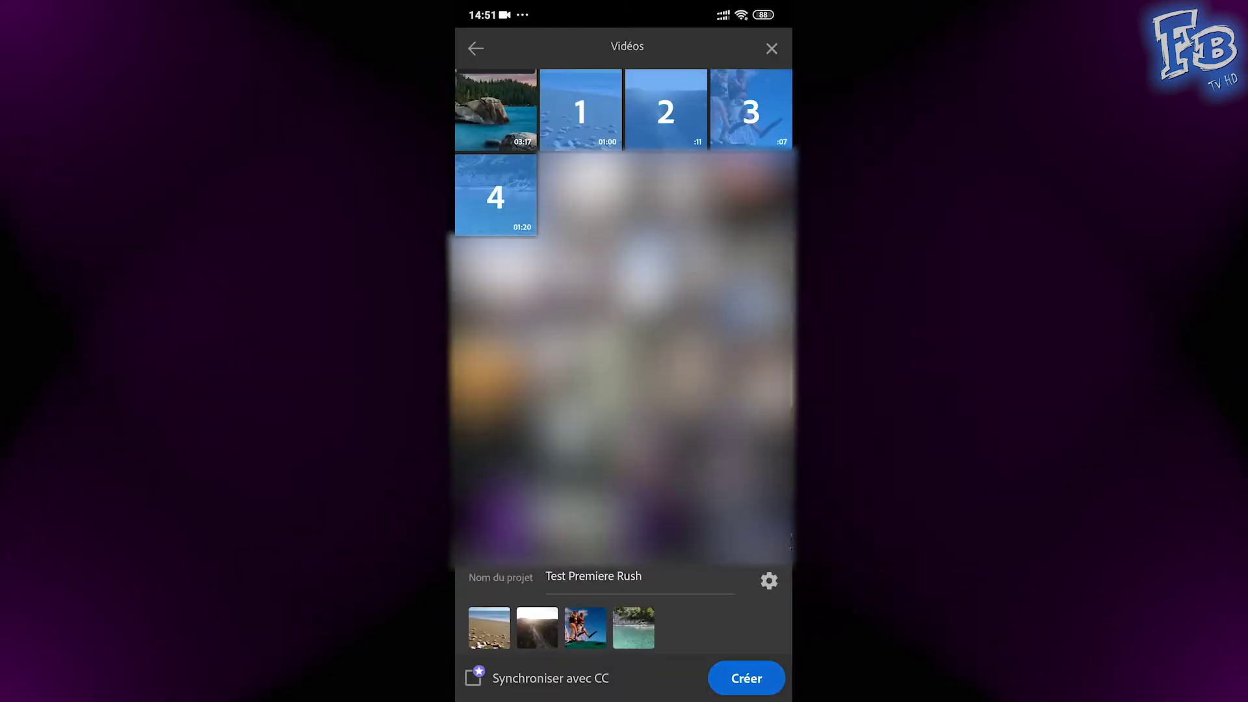
left_click(746, 678)
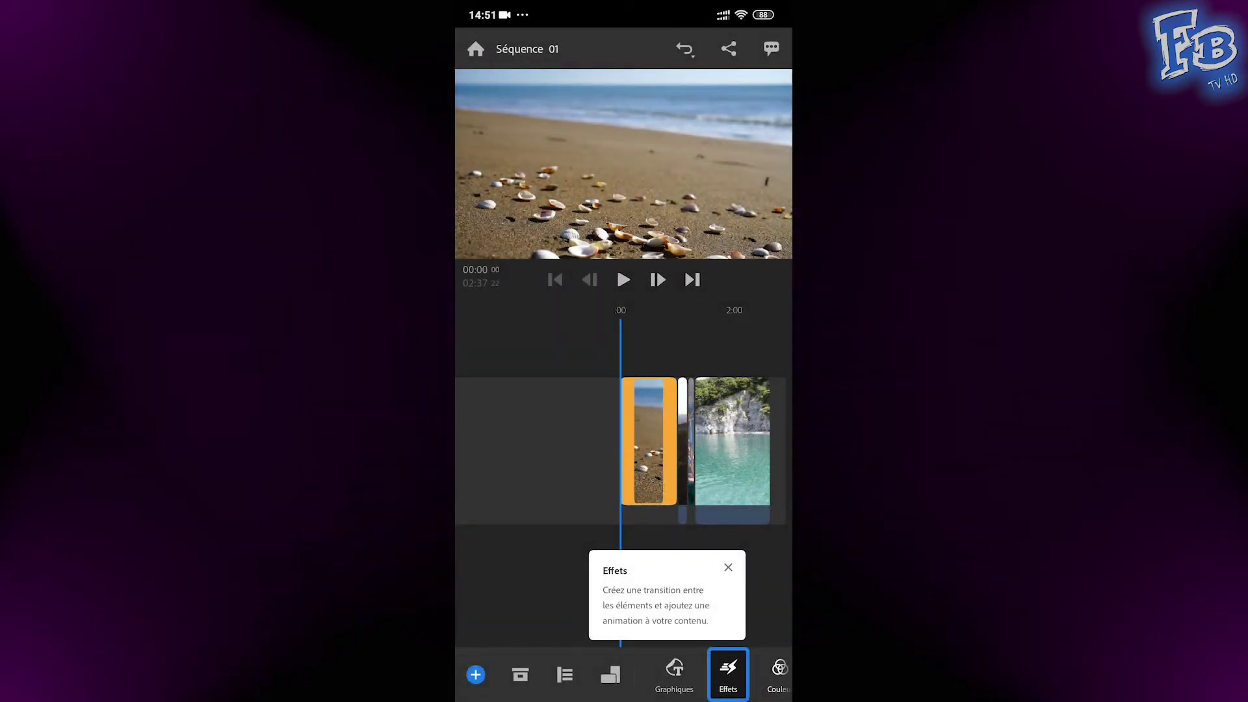
key("XF86AudioRaiseVolume")
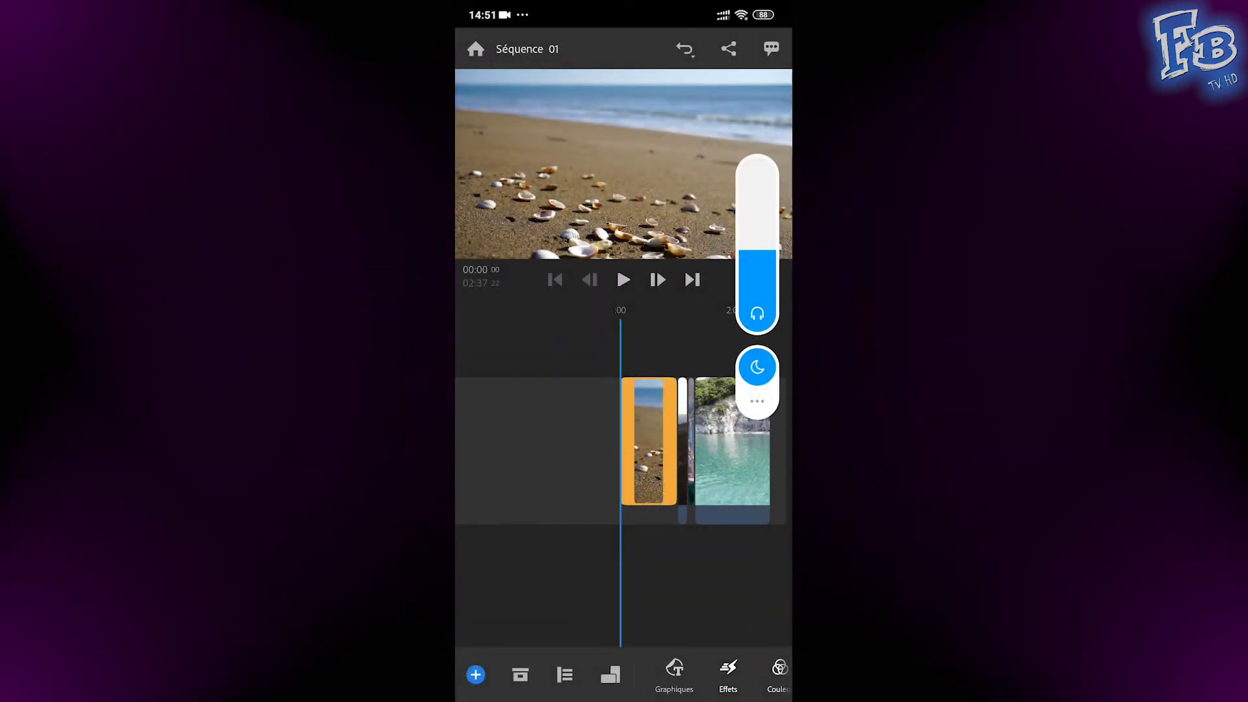
- In Ressources du projet, rename Séquence 01 to 'Principale' and close the panel
left_click(520, 674)
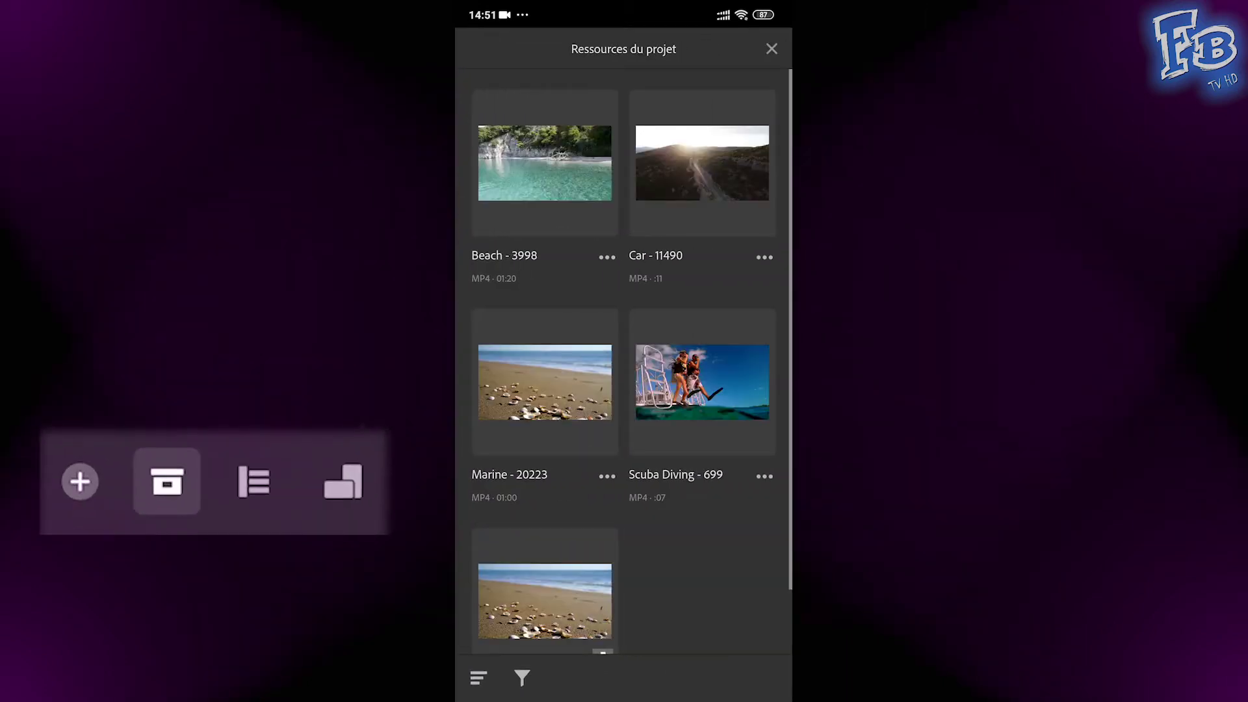
scroll(623, 362, "down", 2)
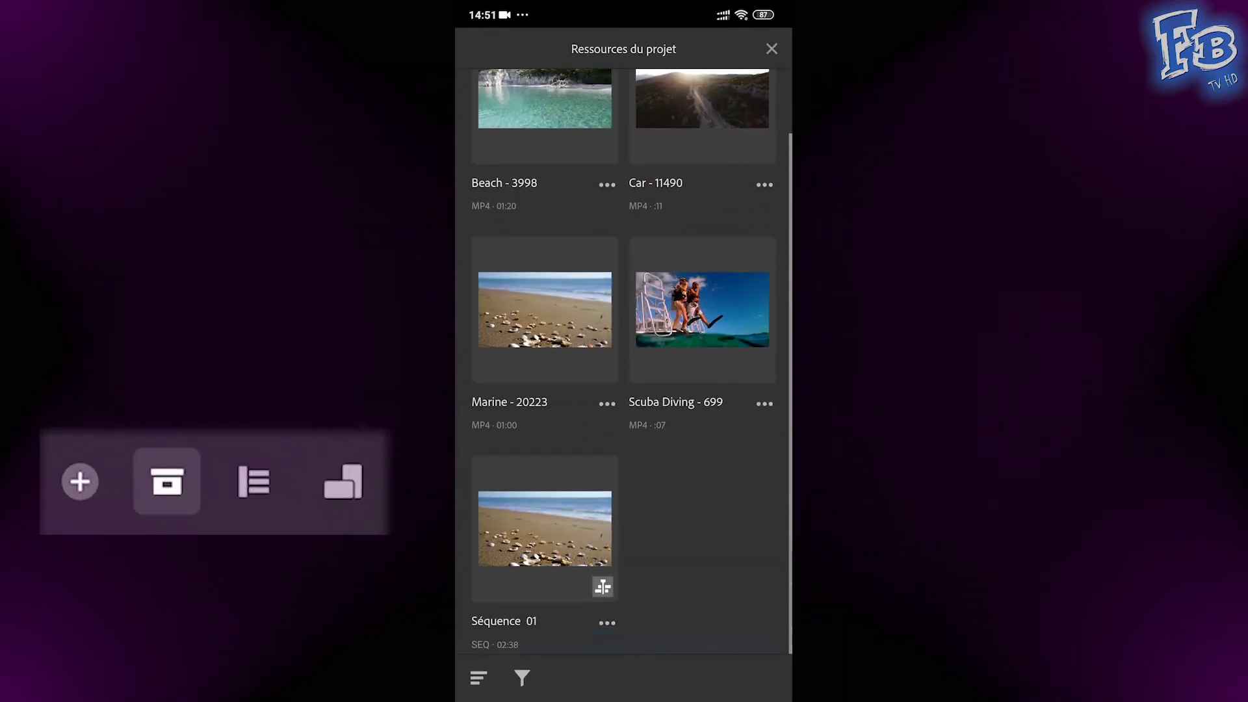
left_click(607, 622)
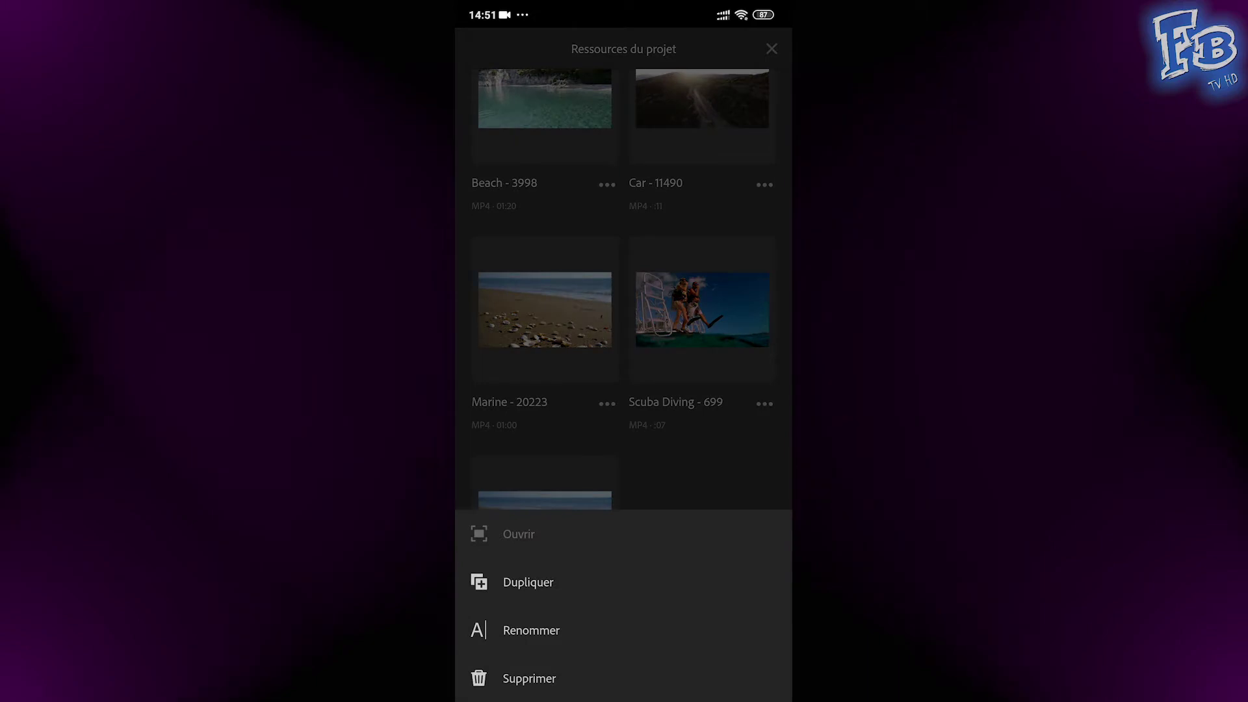
left_click(531, 630)
left_click(612, 345)
type("Principale")
left_click(696, 421)
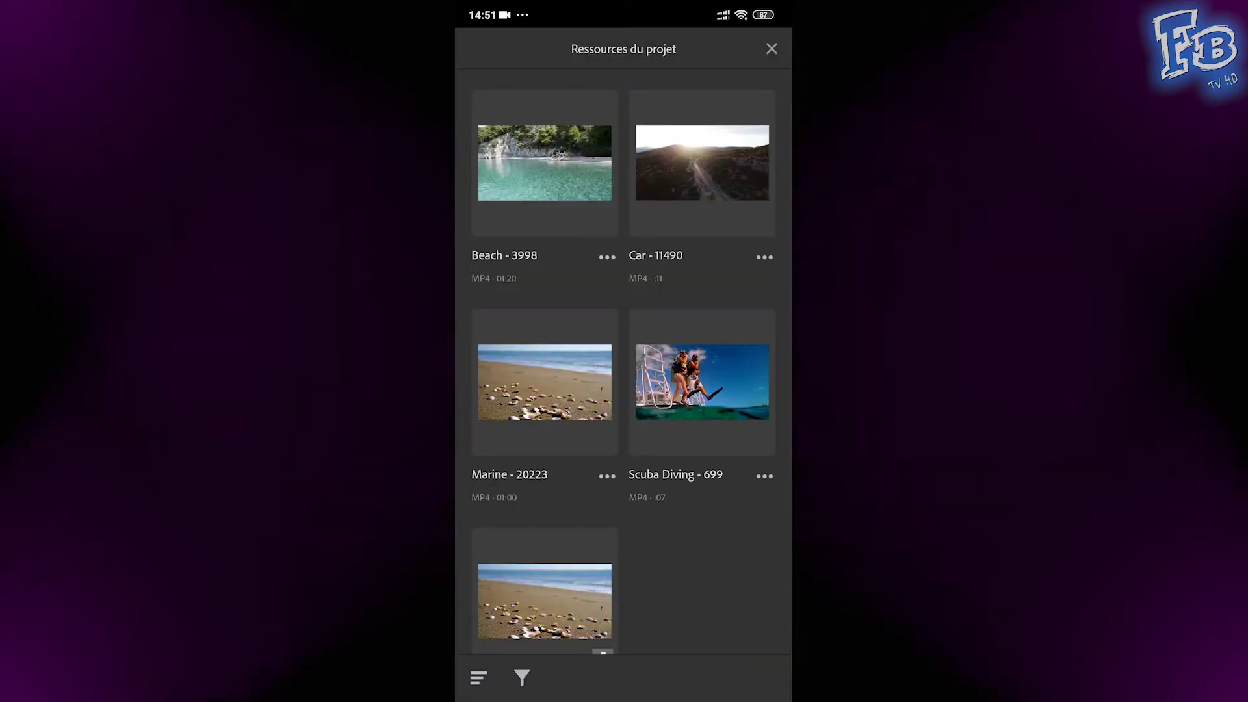
left_click(772, 49)
- Show the track controls, check the aspect-ratio choices without changing them, and open the add-media menu
left_click(565, 675)
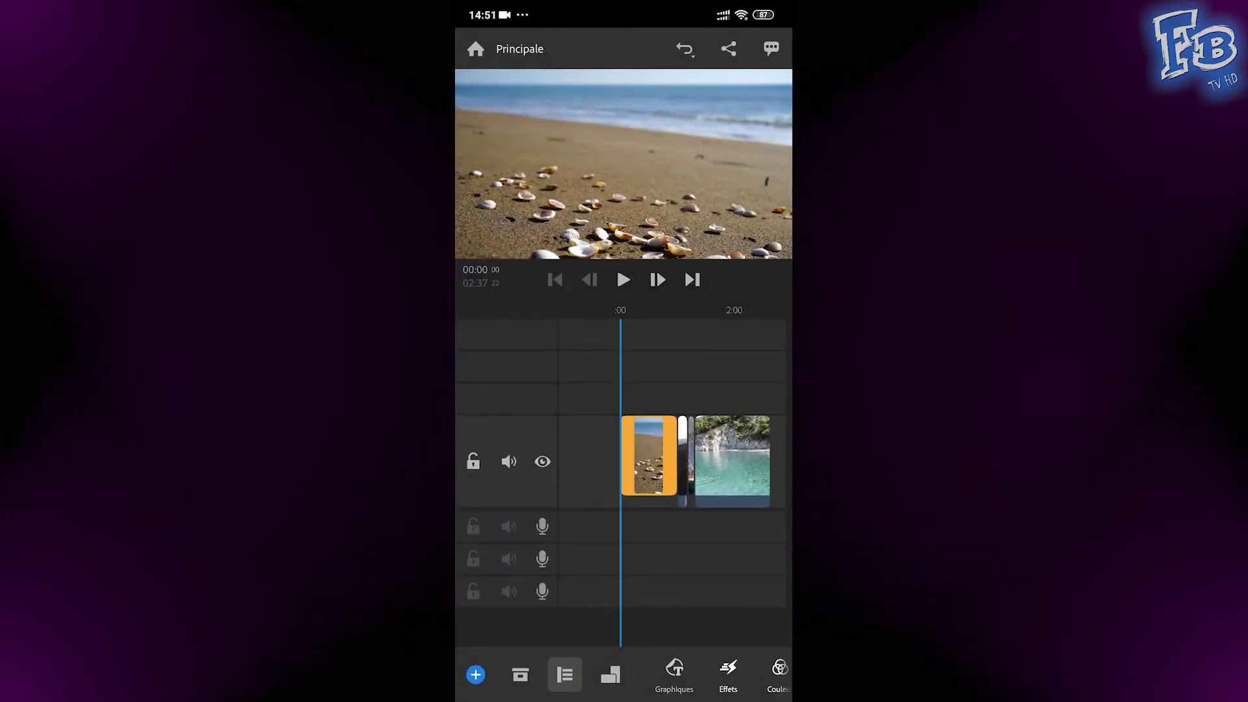
left_click(610, 675)
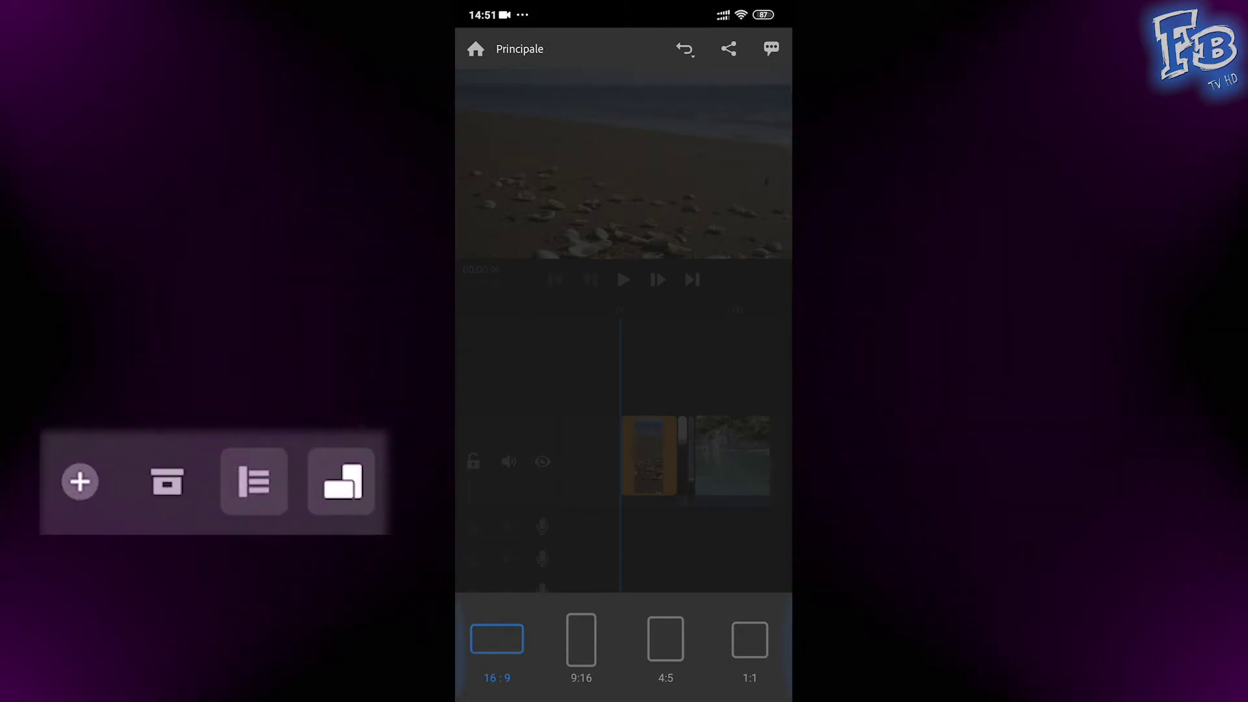
key("Escape")
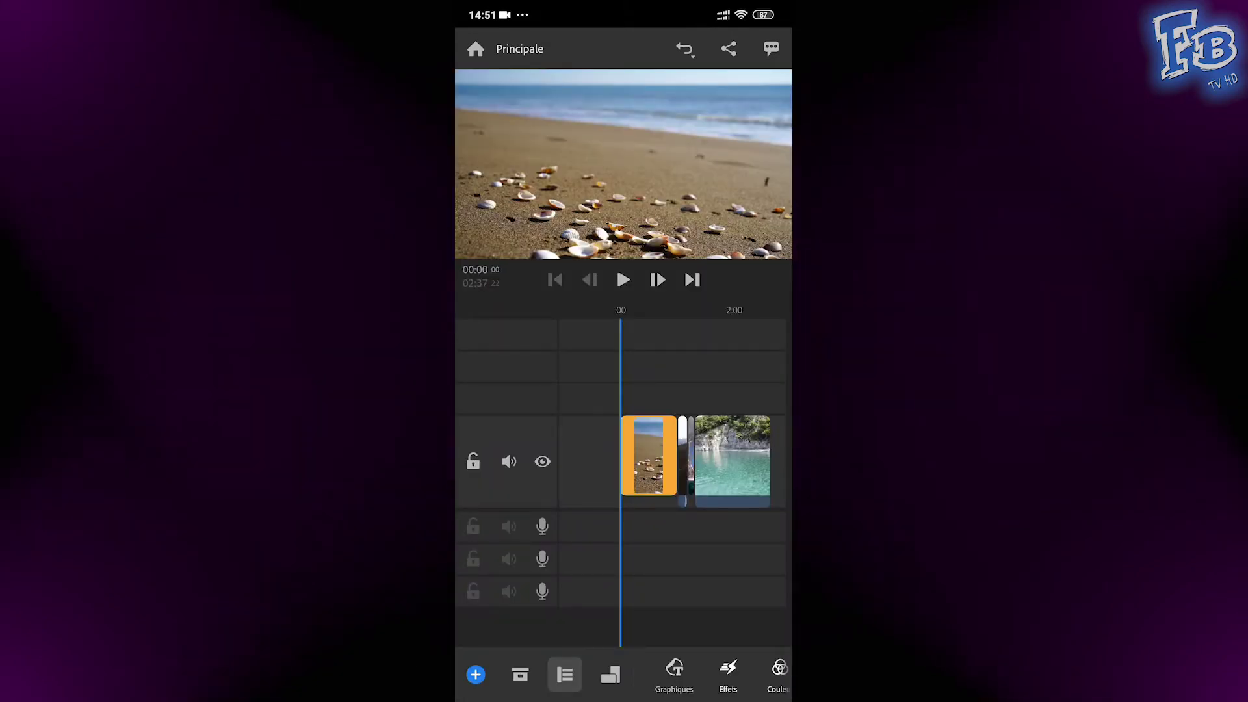
left_click(476, 674)
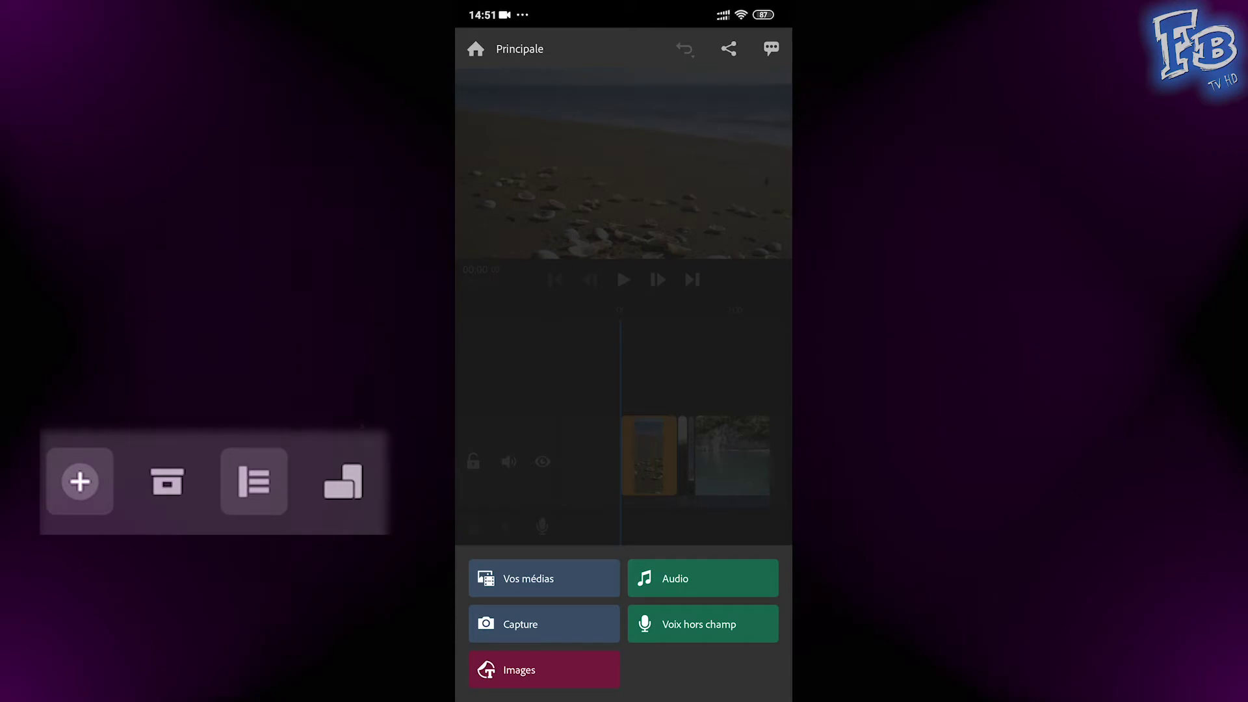
- Explore the audio browser's track list and source choices, then close it
left_click(702, 578)
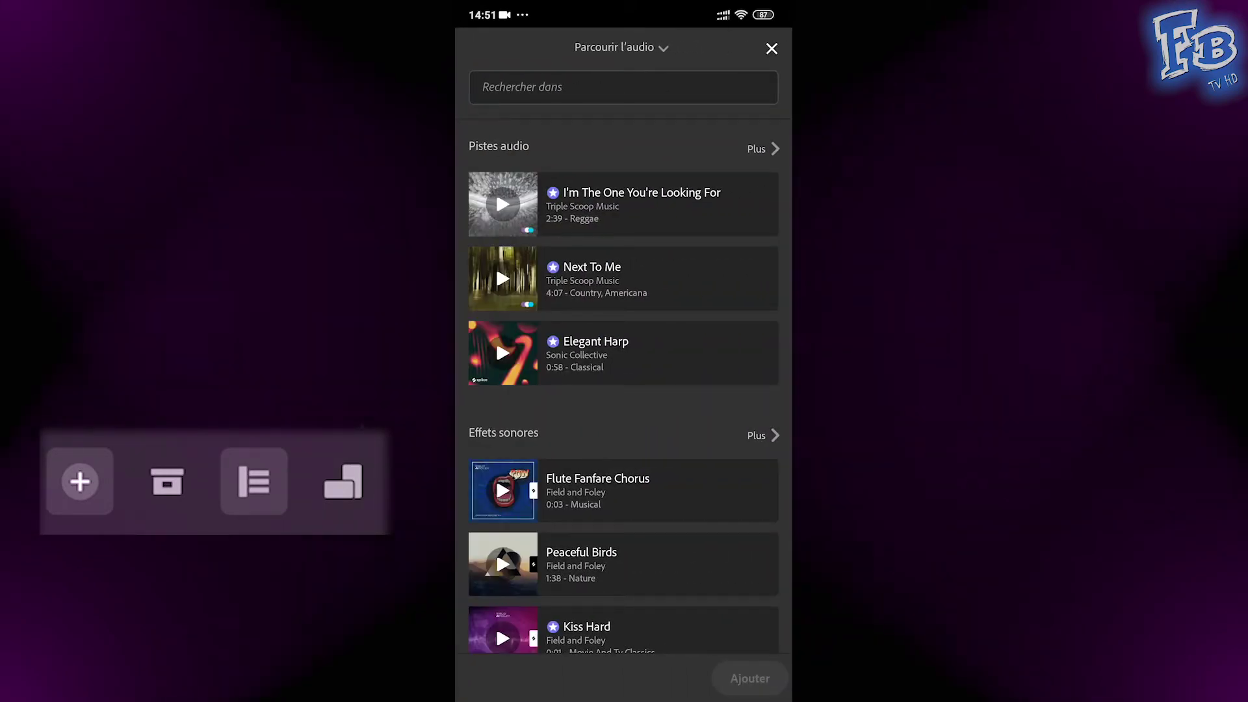
left_click(762, 148)
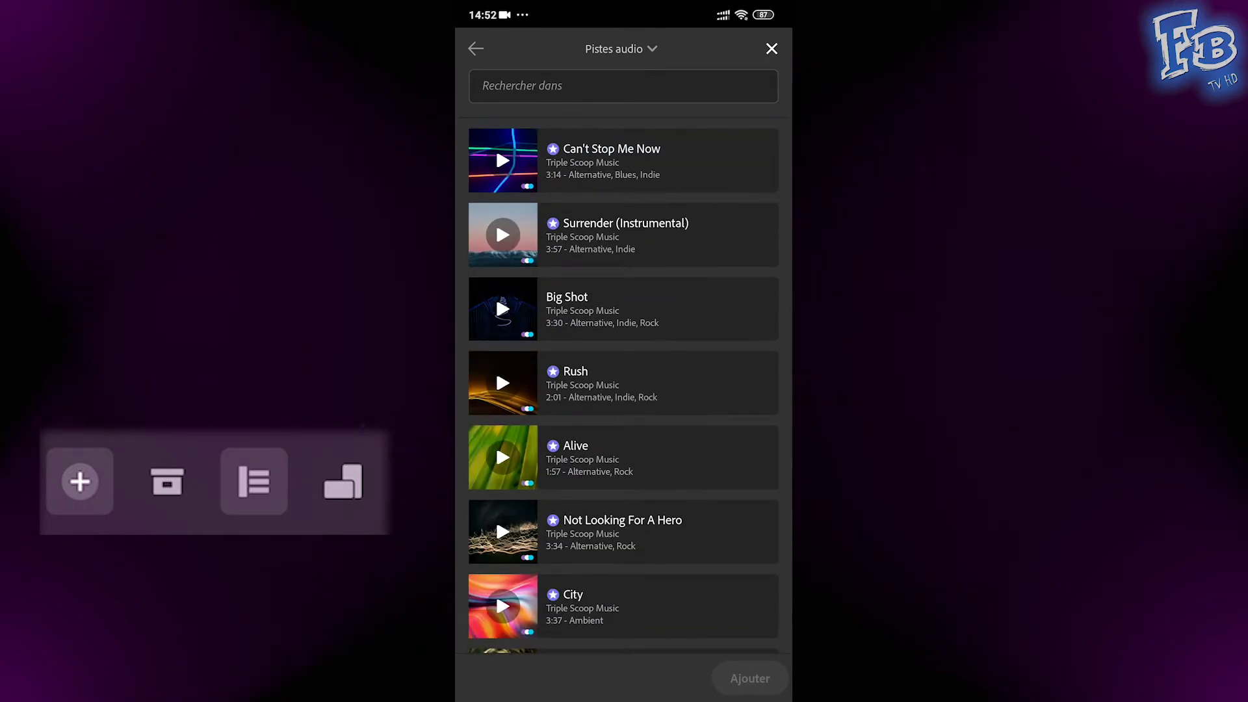
left_click(476, 48)
scroll(495, 264, "down", 3)
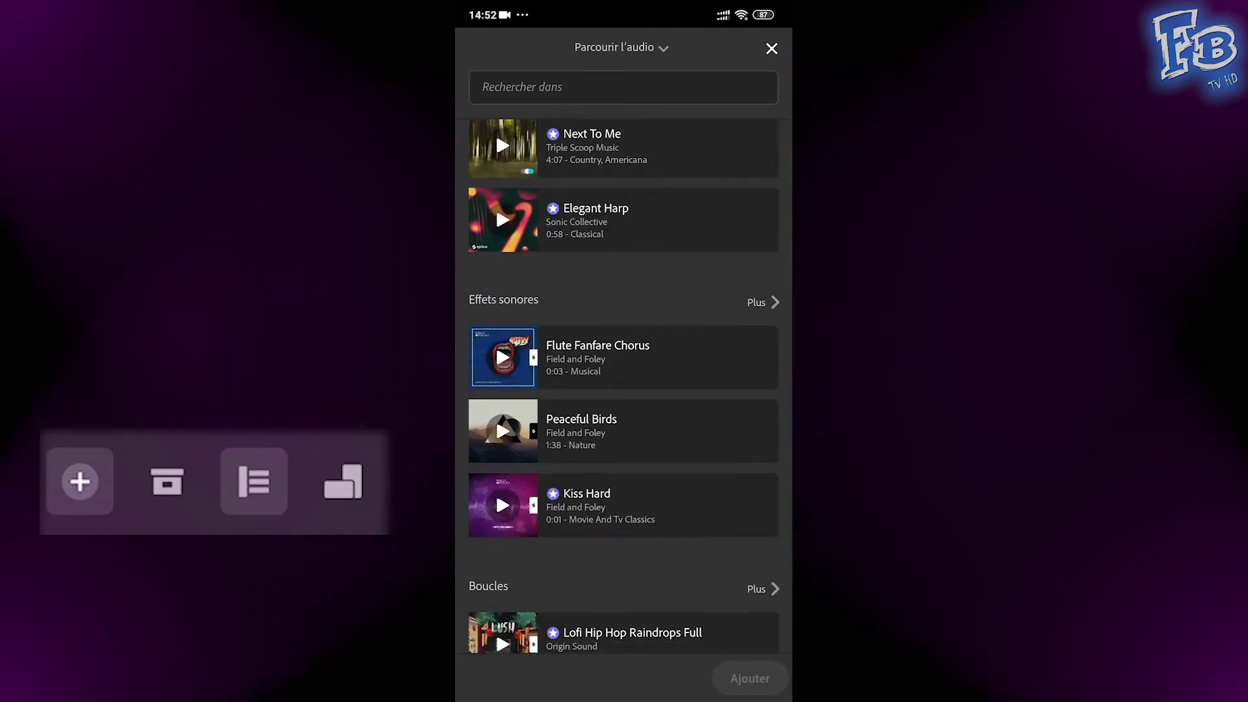
scroll(624, 390, "down", 3)
left_click(620, 47)
left_click(519, 92)
left_click(476, 47)
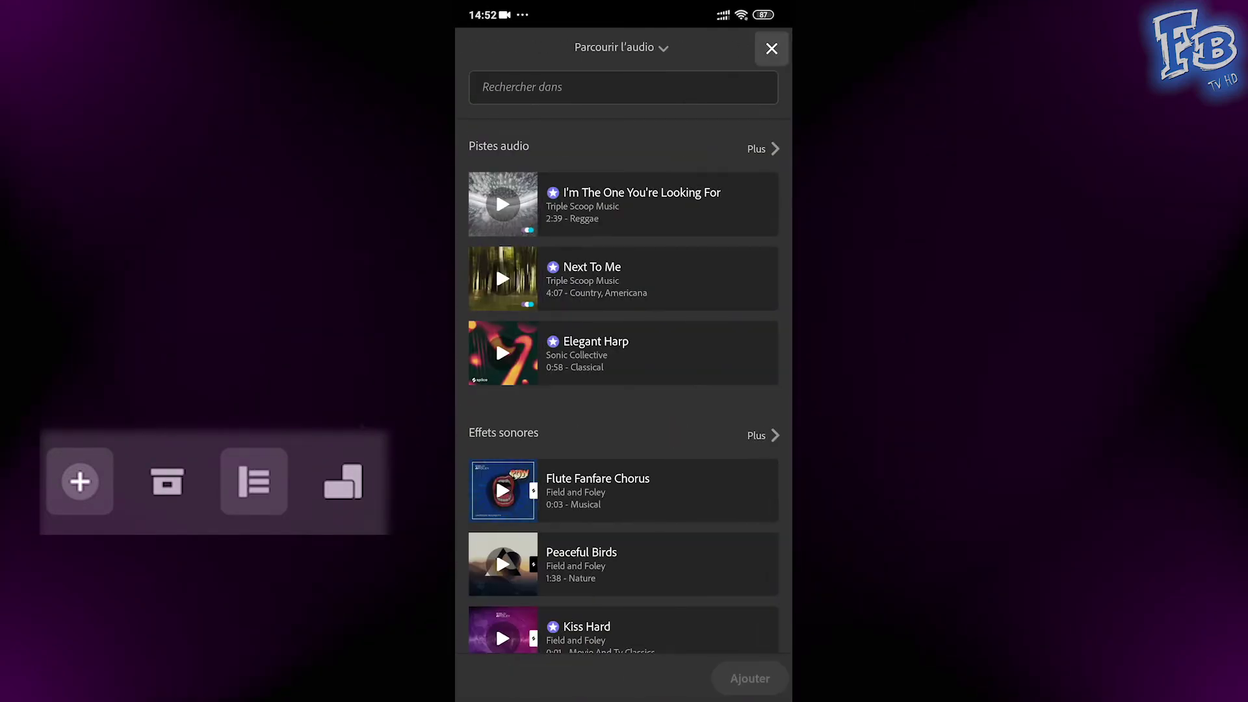
left_click(771, 49)
- Reopen the add-media menu, checking the video picker and audio browser, closing both
left_click(474, 672)
left_click(543, 579)
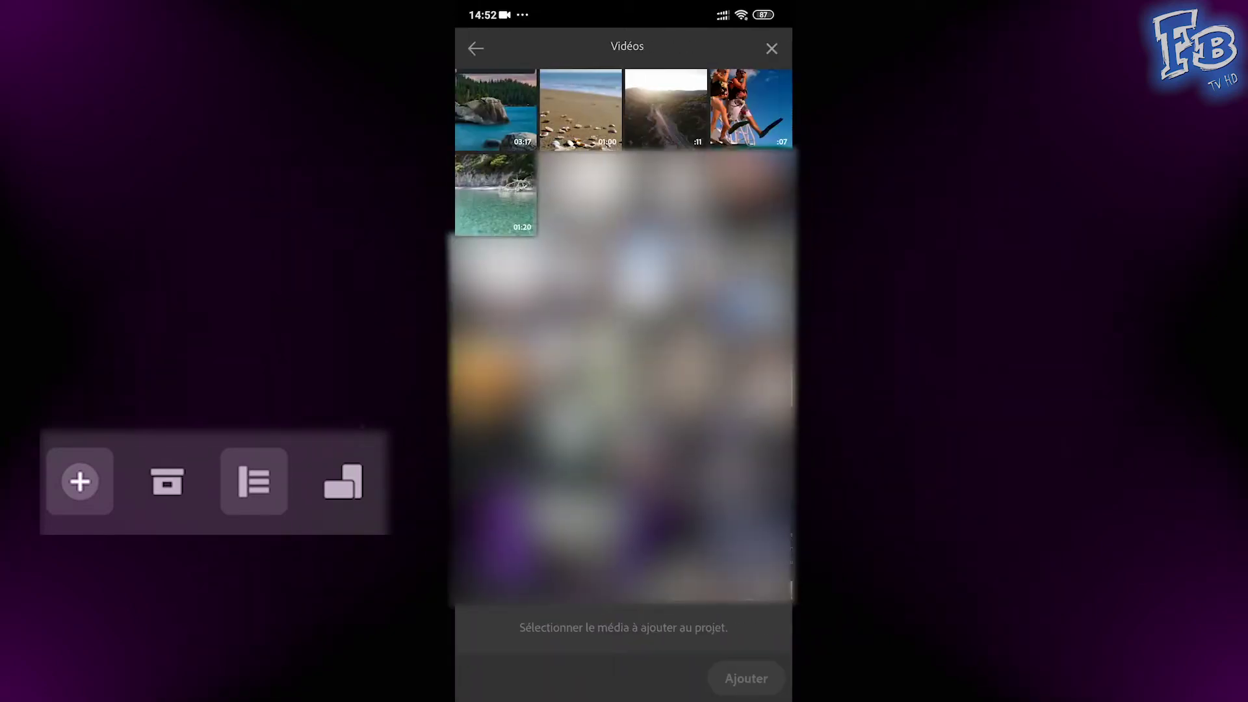
left_click(771, 49)
left_click(474, 671)
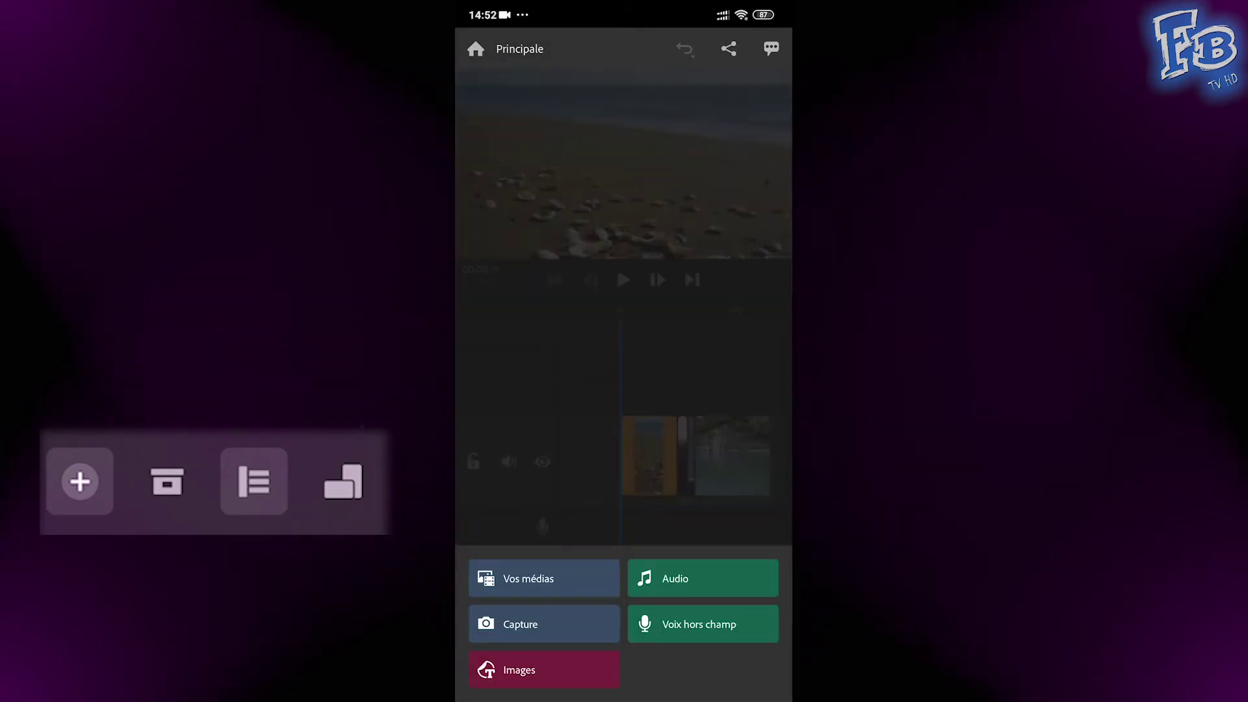
left_click(702, 578)
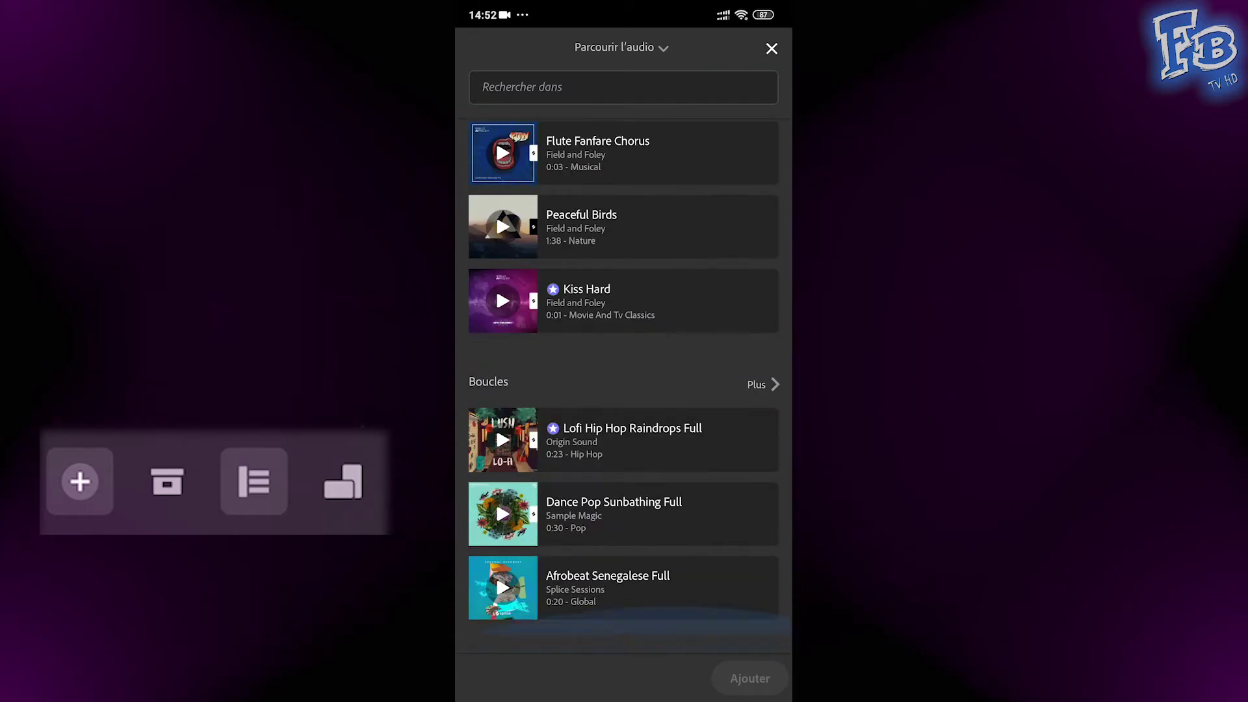
left_click(621, 47)
left_click(772, 48)
- Via Emplacements > Audio > Morceaux, add Sunset Dream - Cheel and expand the track waveform
left_click(474, 671)
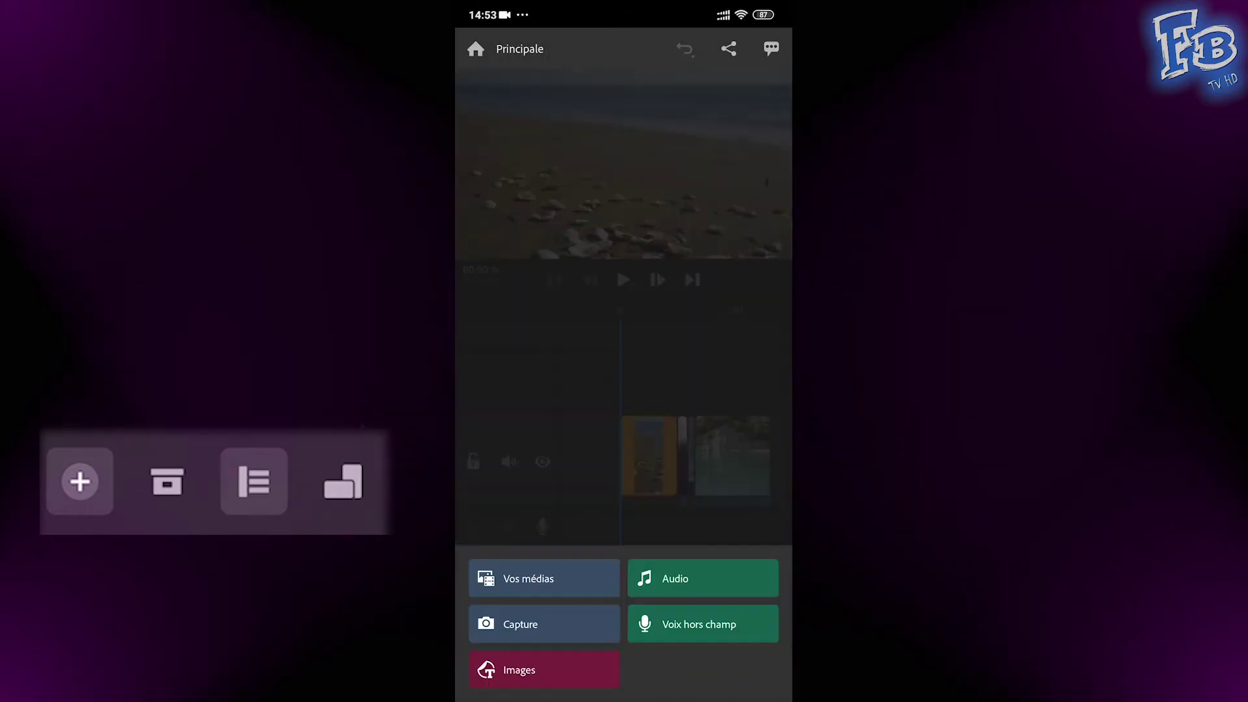
left_click(543, 579)
left_click(475, 48)
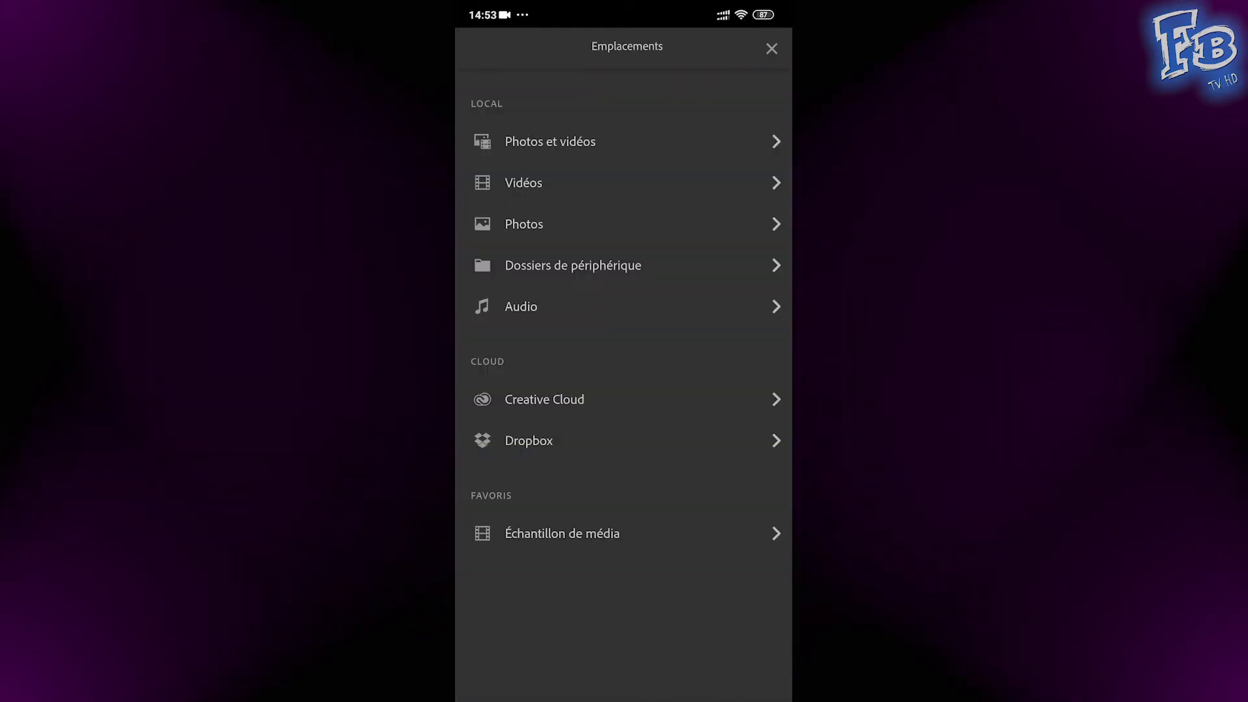
left_click(529, 306)
left_click(515, 95)
left_click(767, 97)
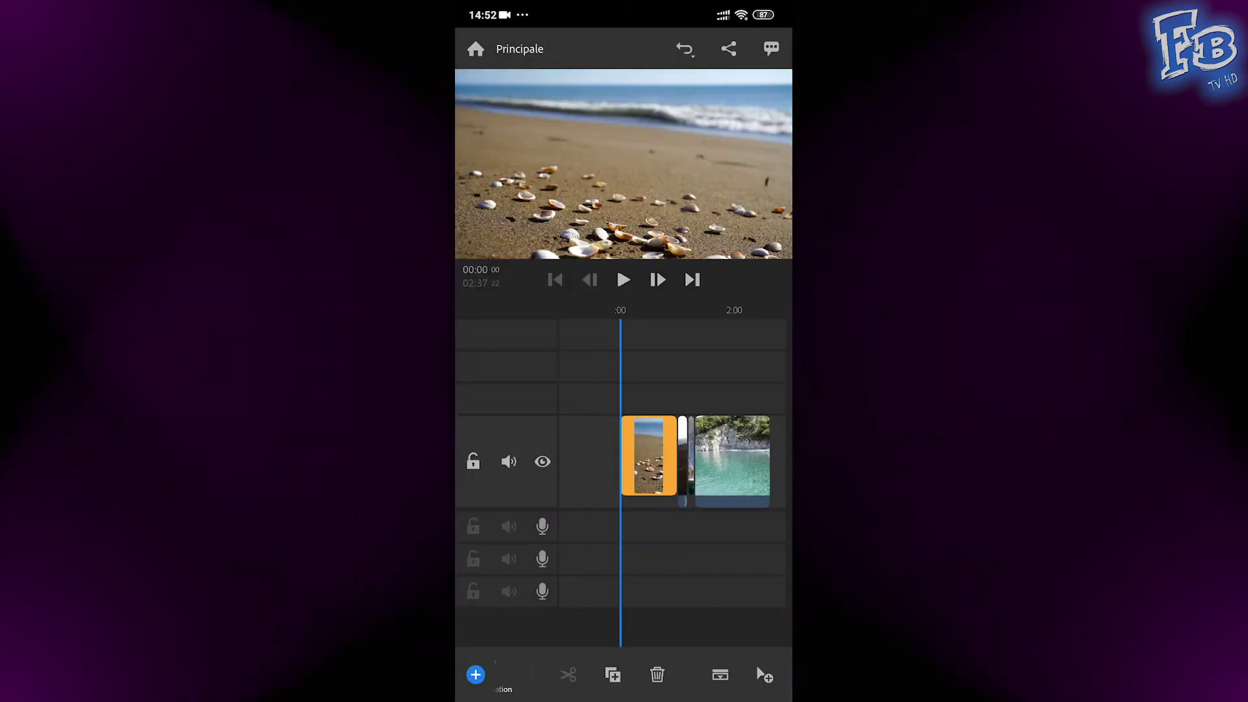
left_click(720, 675)
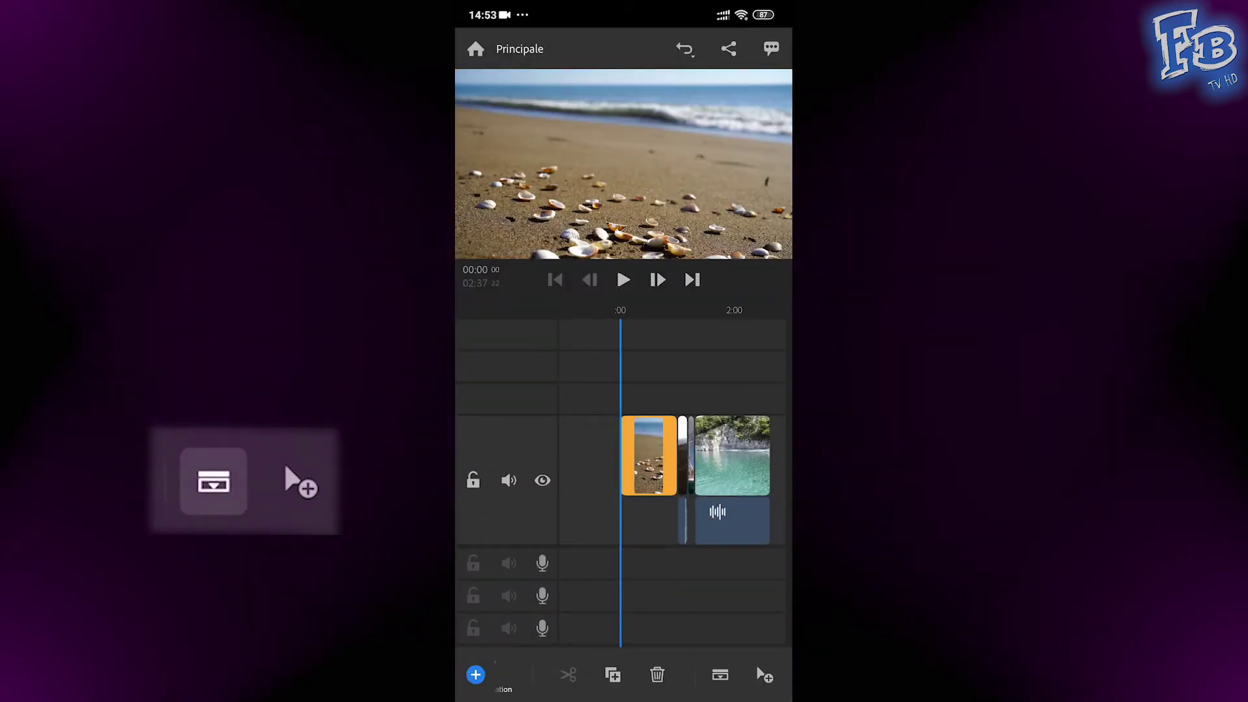
- Collapse the clip waveform and switch to the Graphiques tools
left_click(764, 675)
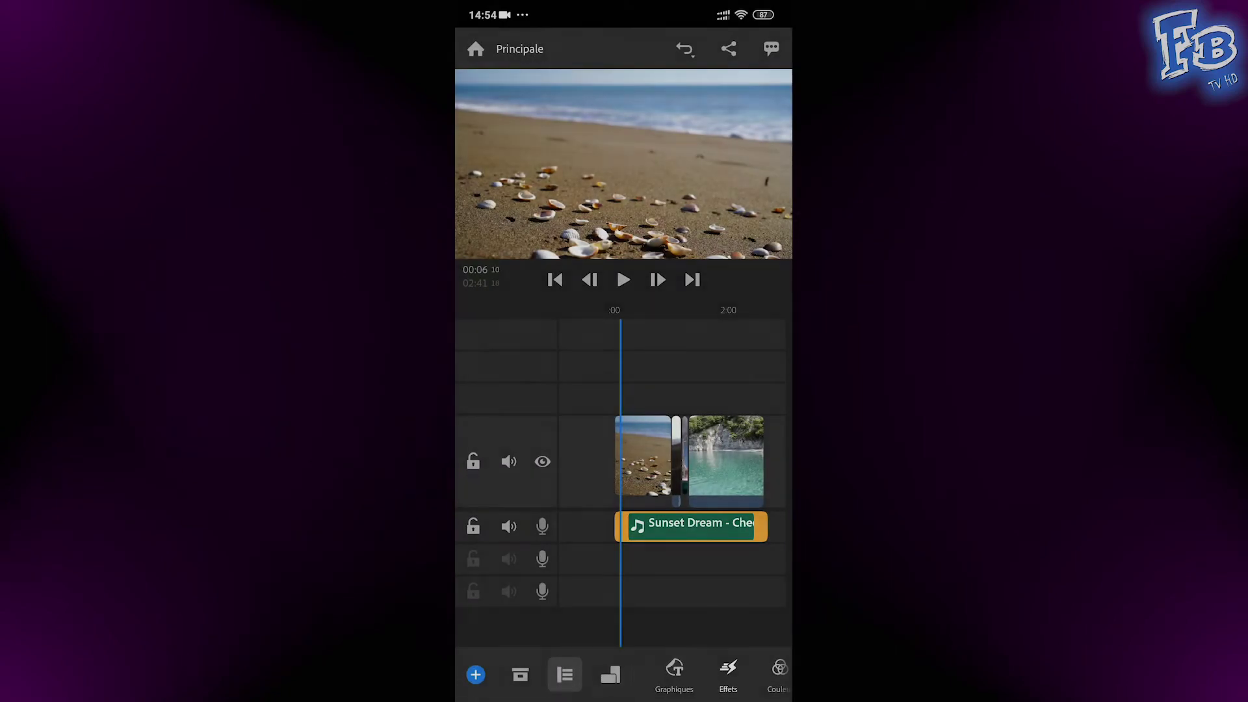
left_click(674, 676)
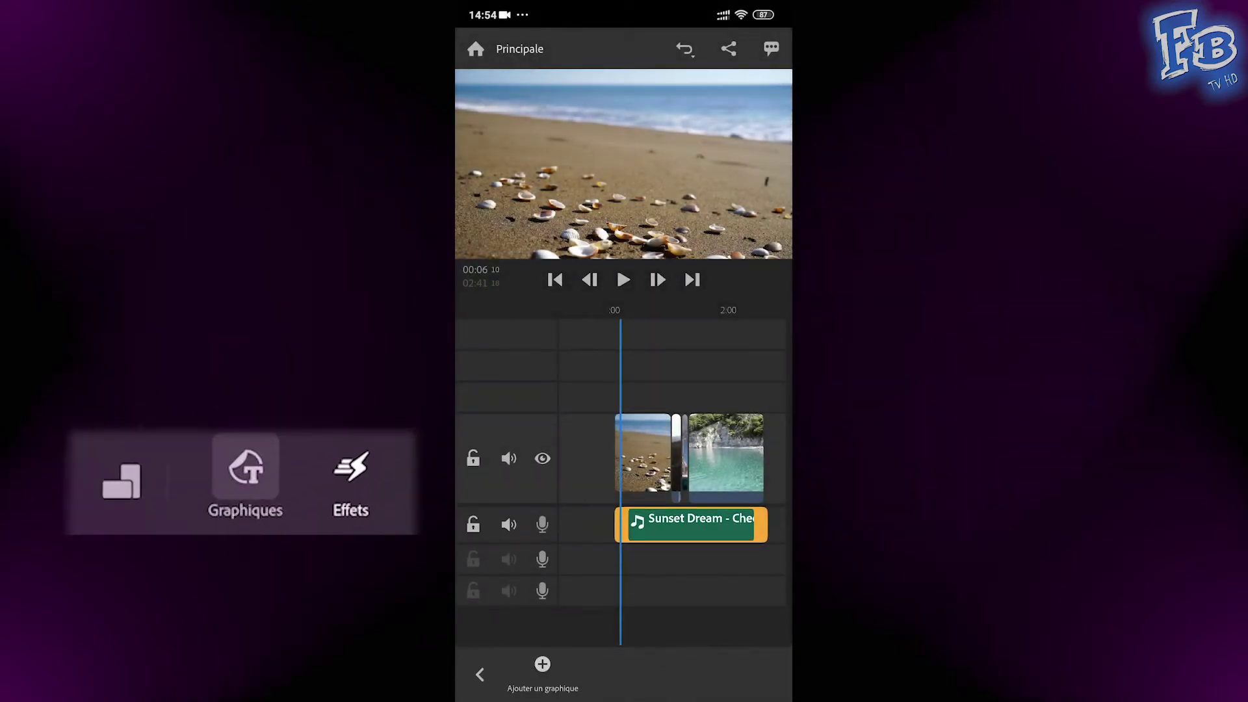
- Add the red SUBSCRIBE overlay graphic onto the beach clip
left_click(542, 669)
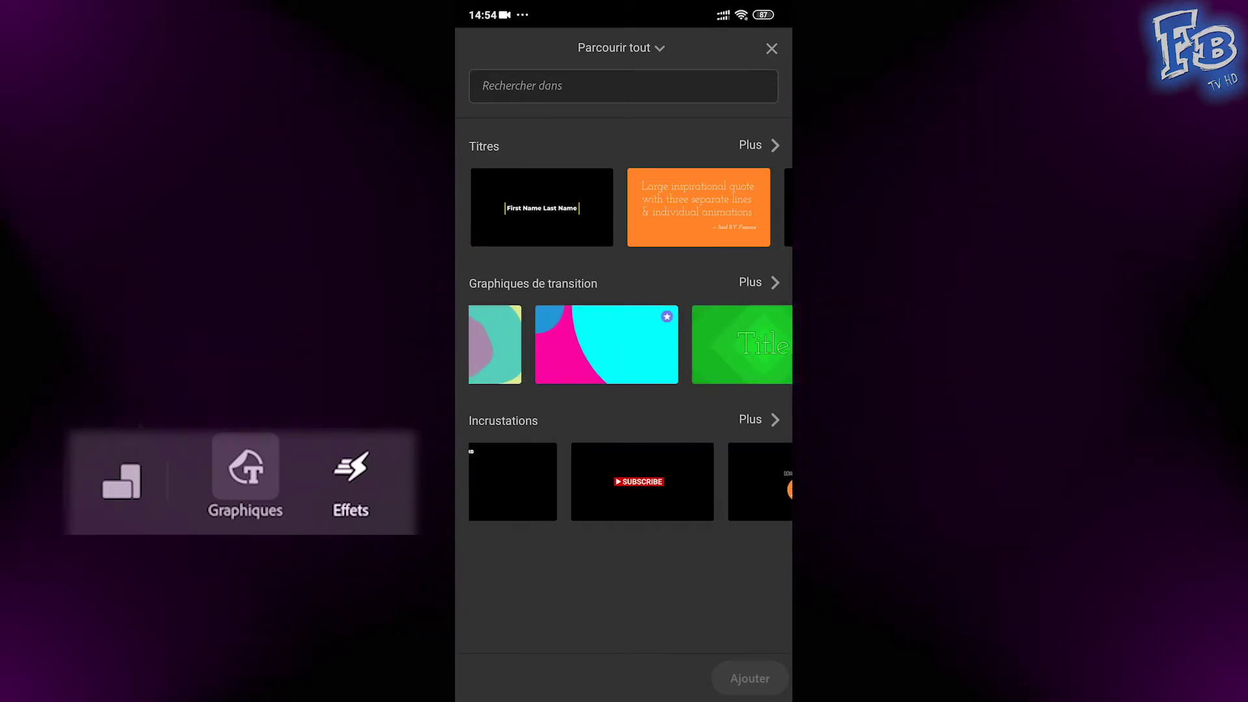
left_click(641, 481)
left_click(750, 678)
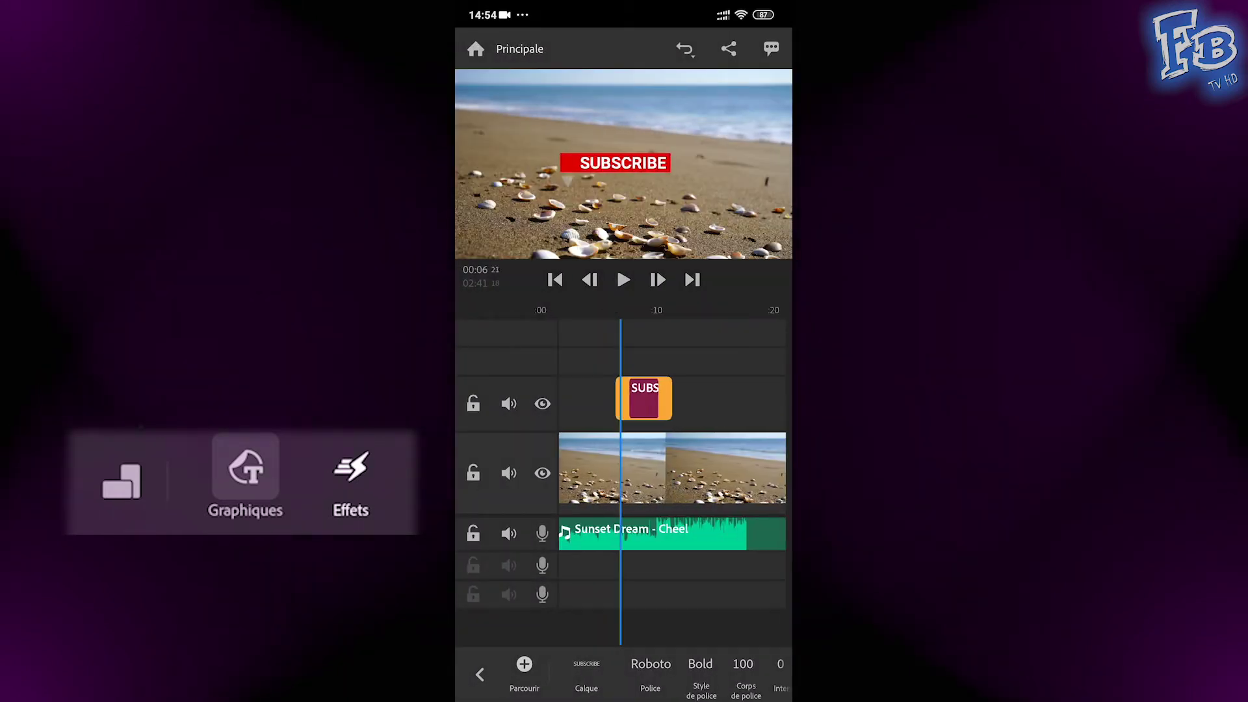
scroll(672, 468, "right", 3)
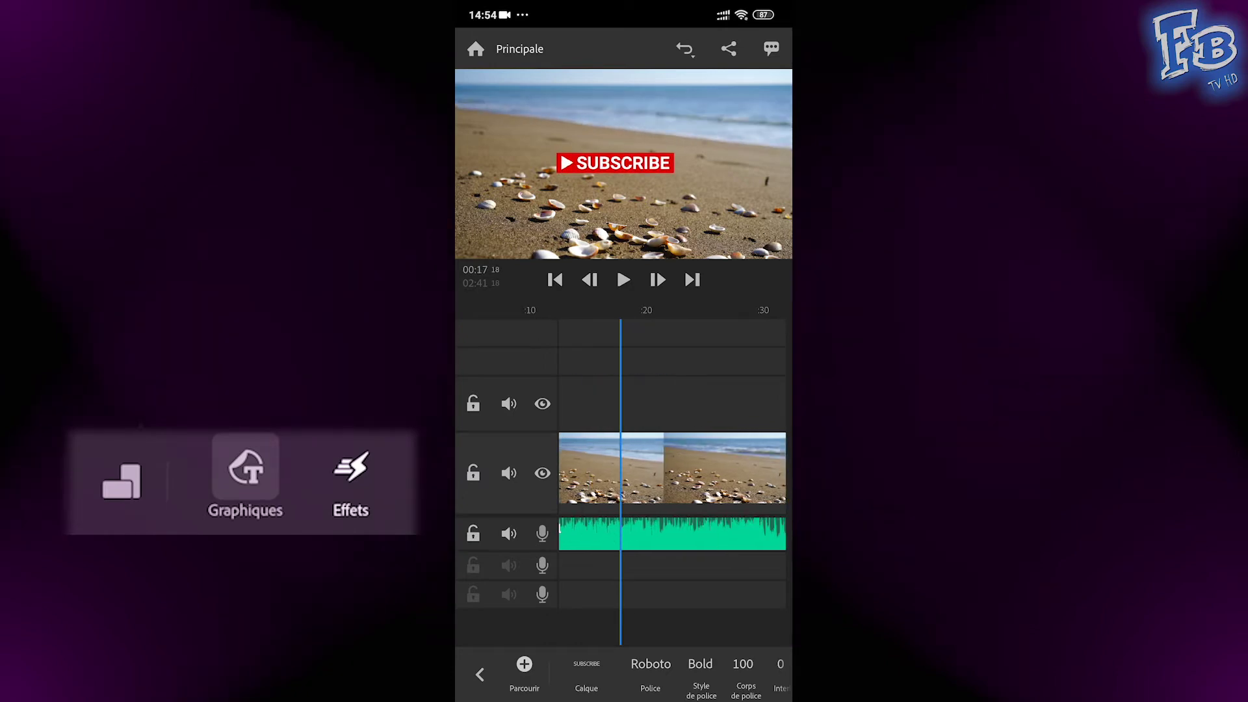
- Set the SUBSCRIBE text layer to Dancing Script at font size 148
left_click(586, 676)
left_click(490, 608)
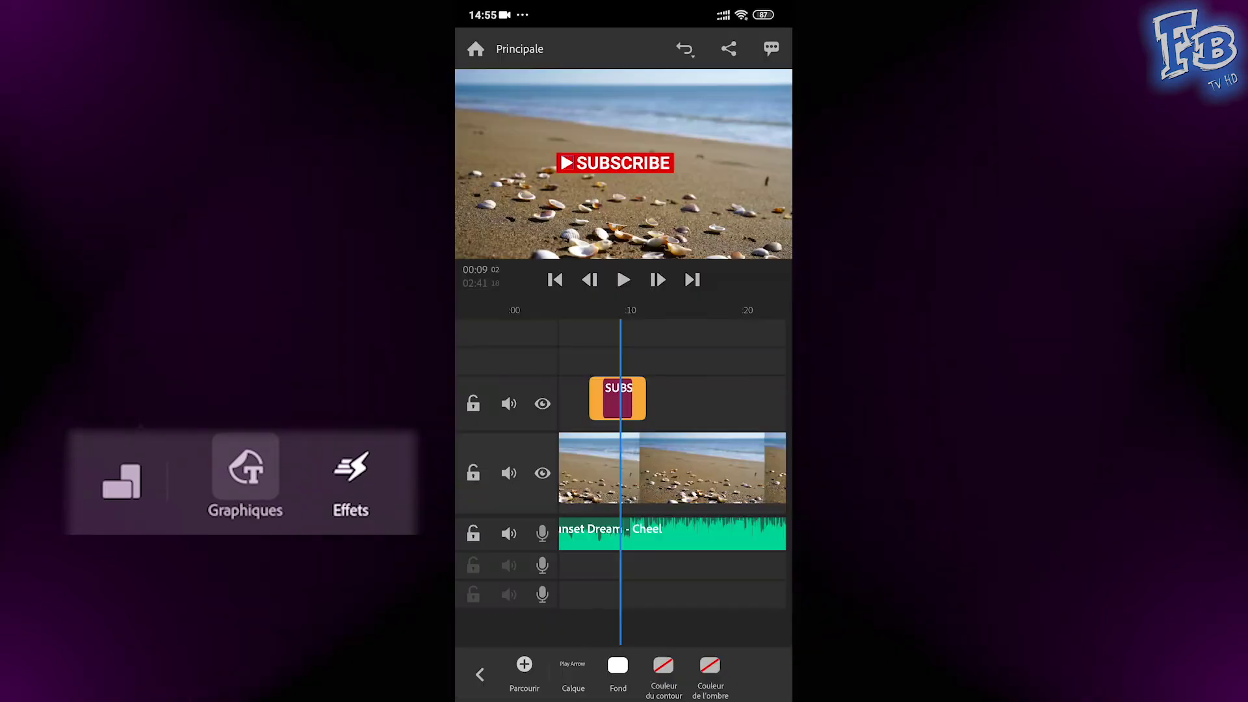
left_click(624, 670)
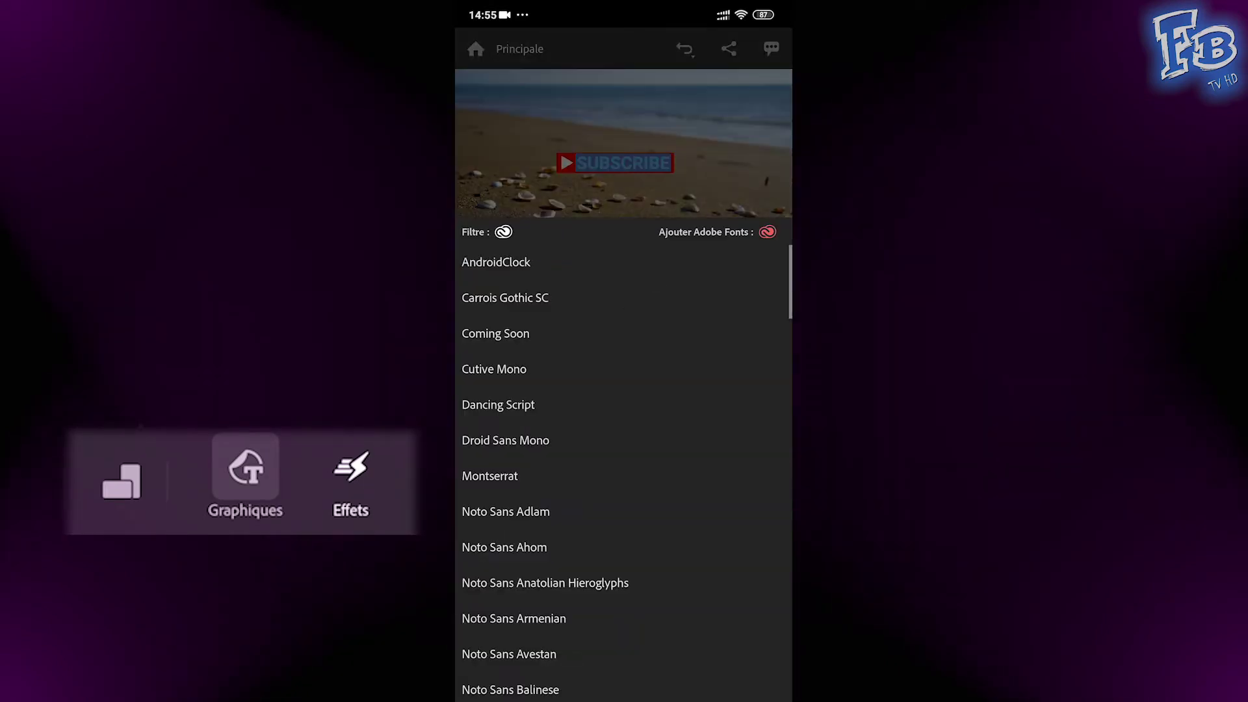
left_click(513, 471)
left_click(571, 669)
left_click(616, 669)
left_click_drag(500, 621, 510, 621)
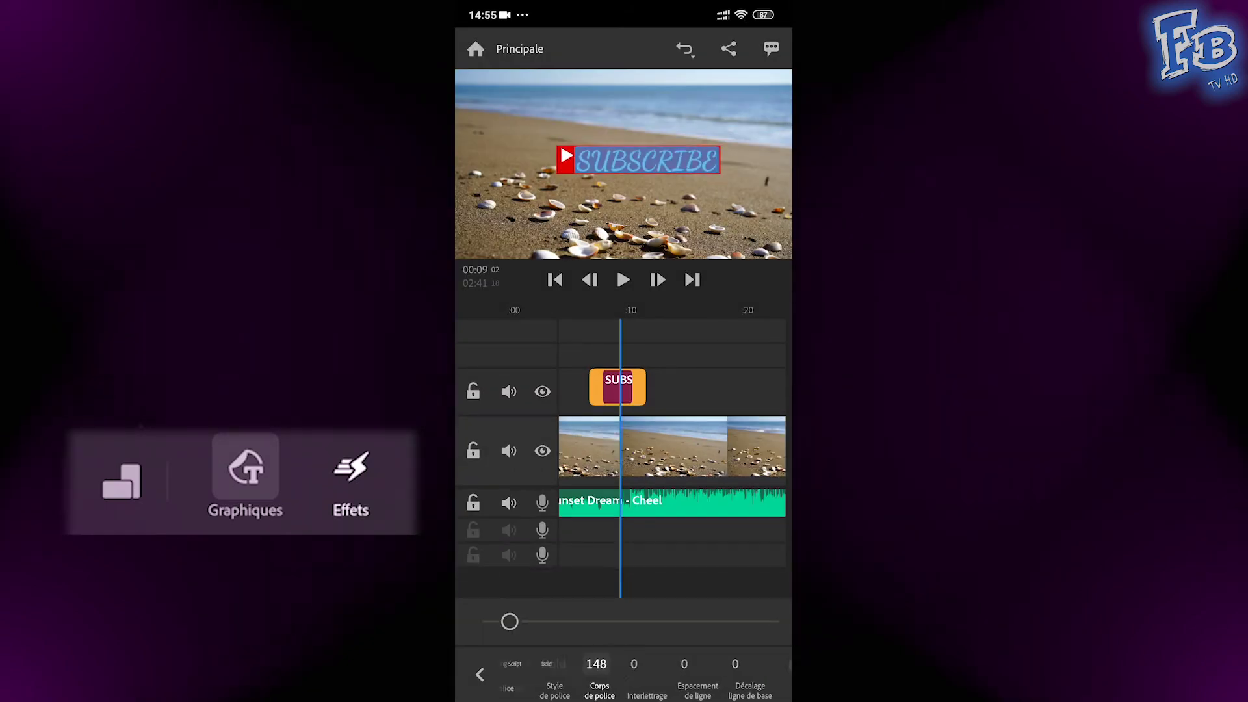
left_click(480, 675)
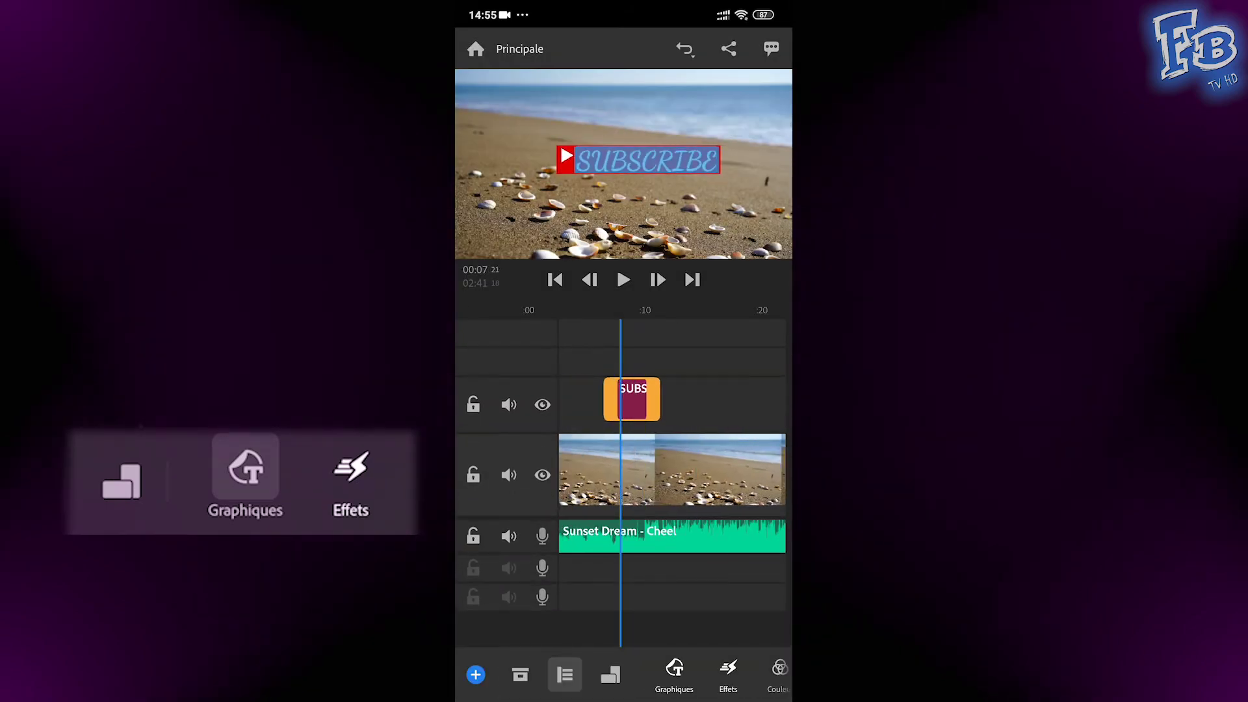
- Review the SUBSCRIBE text directly on the canvas and finish editing it
left_click(674, 676)
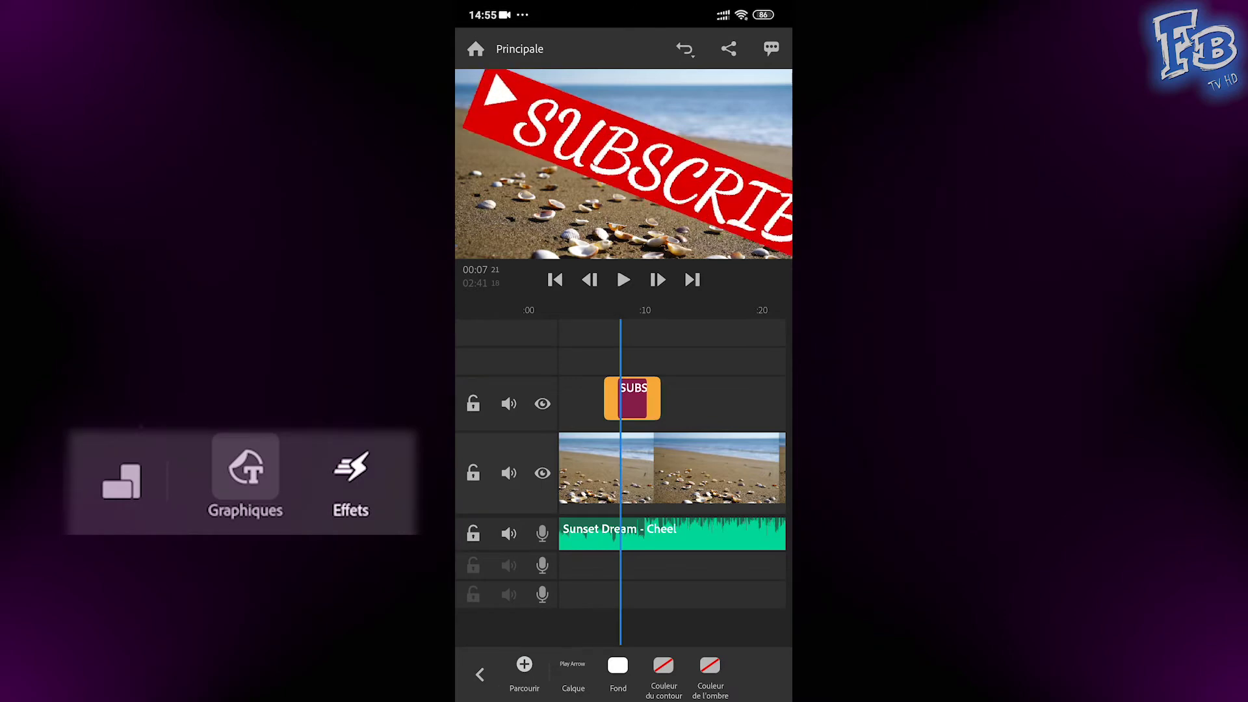
double_click(647, 159)
key("Escape")
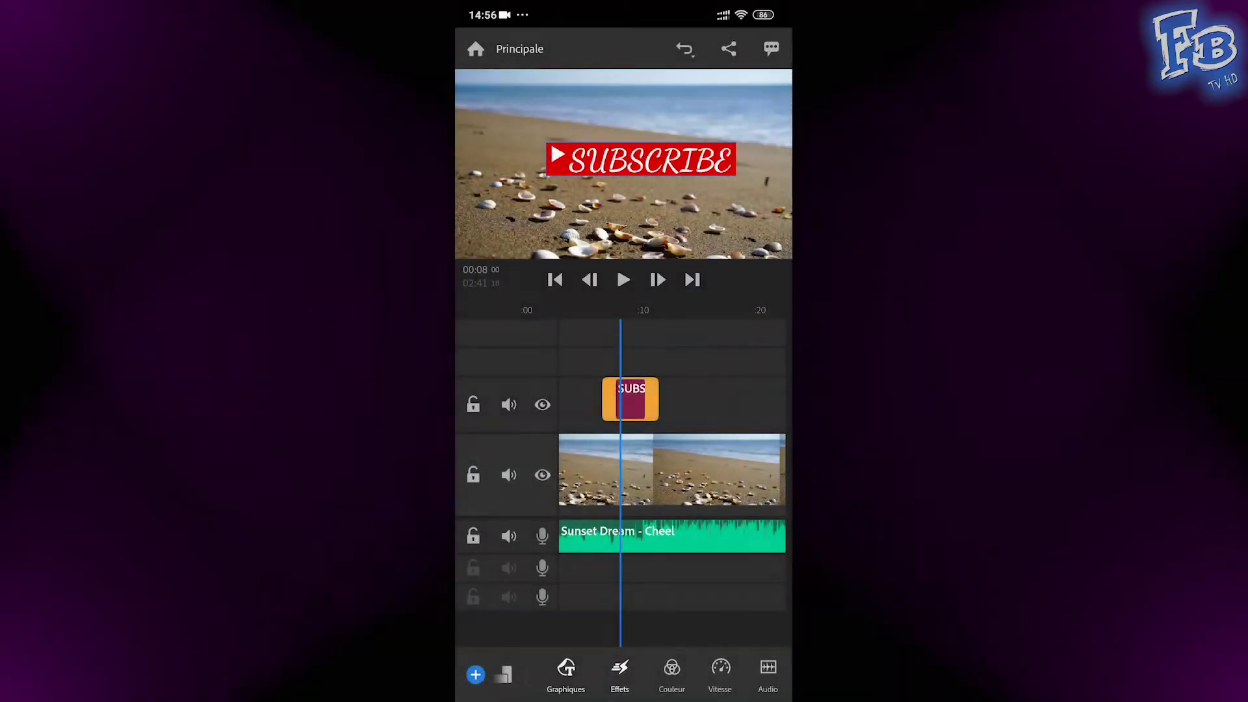
left_click(620, 676)
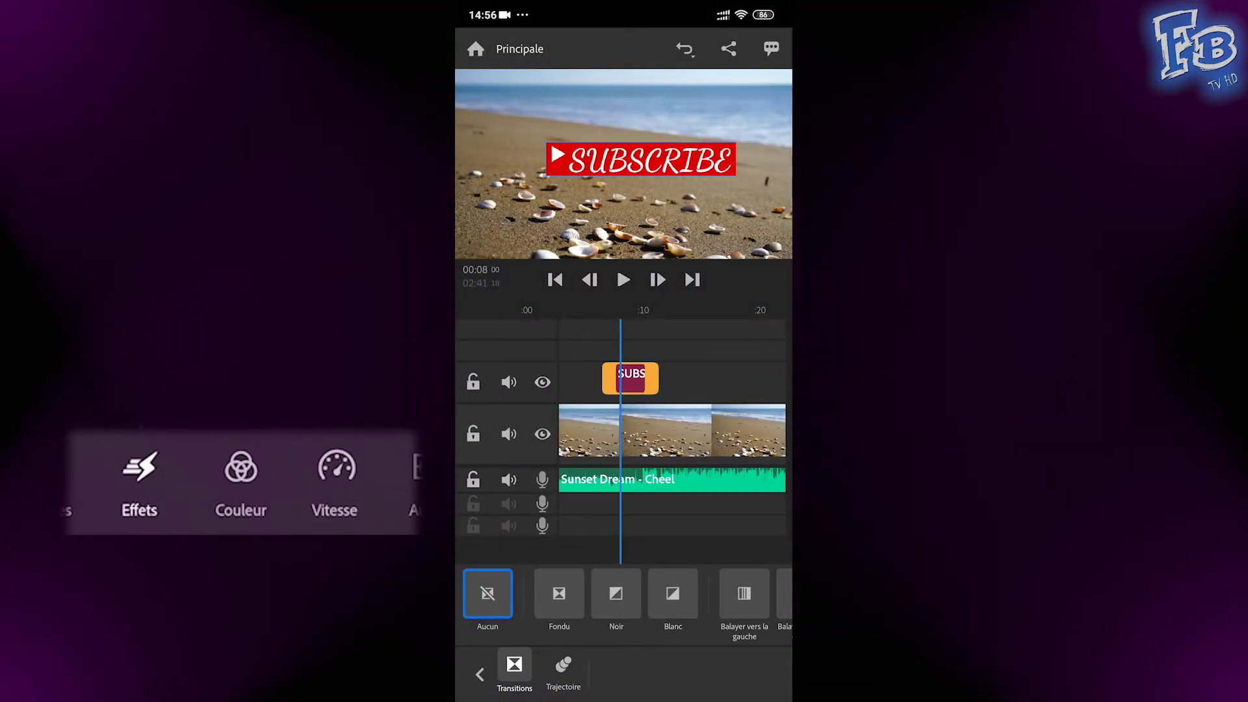
- After trying push-left and Fondu, give the overlay a Noir transition lasting 0,96 s
left_click(487, 593)
mouse_move(714, 593)
left_mouse_down()
mouse_move(494, 592)
mouse_move(747, 593)
left_mouse_up()
left_click(616, 592)
left_click(559, 592)
left_click(615, 593)
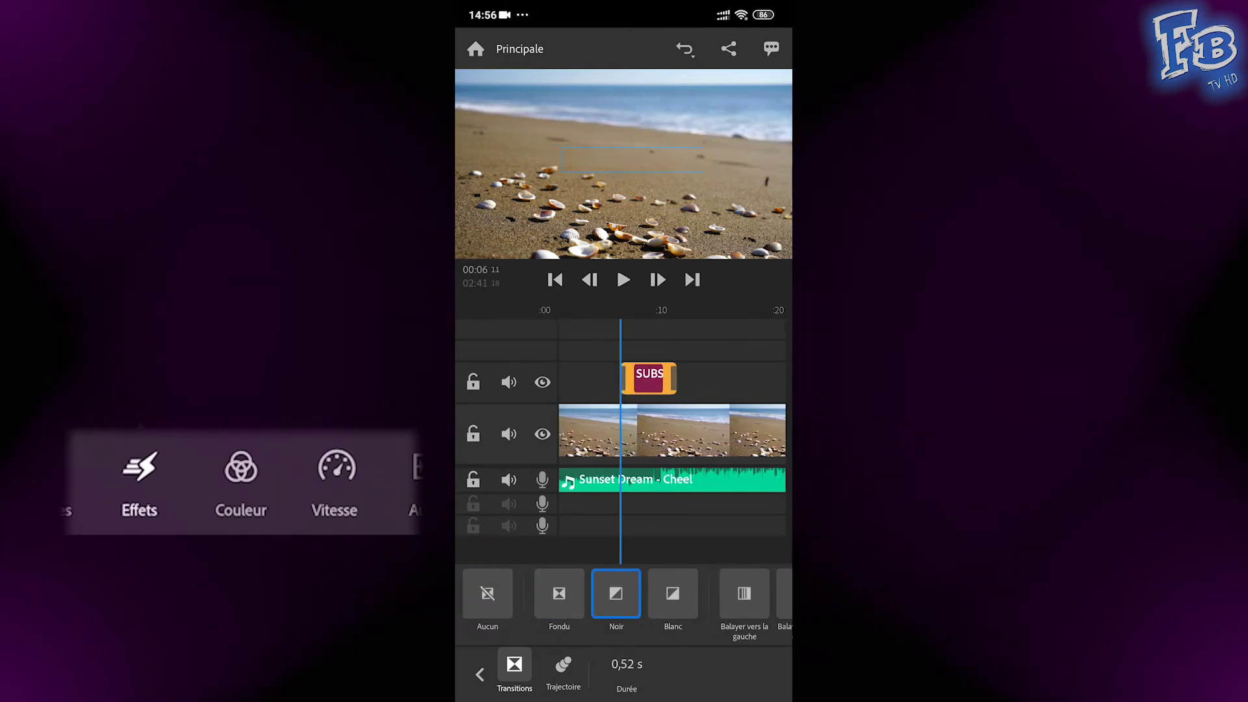
left_click(626, 669)
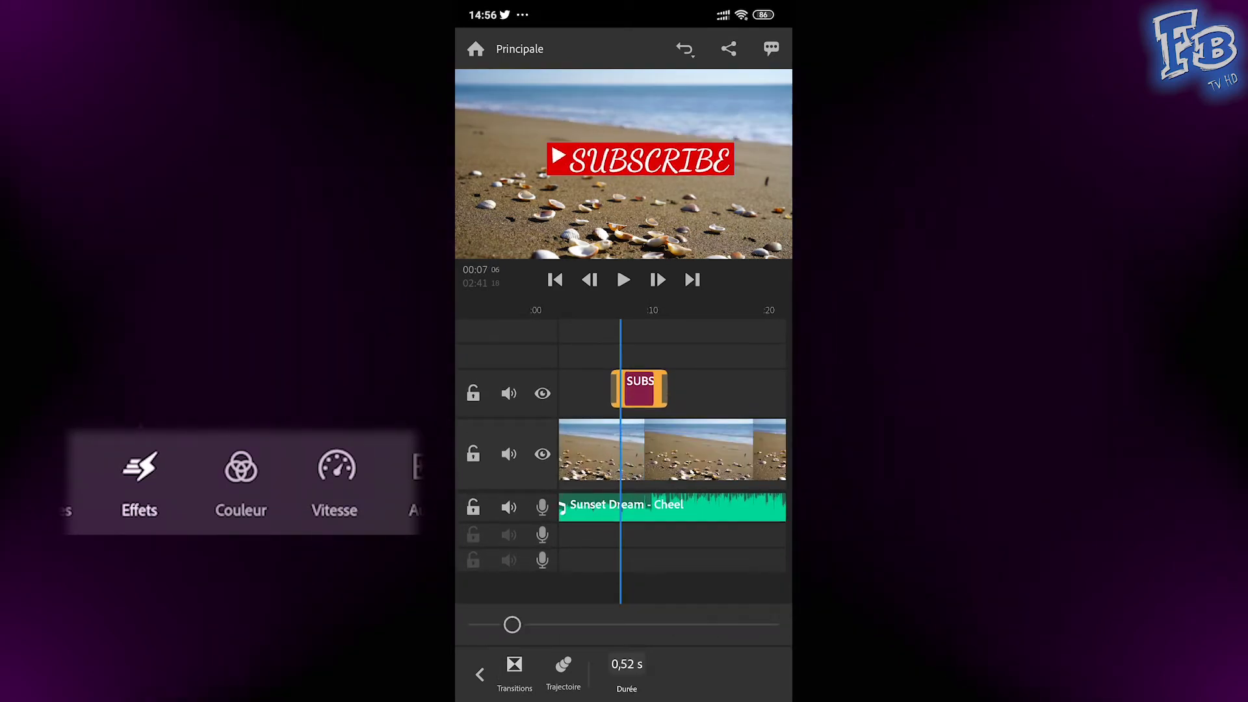
left_click_drag(564, 624, 571, 625)
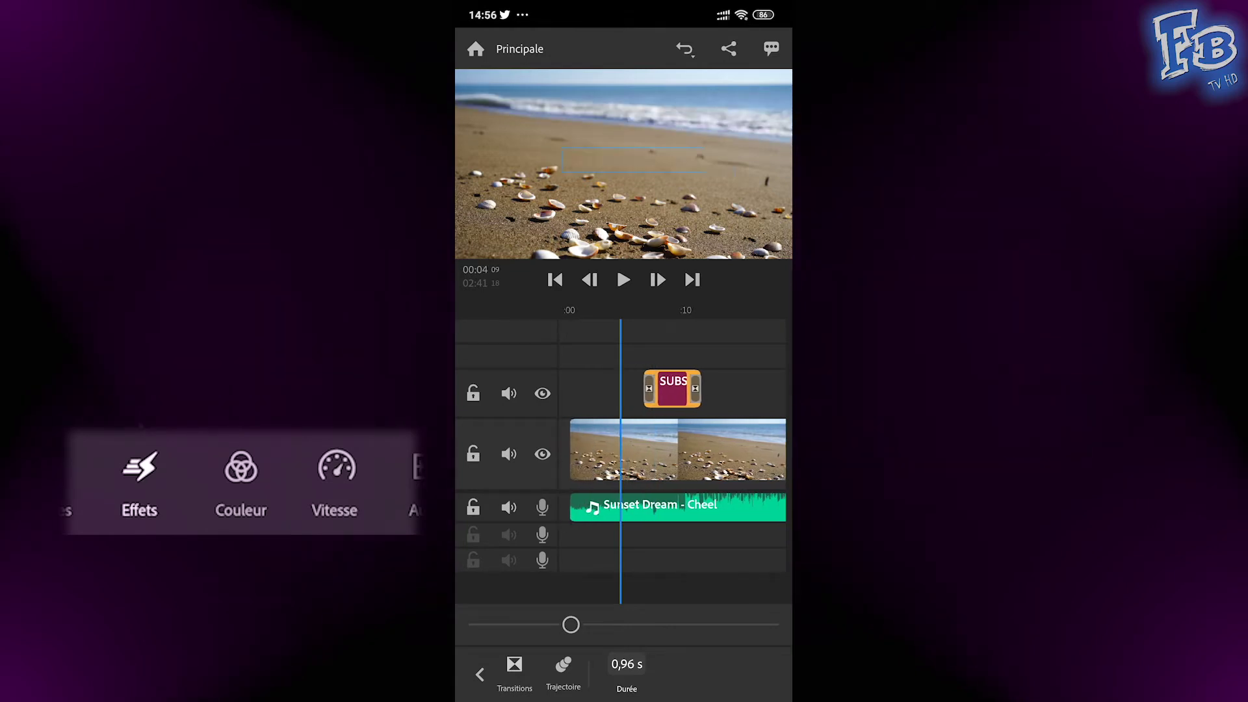
left_click(563, 669)
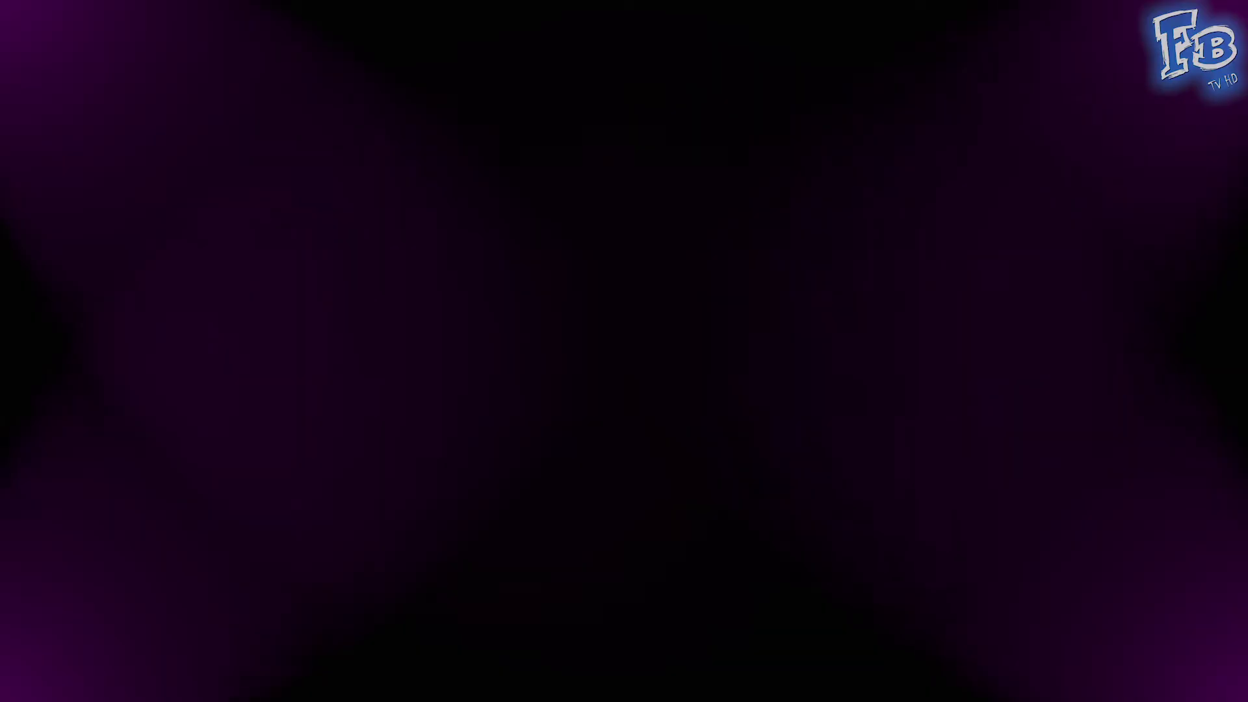
- Preview several colour presets, then switch to manual adjustments and set Contraste to 11
left_click(671, 672)
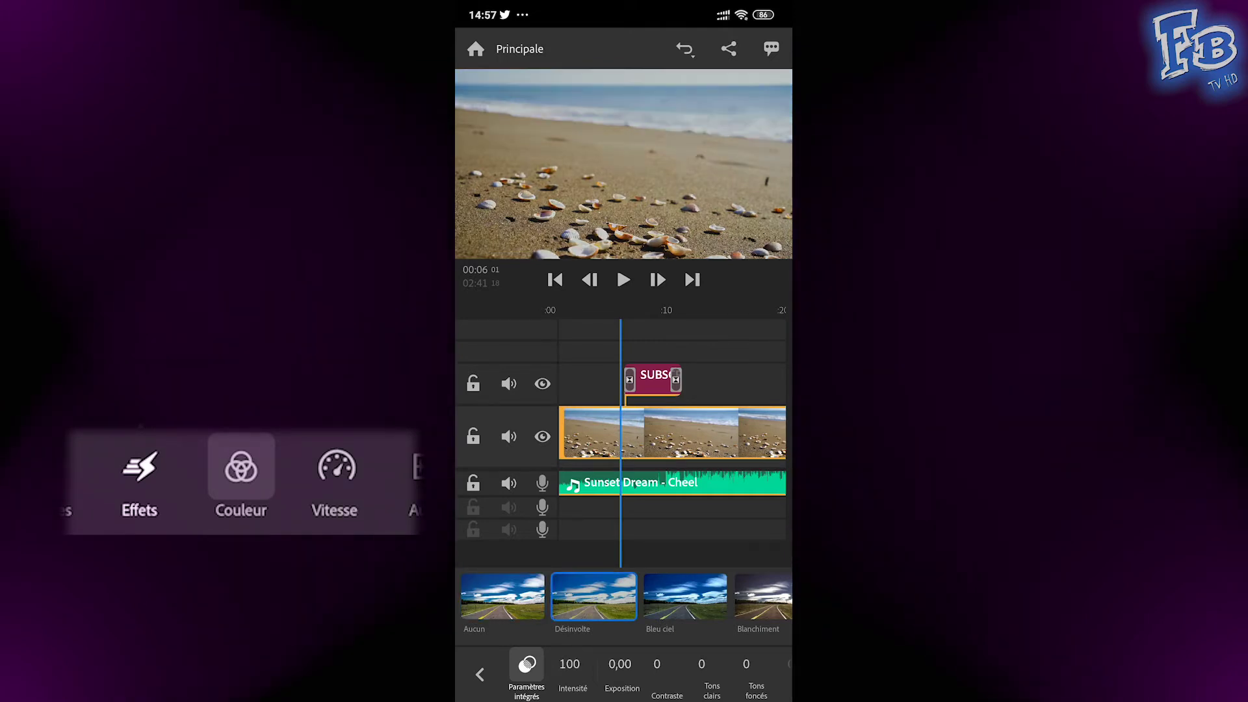
left_click(642, 596)
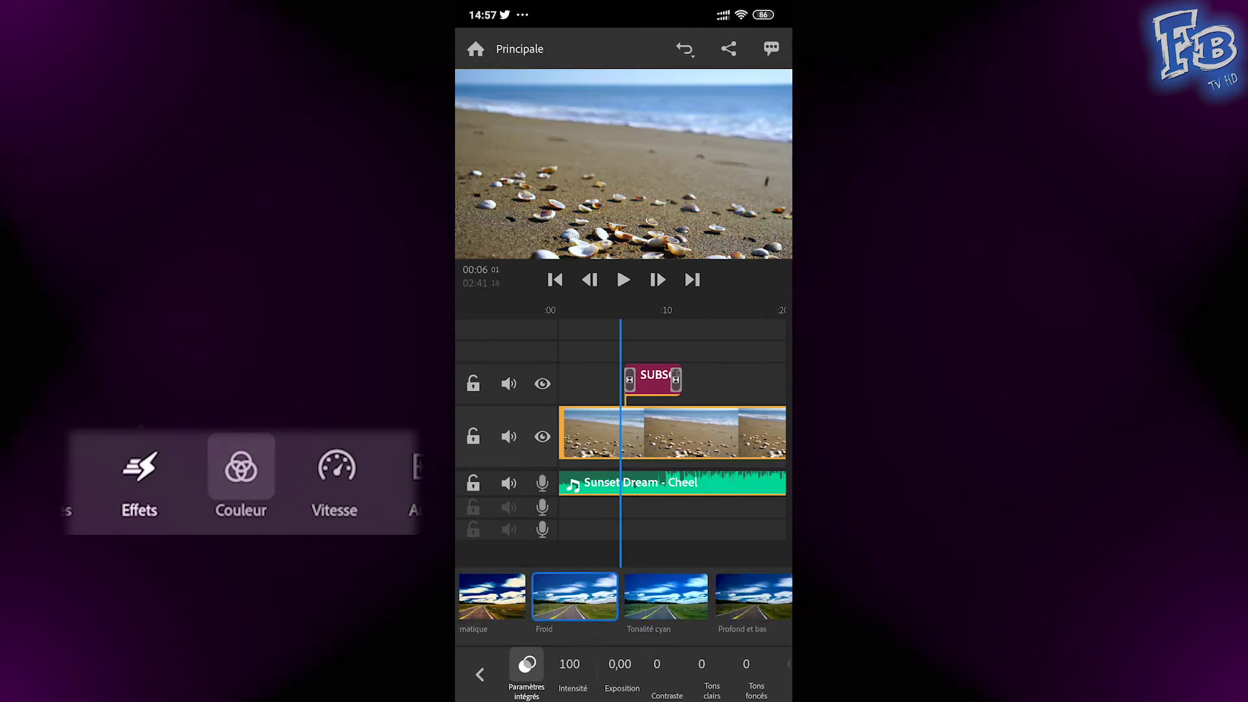
left_click(571, 597)
left_click(662, 597)
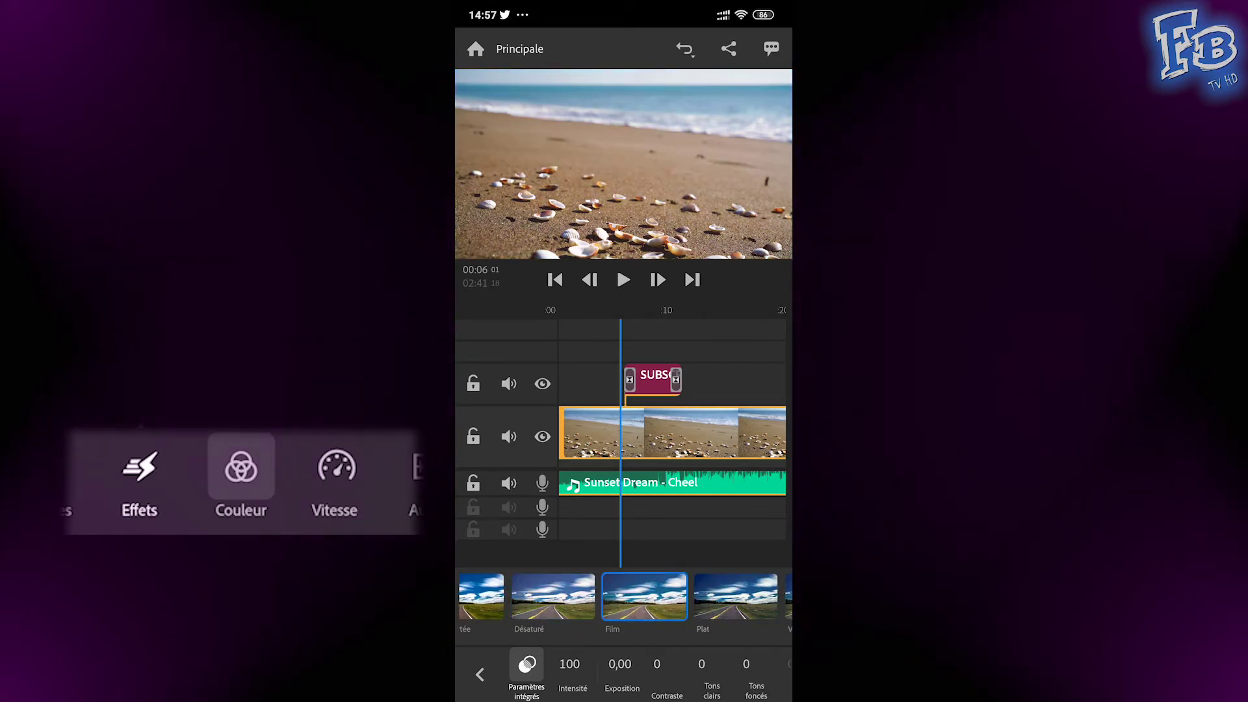
left_click(723, 597)
left_click(633, 596)
left_click(723, 597)
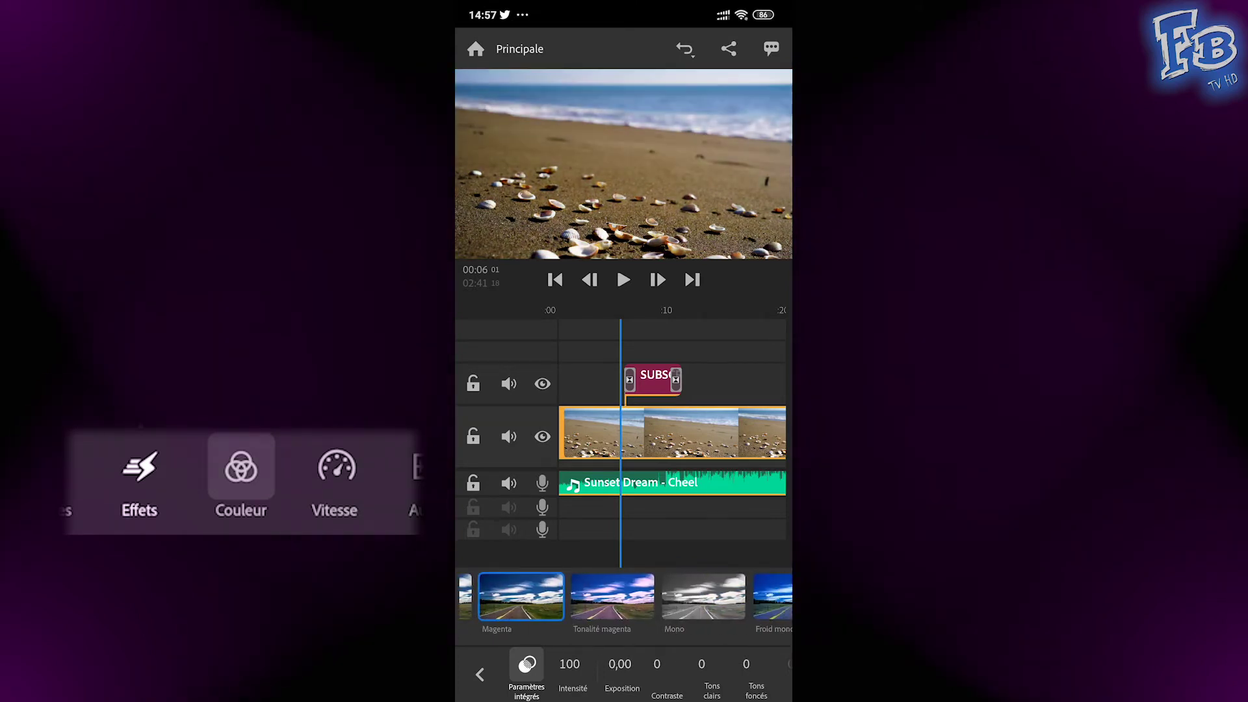
left_click(724, 597)
left_click(567, 596)
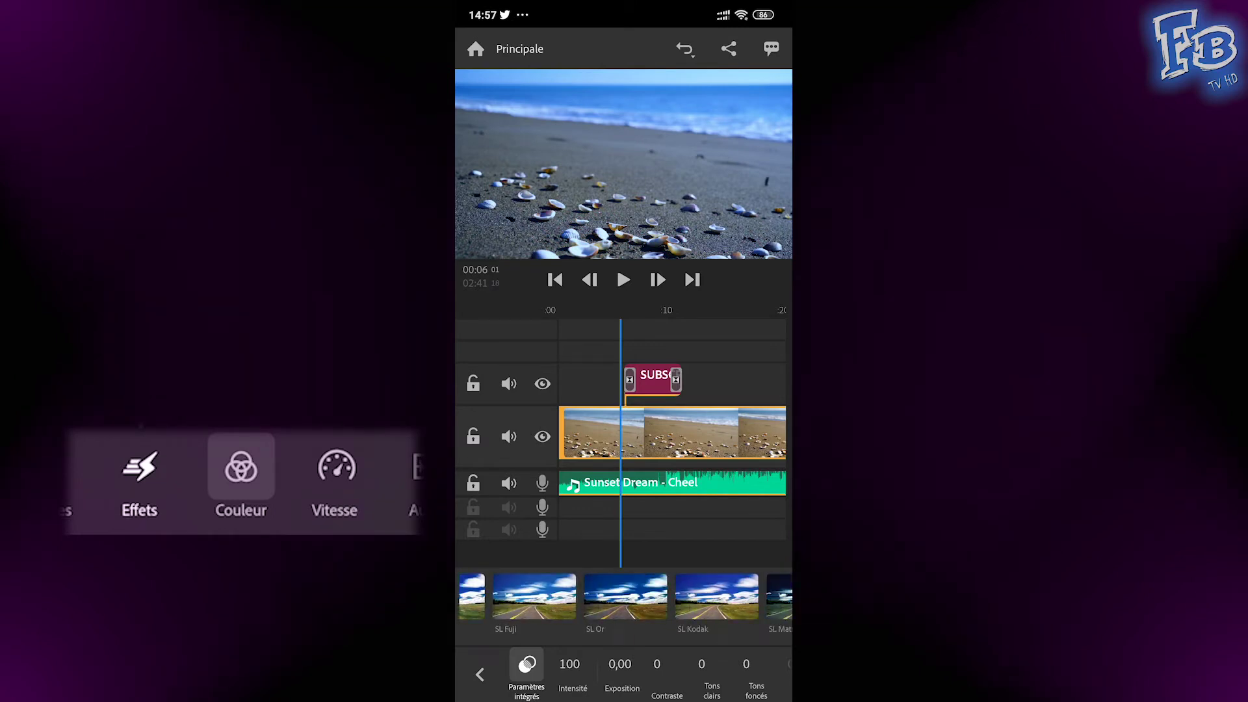
left_click(622, 676)
mouse_move(582, 621)
left_mouse_down()
mouse_move(677, 621)
mouse_move(565, 621)
mouse_move(650, 621)
mouse_move(620, 621)
left_mouse_up()
- Set Tons clairs to 18, Tons foncés to -10, Temp to 8, and adjust the tint
left_click(701, 670)
left_click_drag(715, 675, 598, 676)
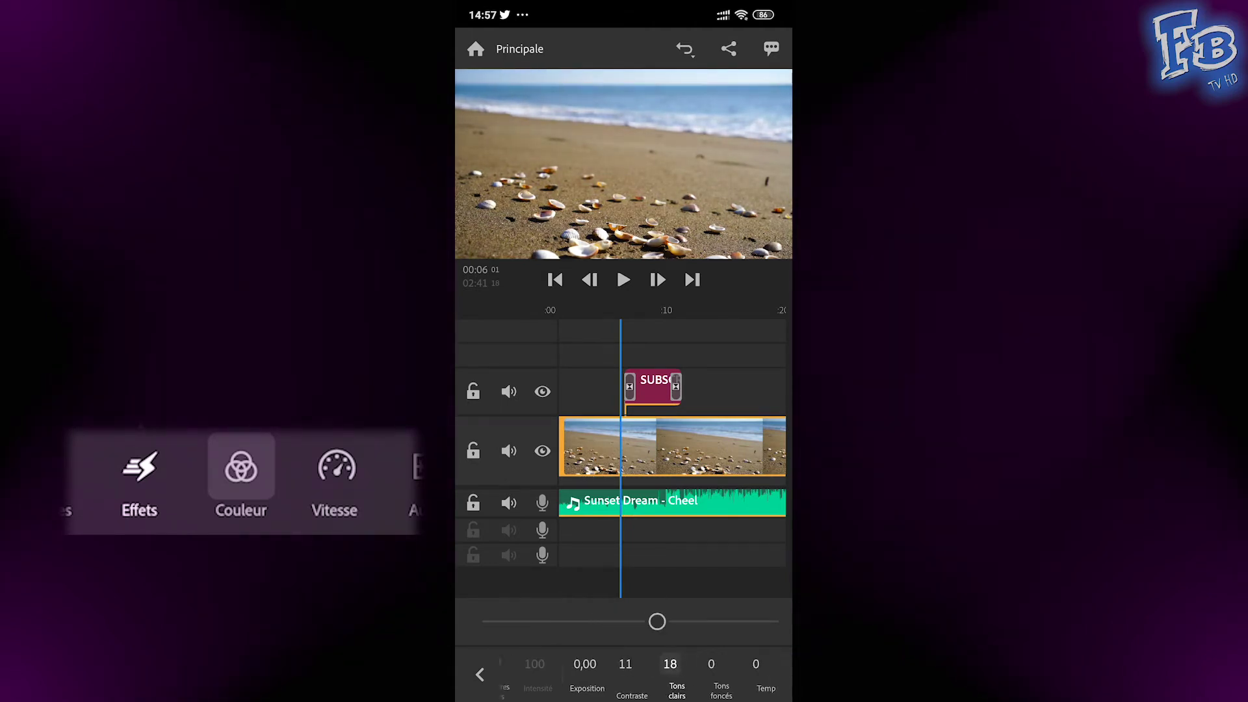
left_click(629, 670)
mouse_move(631, 621)
left_mouse_down()
mouse_move(607, 621)
mouse_move(755, 621)
mouse_move(509, 621)
mouse_move(649, 621)
left_mouse_up()
left_click(673, 670)
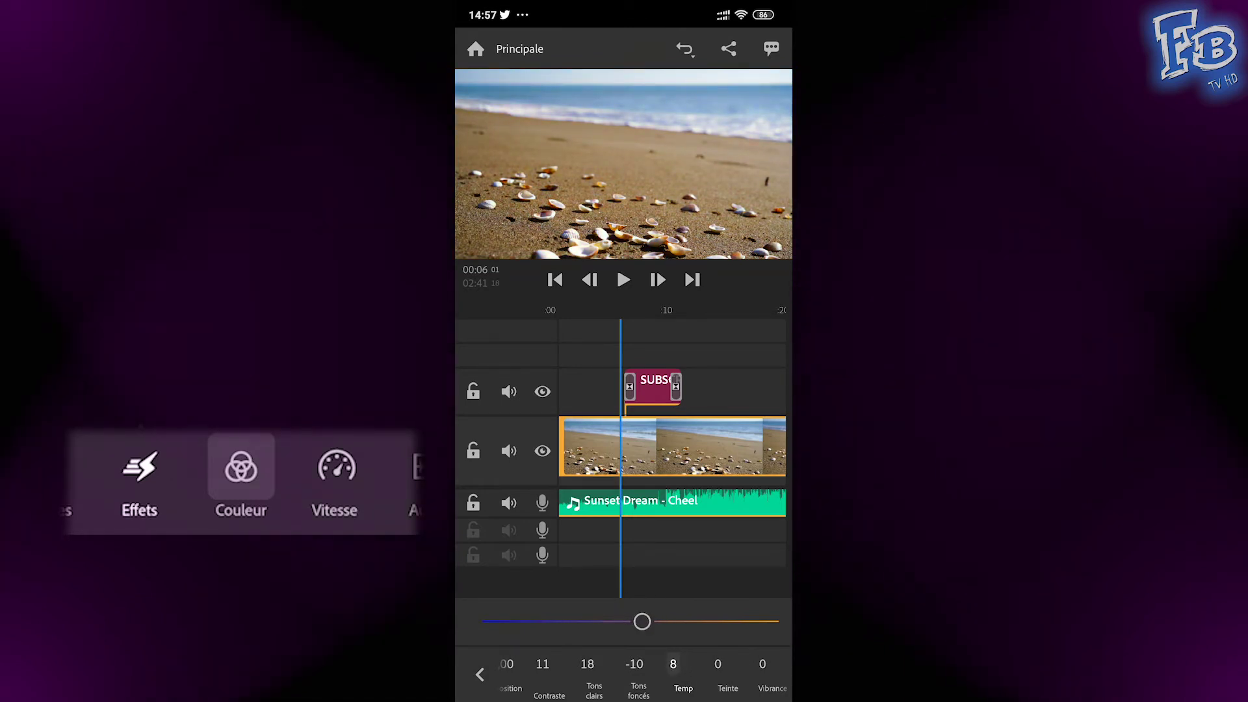
left_click(720, 669)
mouse_move(630, 621)
left_mouse_down()
mouse_move(685, 621)
mouse_move(487, 621)
mouse_move(621, 622)
left_mouse_up()
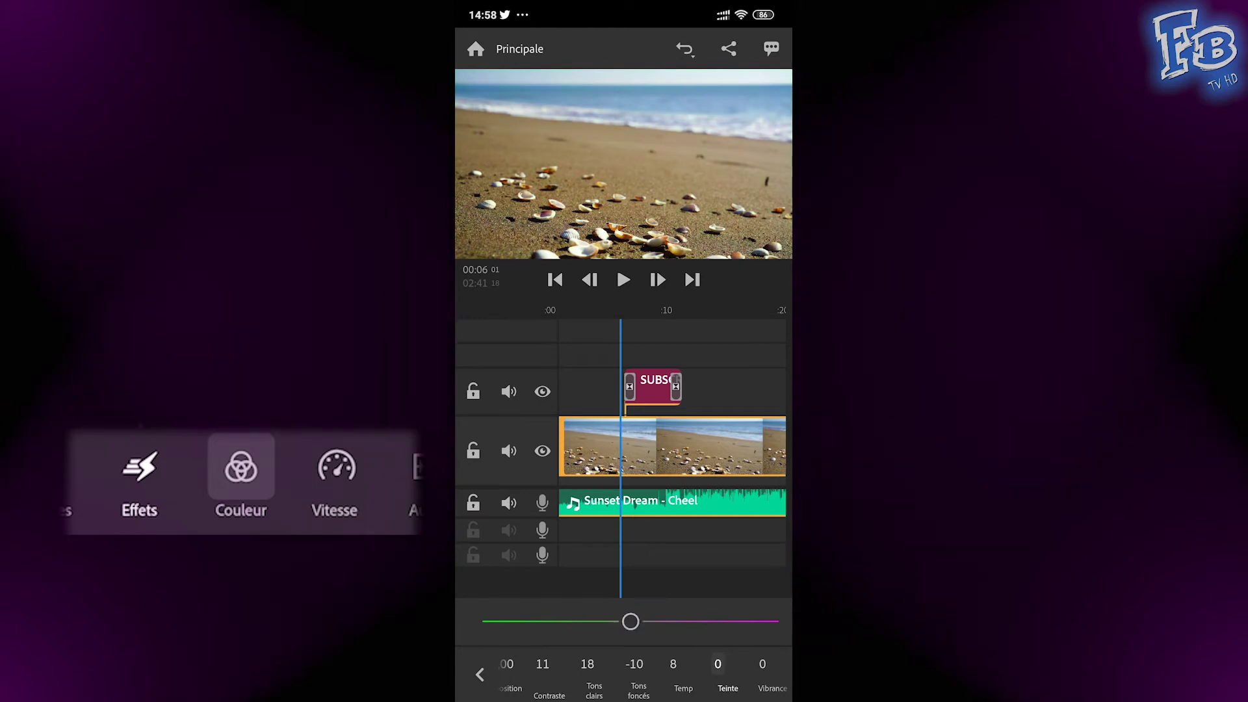
left_click_drag(715, 676, 563, 676)
- Set Saturation 108, nudge vibrance and sharpness, and set vignette -1 with feather 51
left_click(613, 669)
mouse_move(630, 621)
left_mouse_down()
mouse_move(767, 621)
mouse_move(526, 622)
mouse_move(715, 621)
mouse_move(616, 621)
mouse_move(641, 621)
left_mouse_up()
left_click(662, 669)
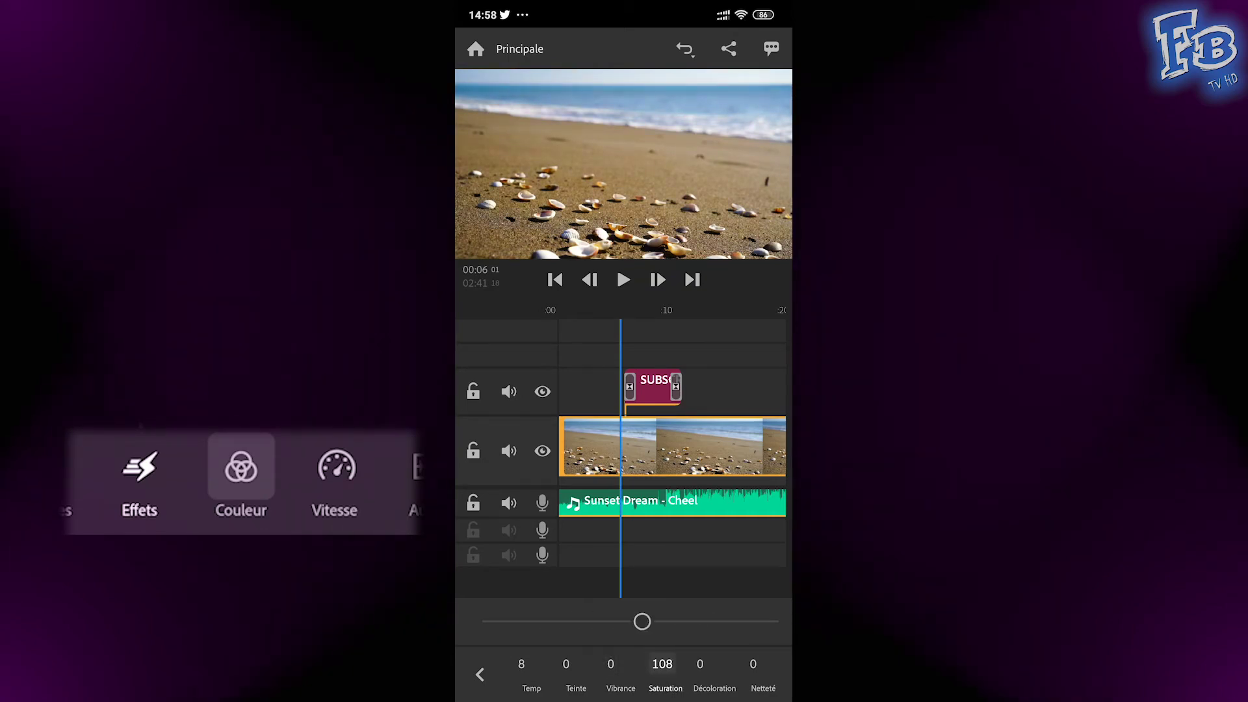
left_click(700, 669)
left_click(753, 669)
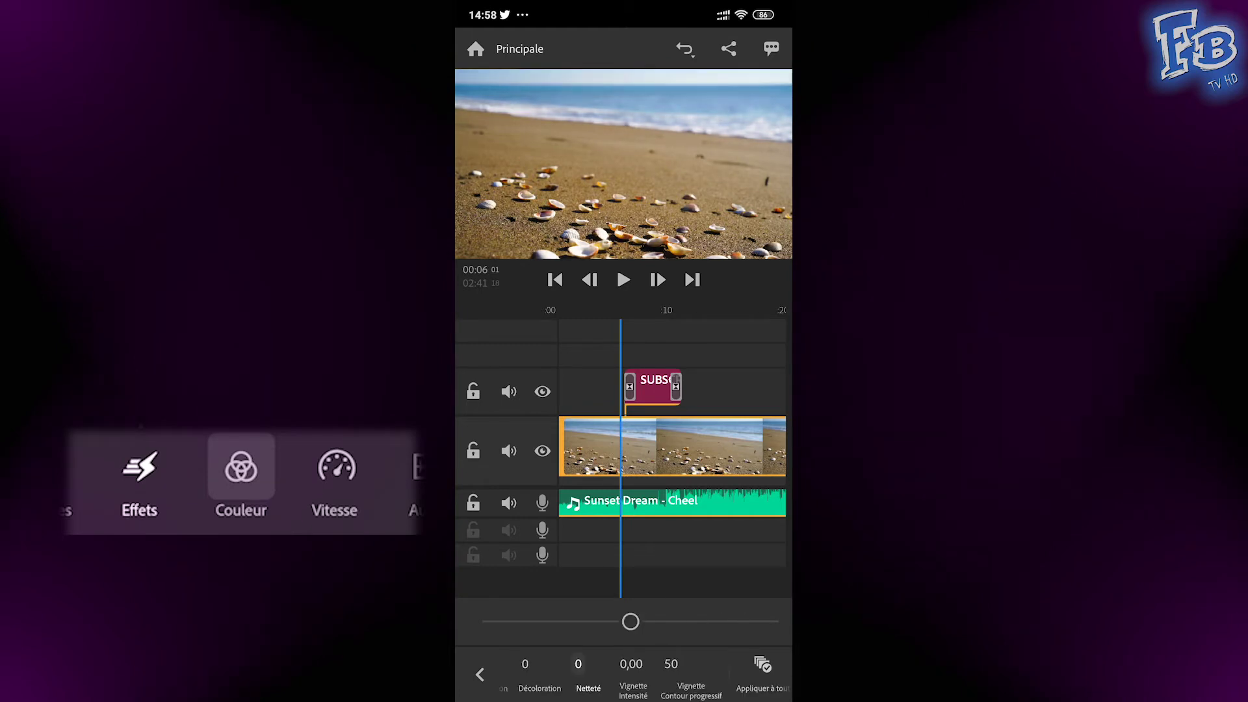
mouse_move(630, 621)
left_mouse_down()
mouse_move(728, 622)
mouse_move(522, 621)
mouse_move(660, 621)
mouse_move(640, 621)
left_mouse_up()
left_click(633, 669)
left_click_drag(538, 621, 533, 622)
left_click(691, 691)
mouse_move(629, 621)
left_mouse_down()
mouse_move(693, 622)
mouse_move(615, 622)
mouse_move(633, 621)
left_mouse_up()
left_click_drag(714, 676, 603, 676)
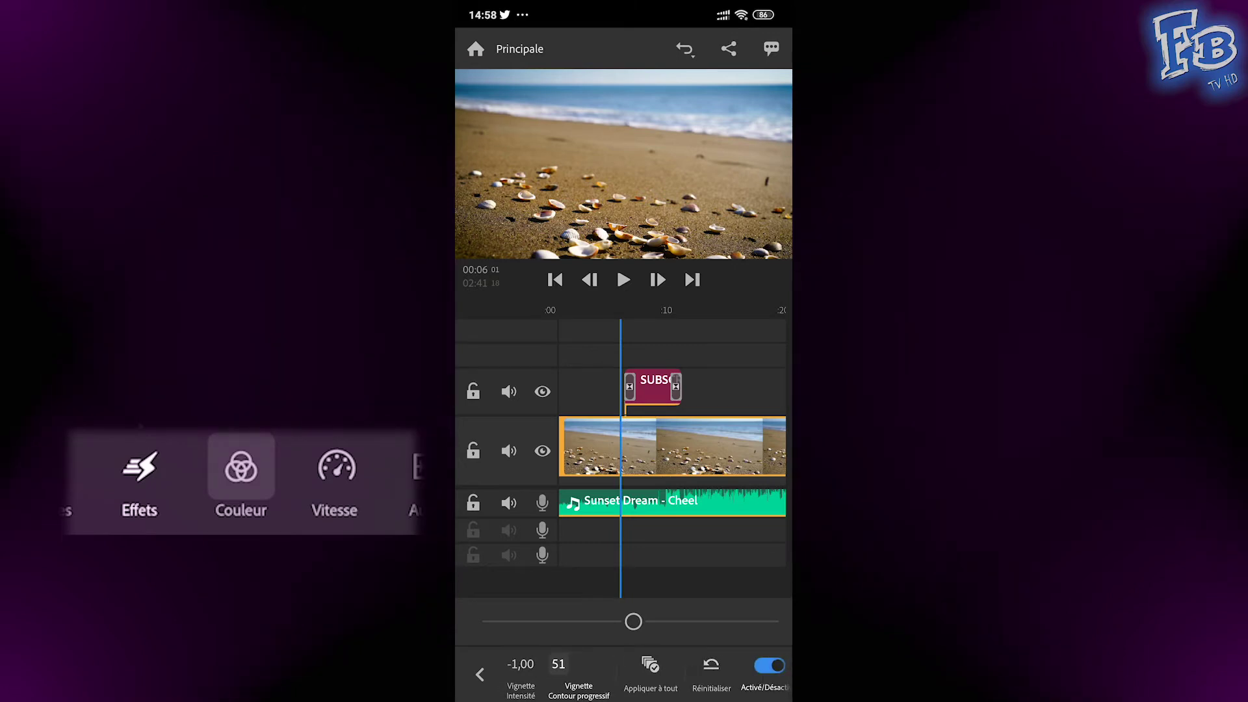
- Apply the colour grade to all similar clips and check the preset options
left_click(650, 666)
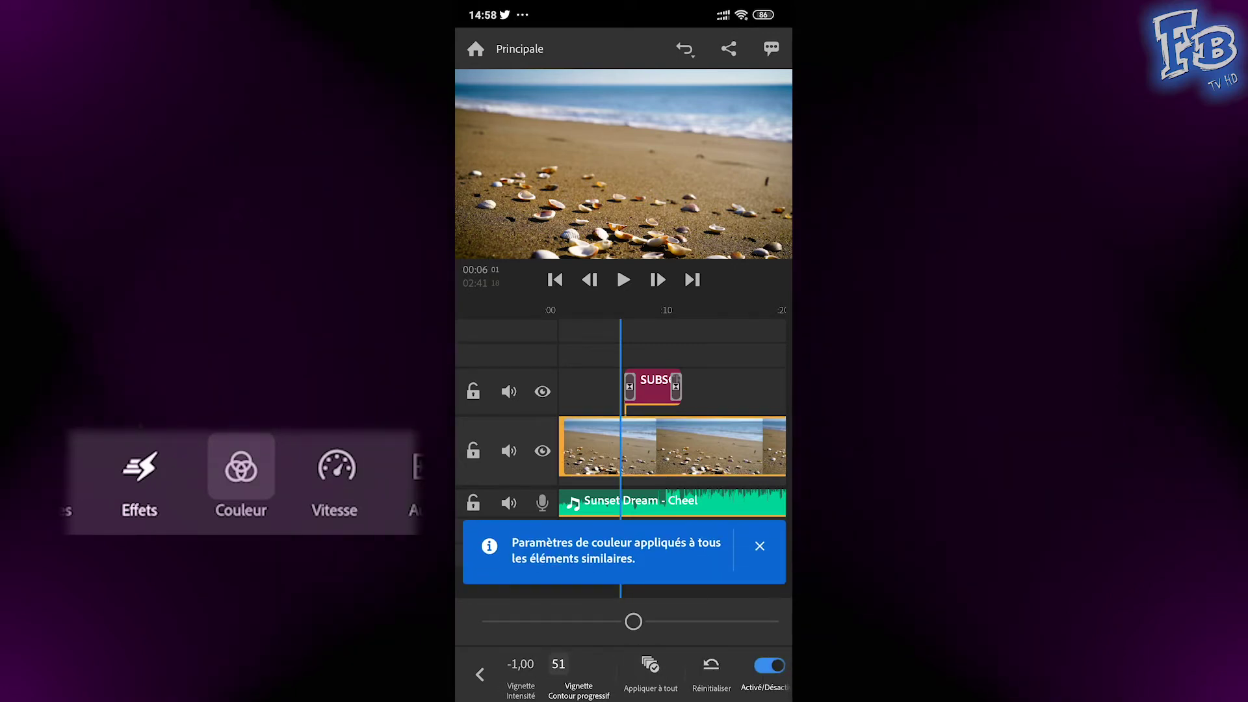
left_click_drag(715, 676, 604, 676)
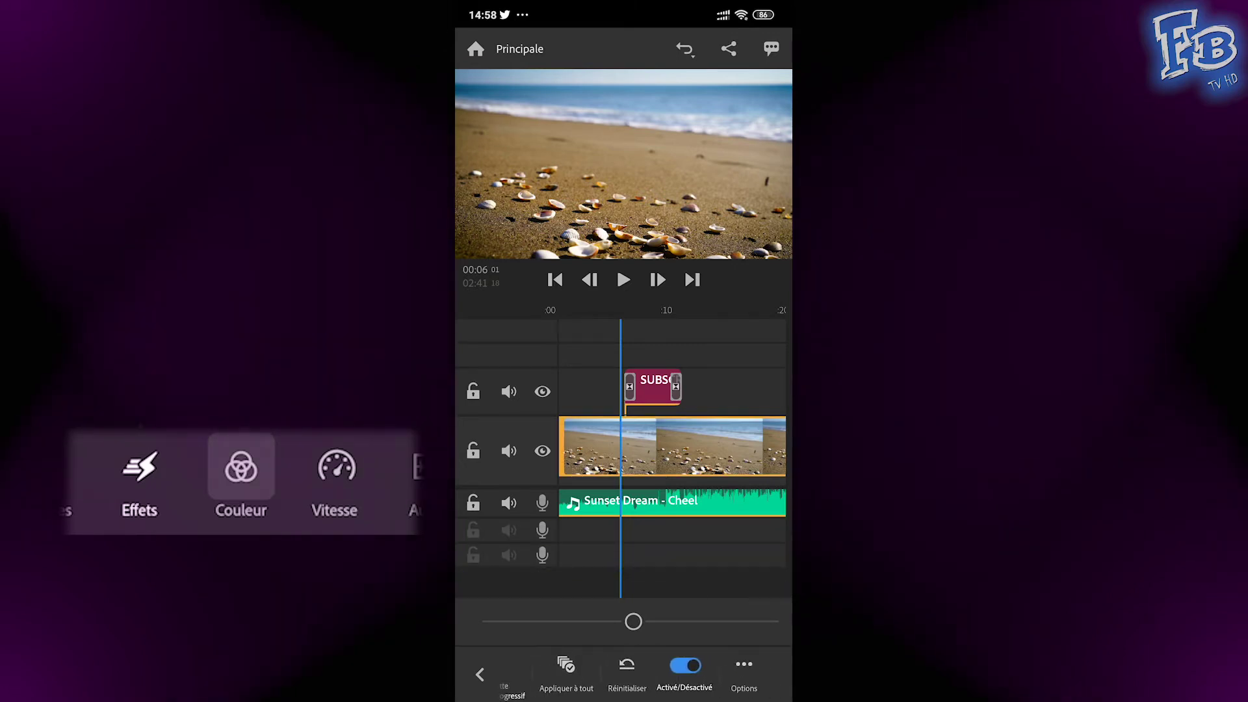
left_click(744, 669)
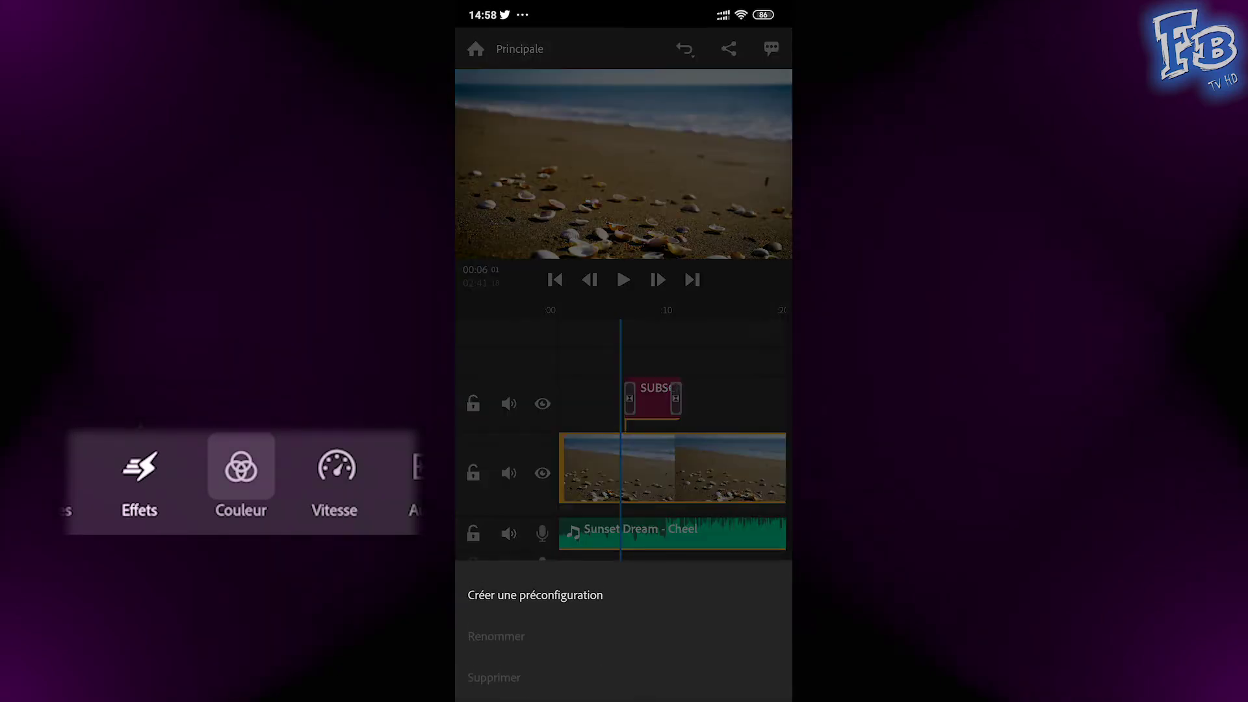
key("Escape")
left_click(688, 672)
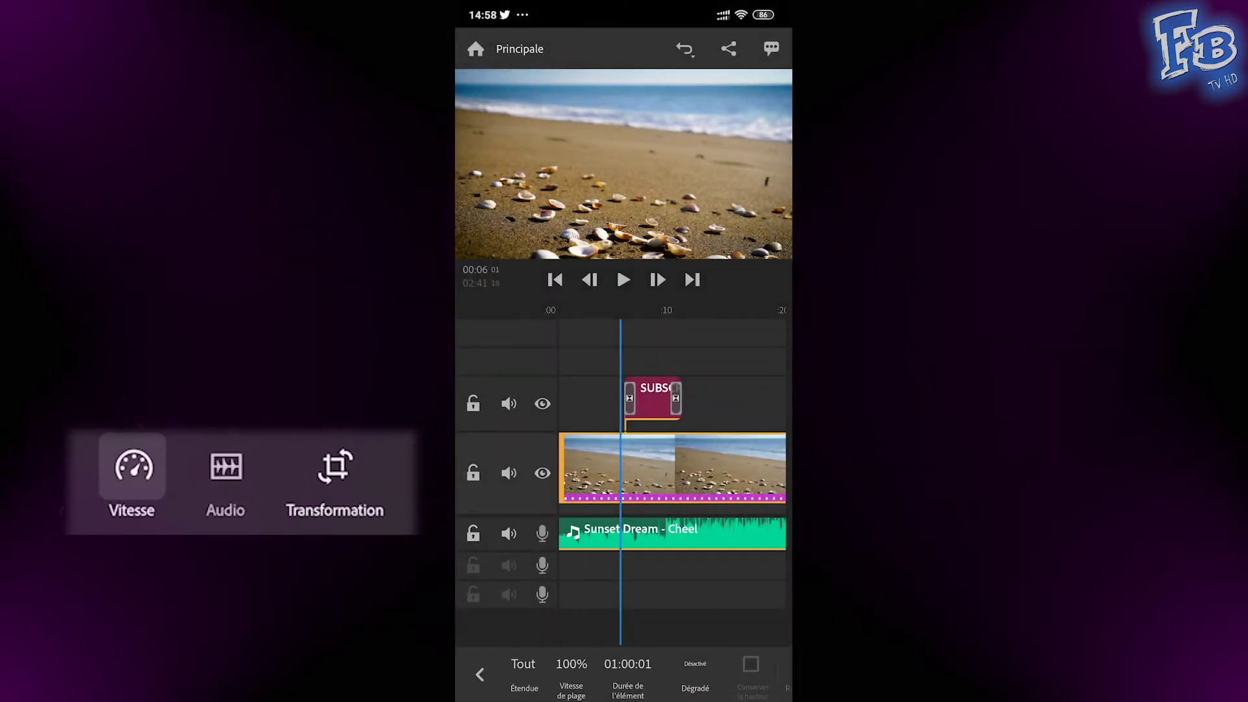
- Keep the clip at 100% speed over Tout with duration 01:00:01, then select the Sunset Dream track
left_click(523, 669)
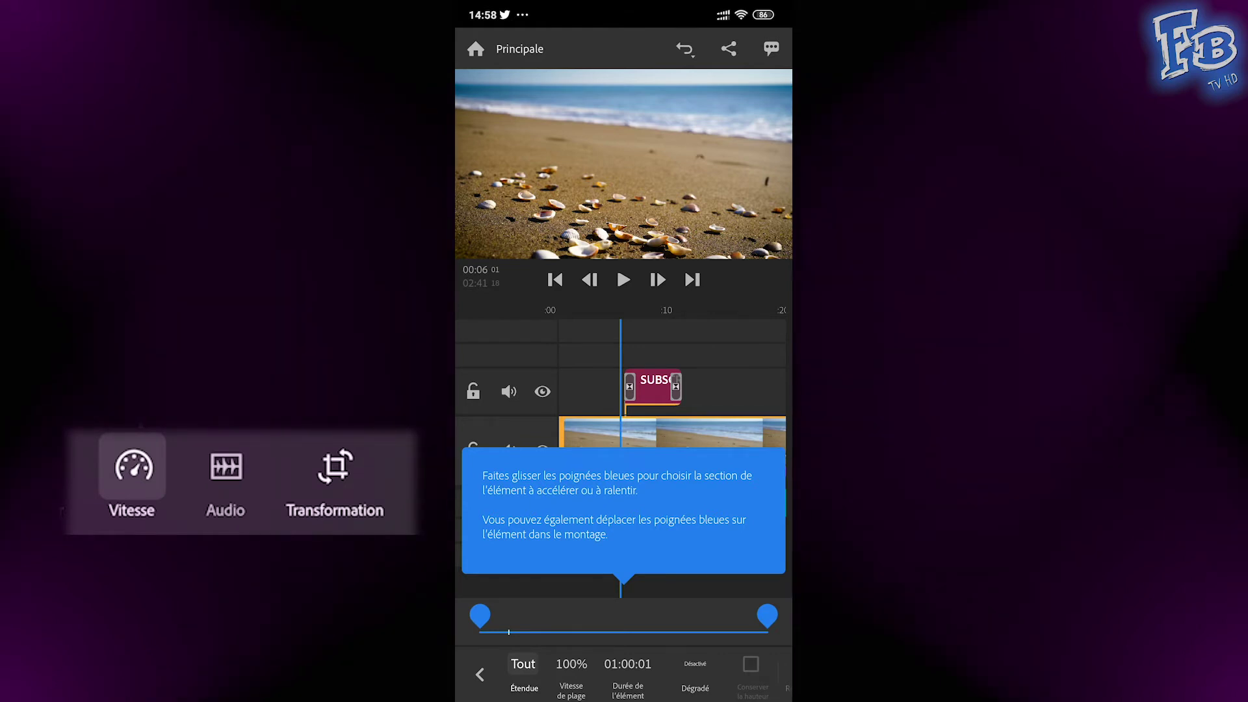
left_click_drag(657, 390, 620, 390)
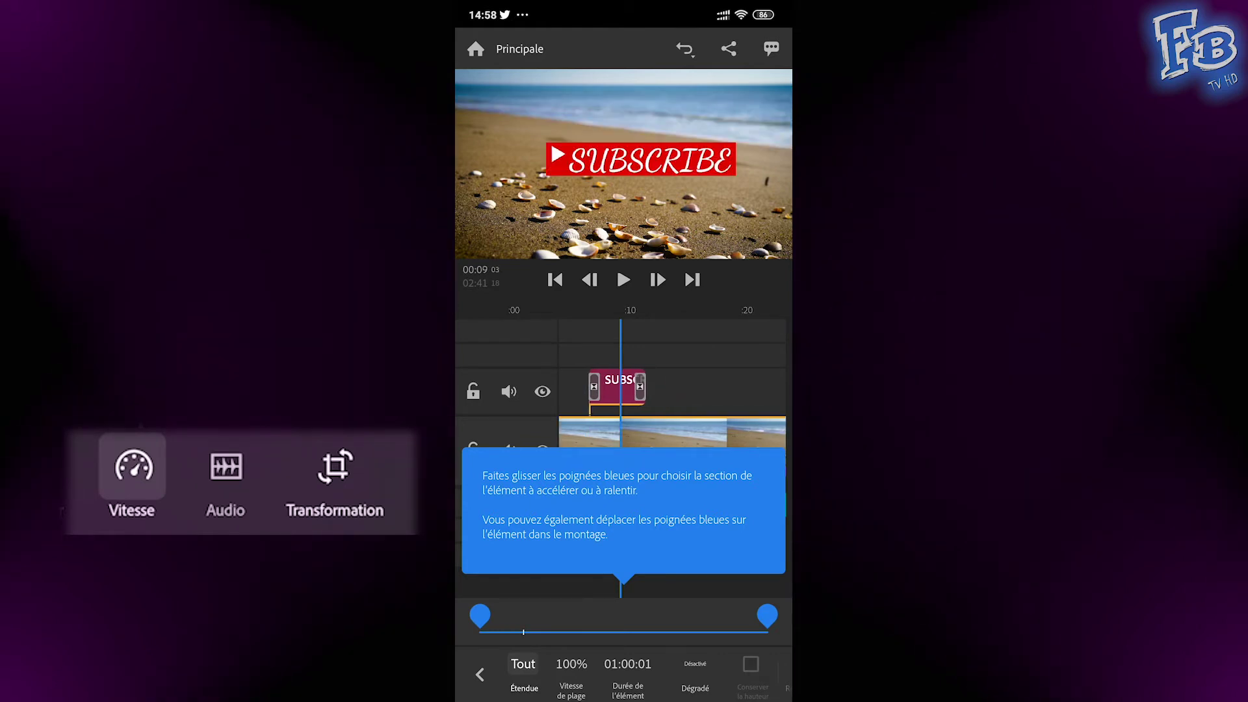
mouse_move(650, 448)
left_mouse_down()
mouse_move(598, 448)
mouse_move(715, 448)
left_mouse_up()
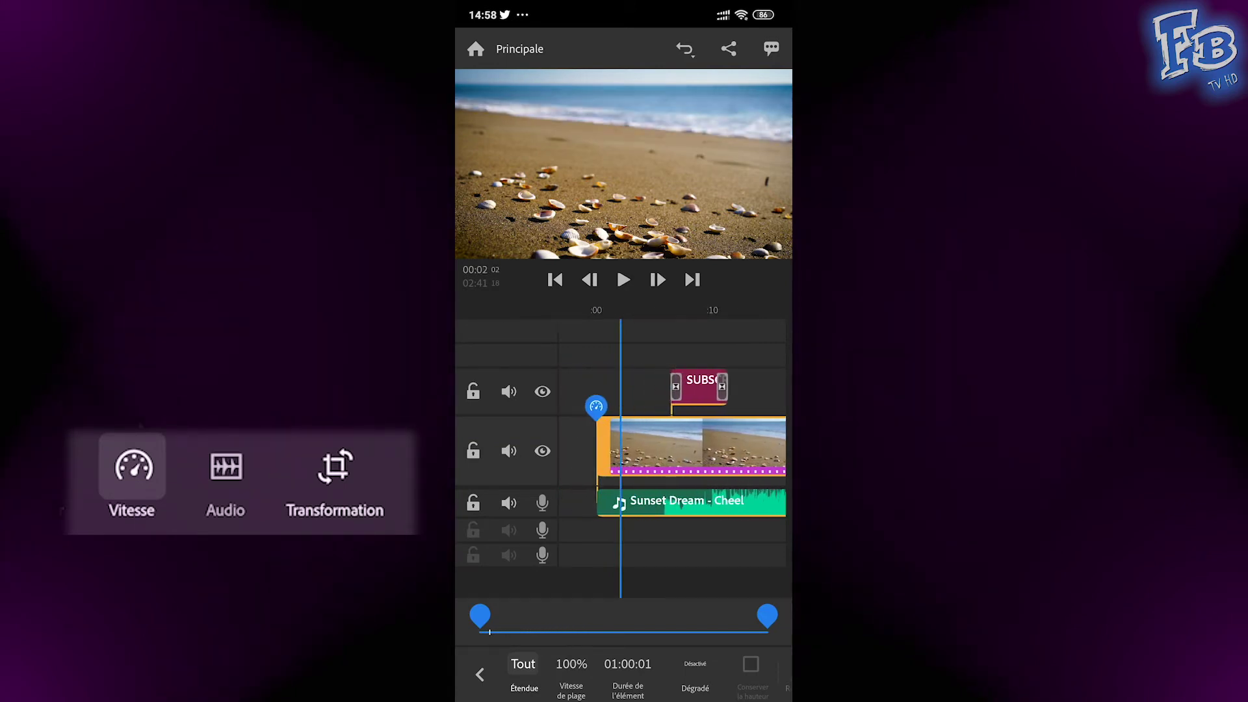
left_click(571, 669)
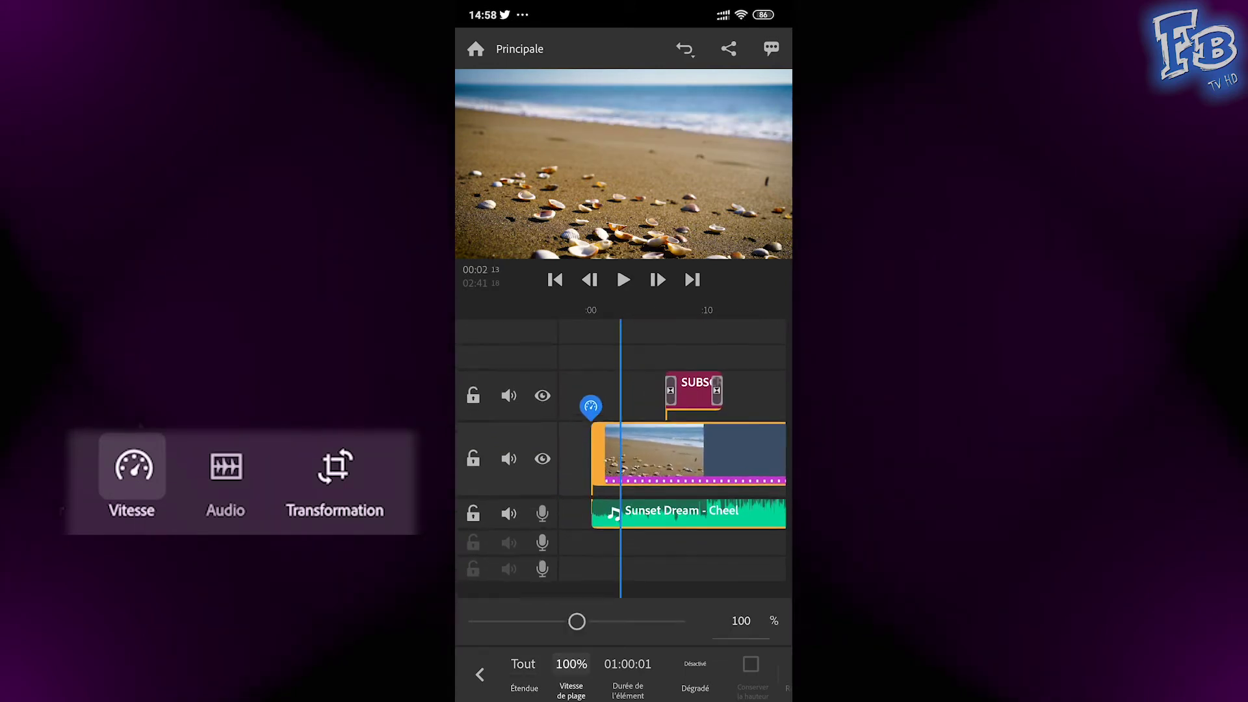
left_click(627, 669)
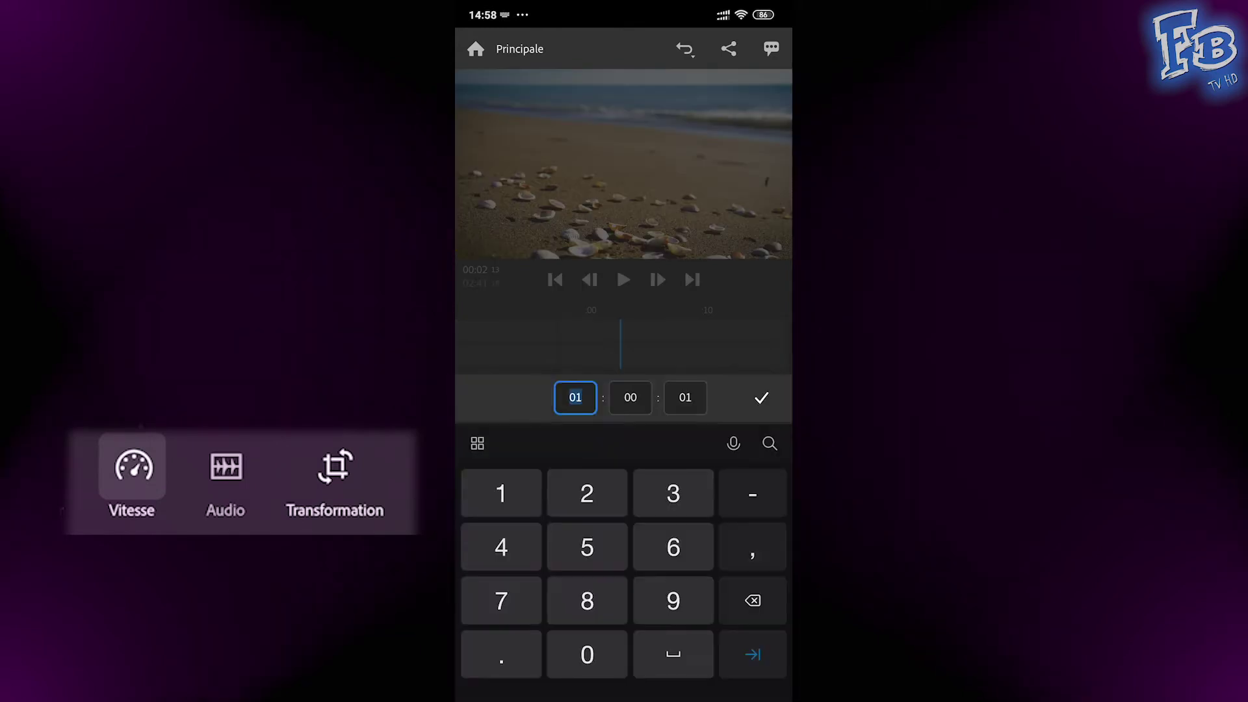
left_click(761, 318)
scroll(624, 676, "right", 1)
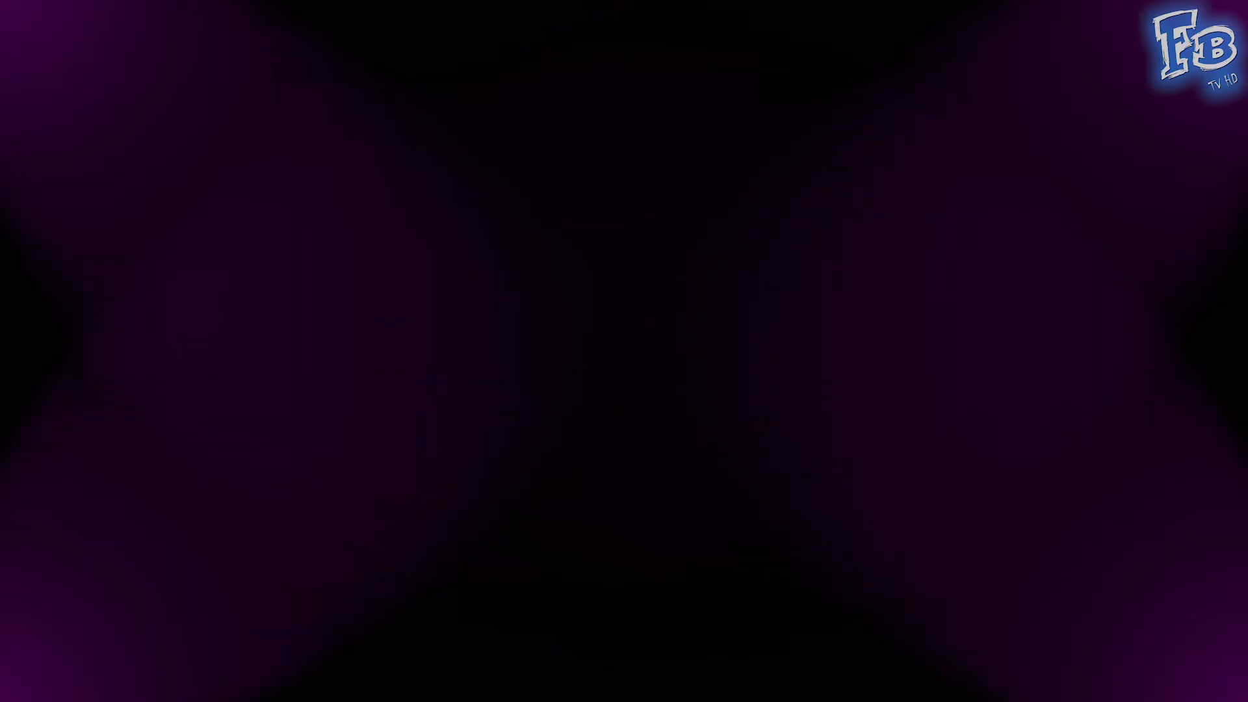
left_click(622, 676)
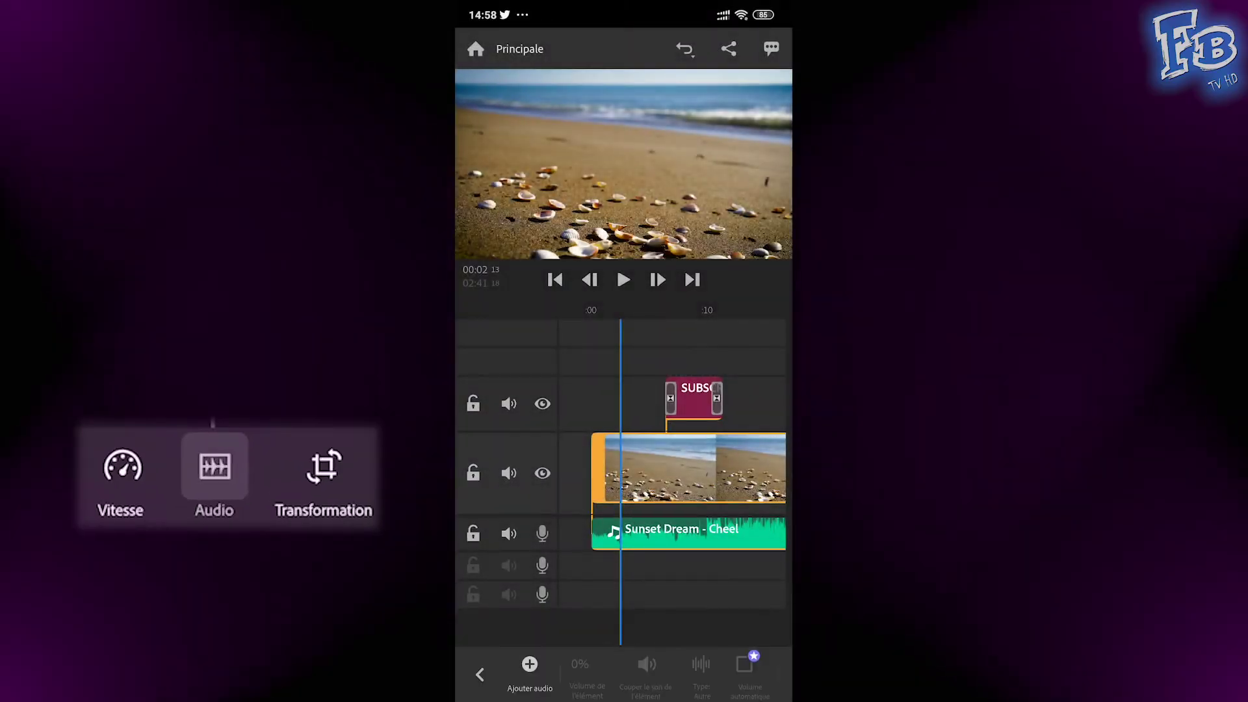
left_click(689, 534)
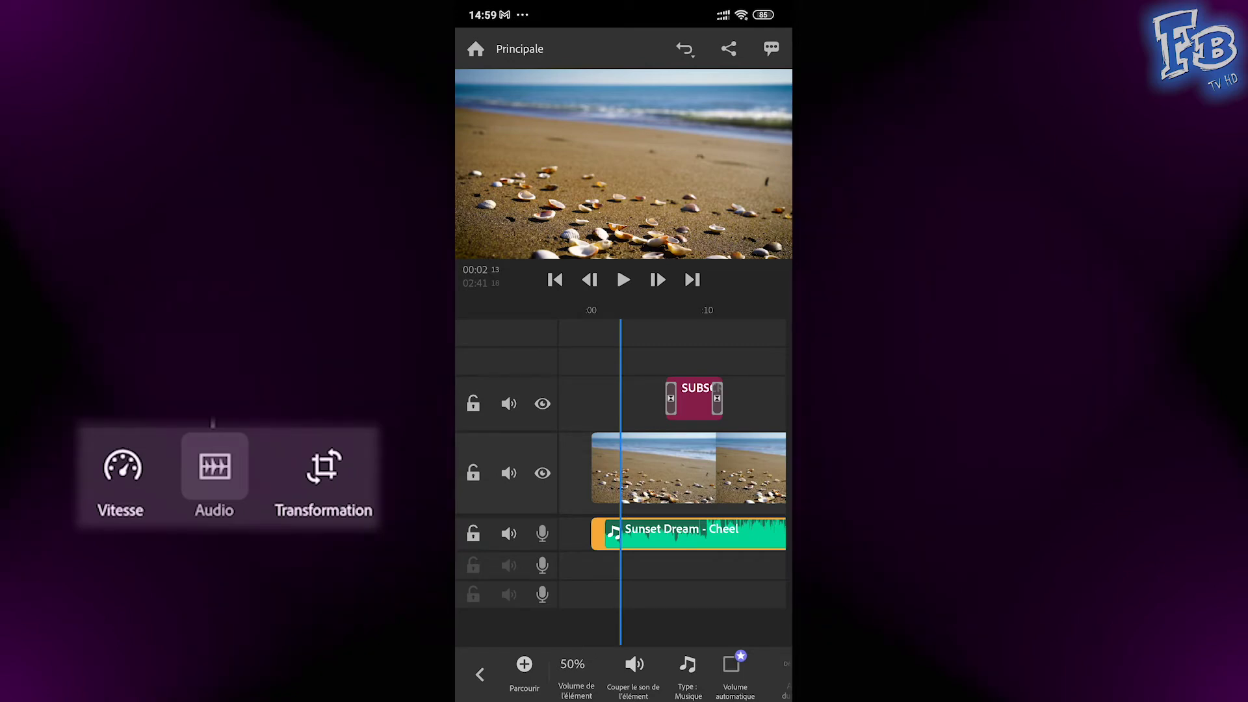
- Check that the Sunset Dream track's audio type remains Musique
left_click(688, 670)
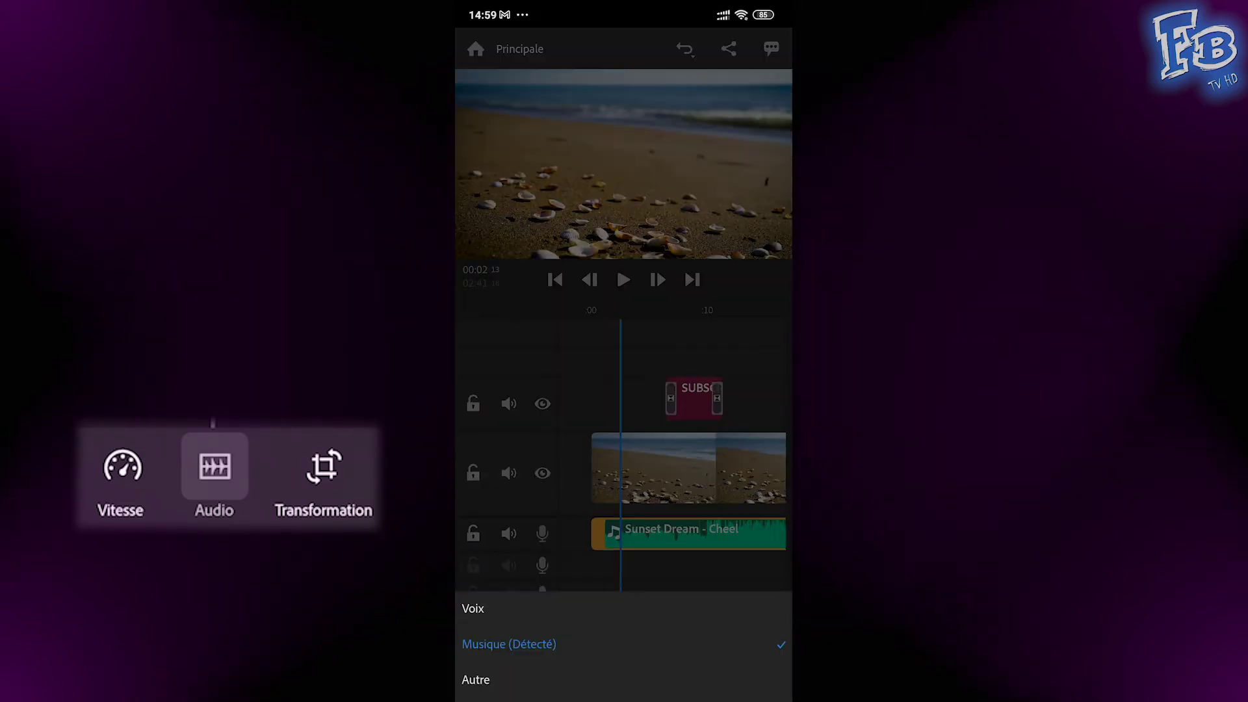
key("Escape")
left_click_drag(714, 670, 572, 670)
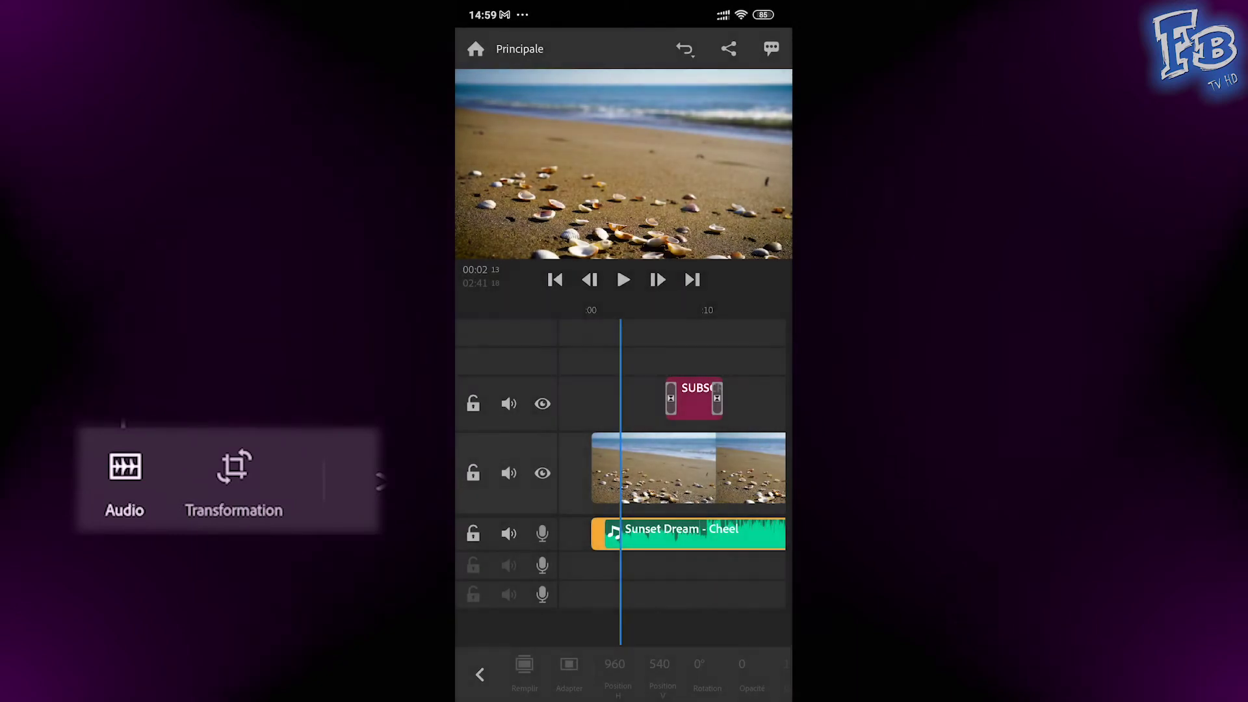
- Select the beach clip and scale it proportionally to 124%
left_click(656, 468)
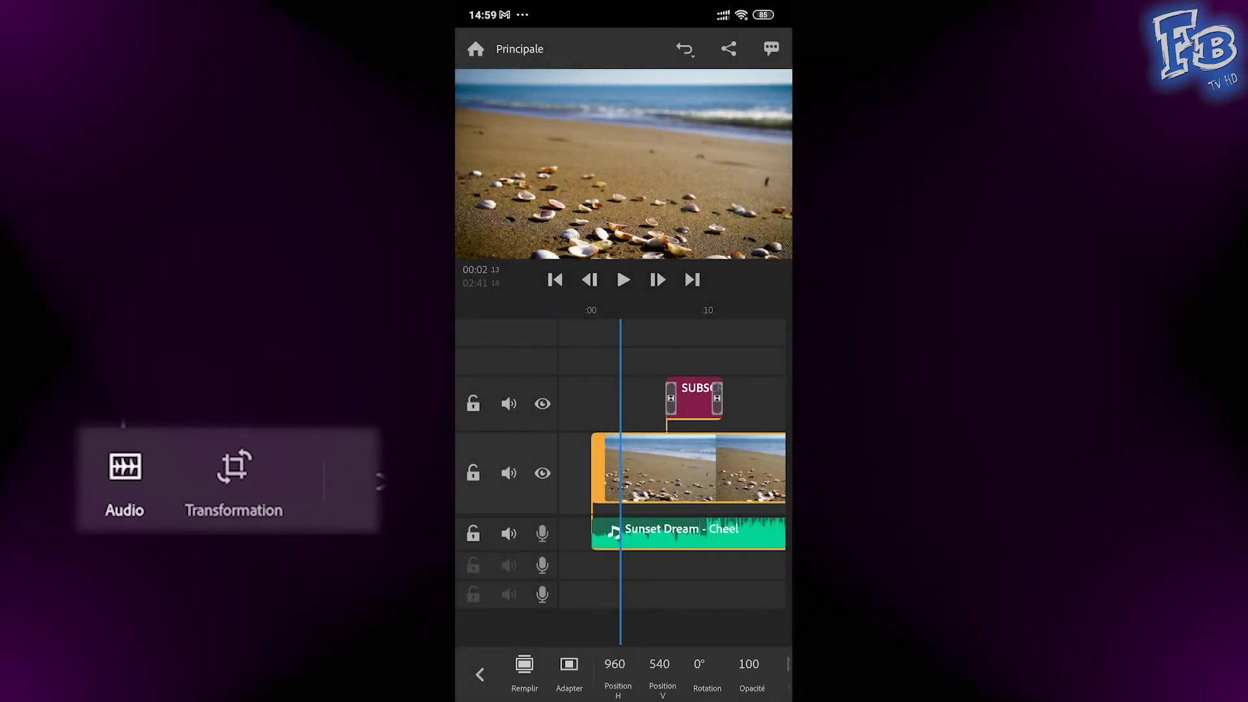
left_click_drag(650, 669, 585, 670)
left_click(552, 669)
mouse_move(630, 622)
left_mouse_down()
mouse_move(686, 622)
mouse_move(631, 621)
left_mouse_up()
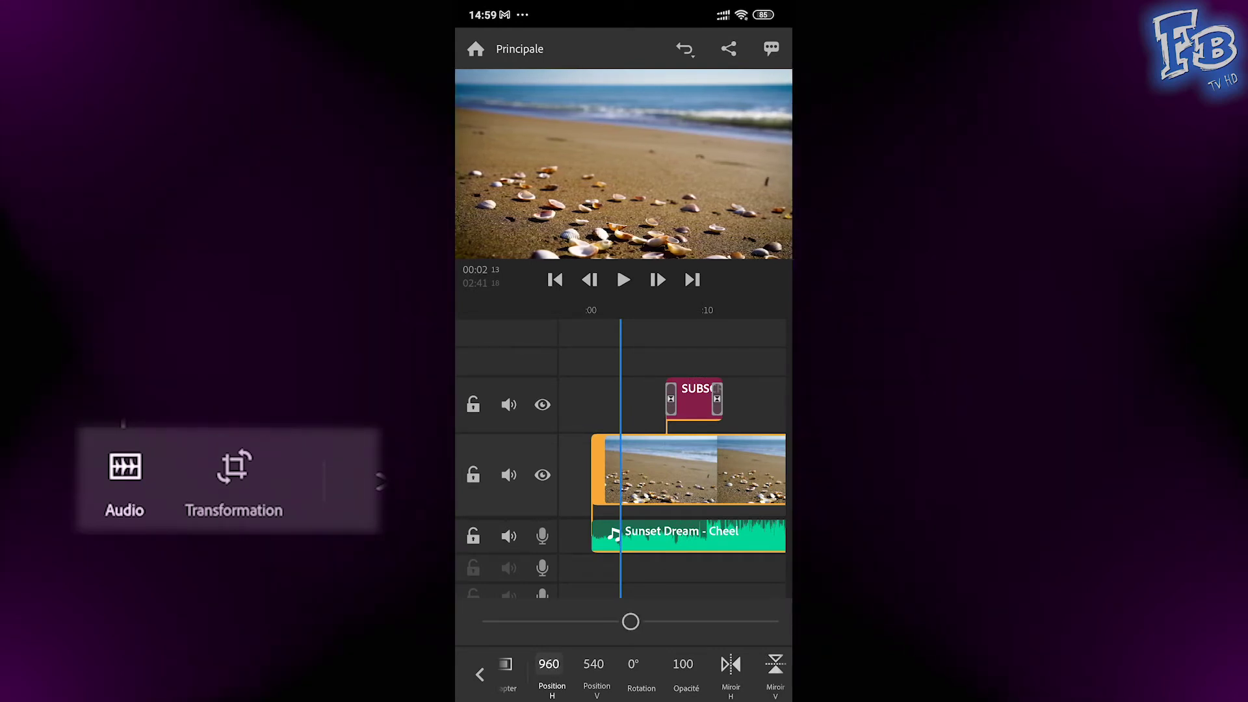
scroll(623, 675, "right", 5)
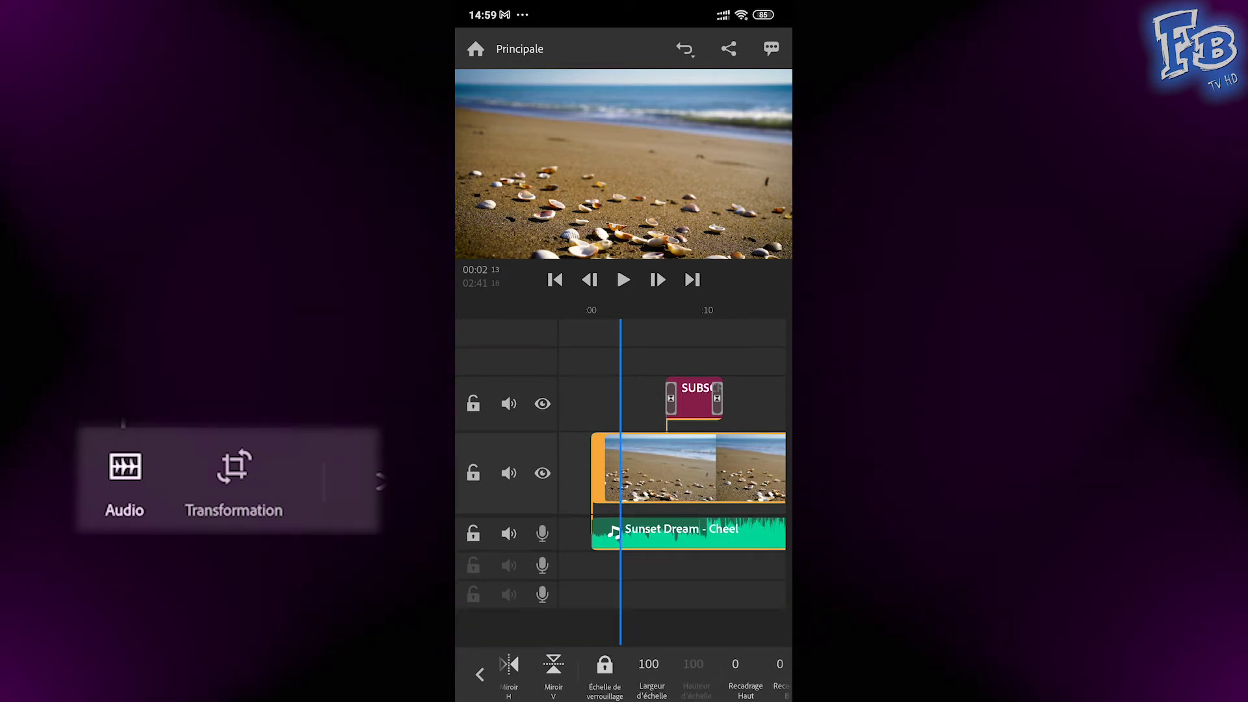
left_click(582, 664)
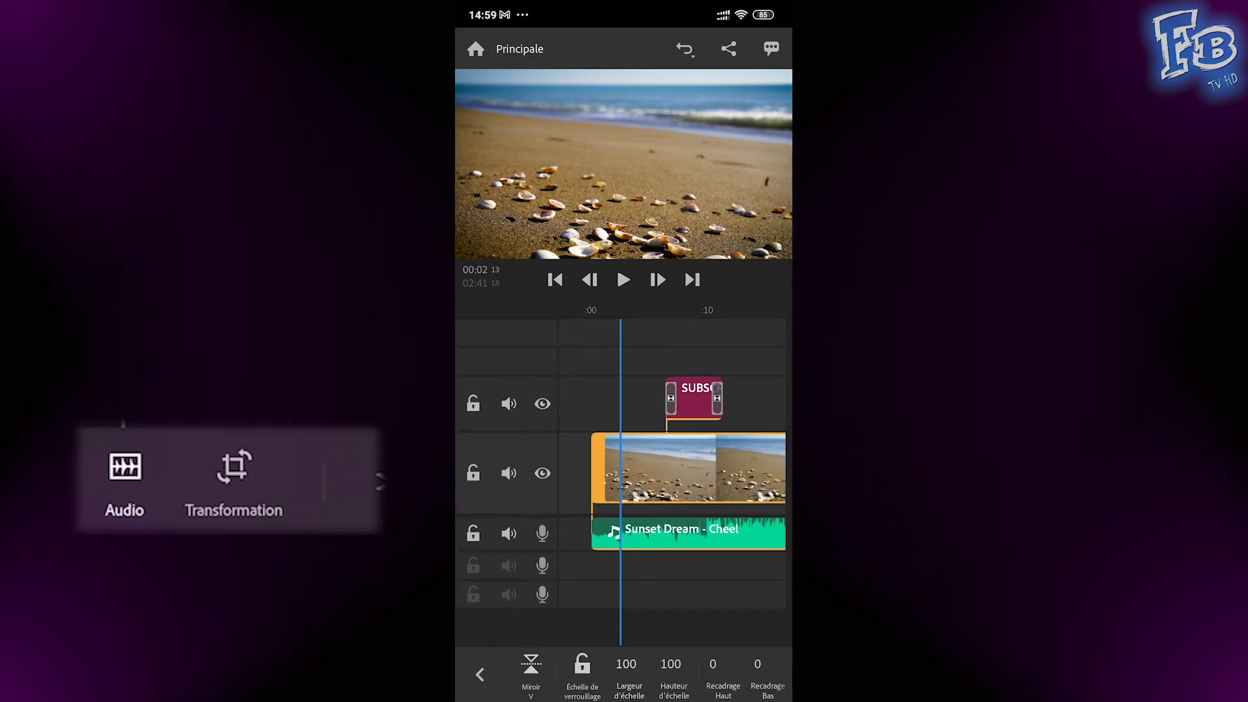
left_click(583, 664)
left_click(626, 664)
left_click_drag(630, 621, 665, 621)
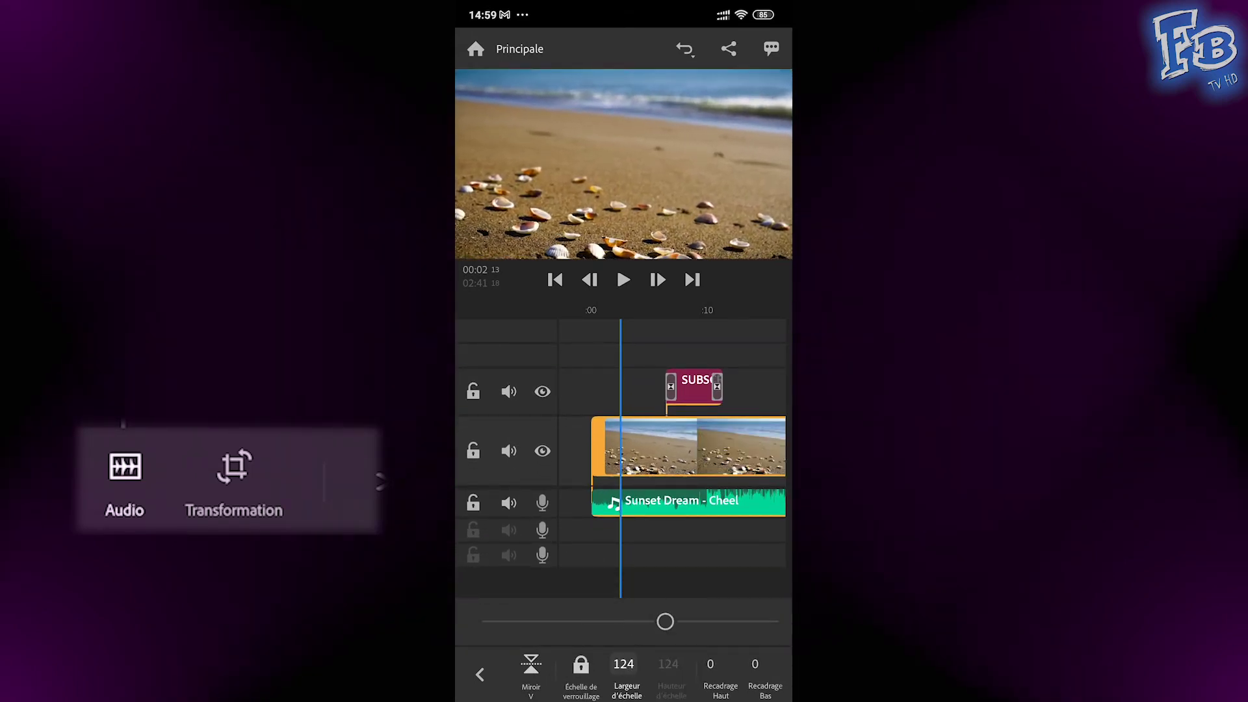
- Shift the clip's vertical position from 540 to 466
left_click_drag(533, 669, 741, 669)
left_click(557, 670)
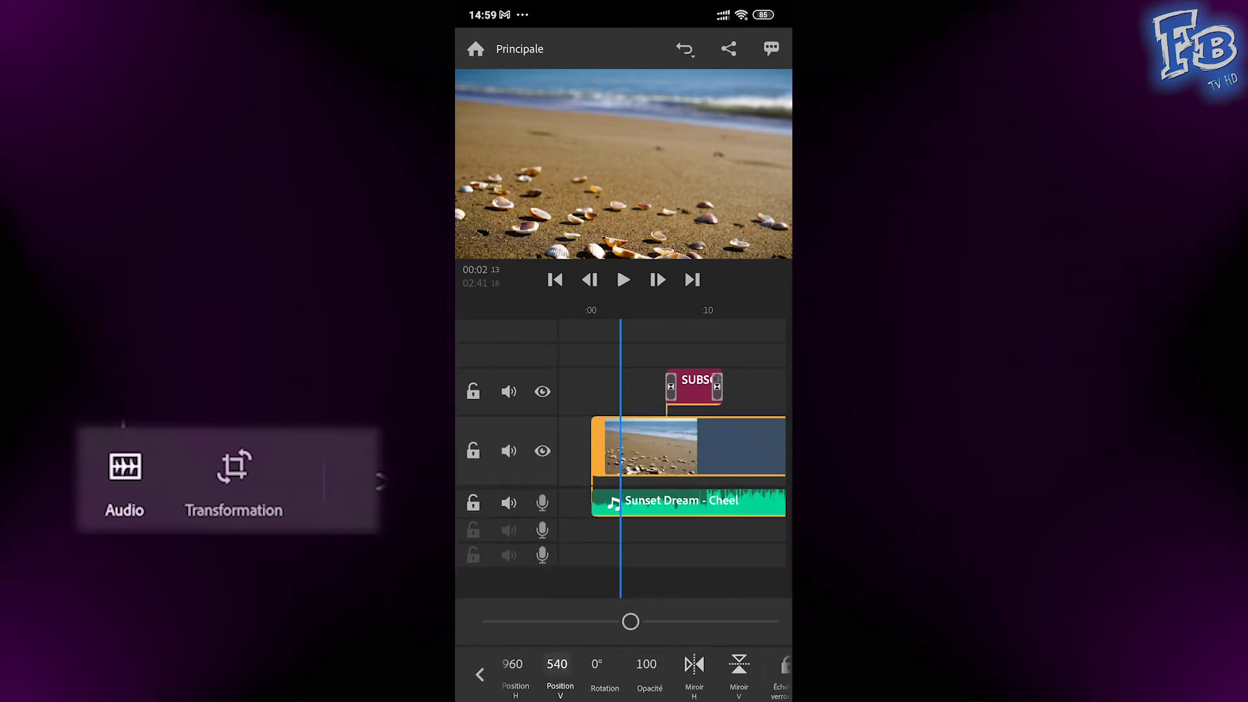
left_click_drag(630, 621, 619, 621)
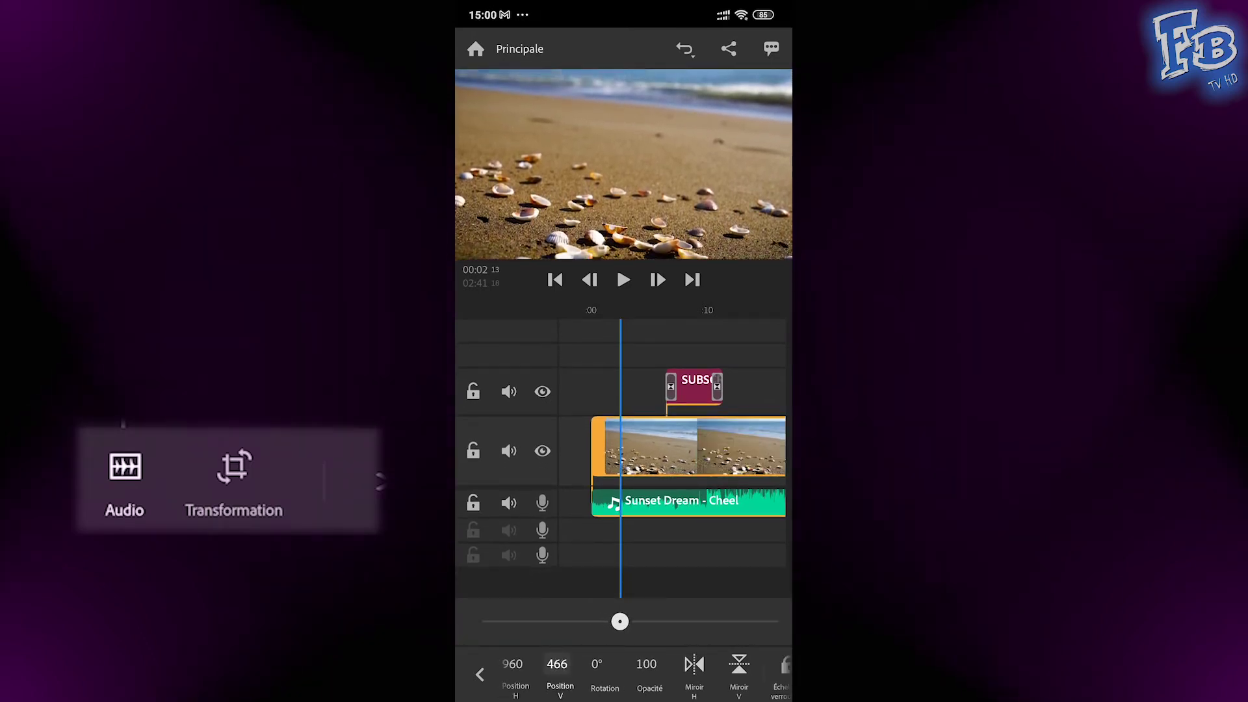
left_click_drag(619, 622, 622, 621)
left_click_drag(715, 669, 615, 670)
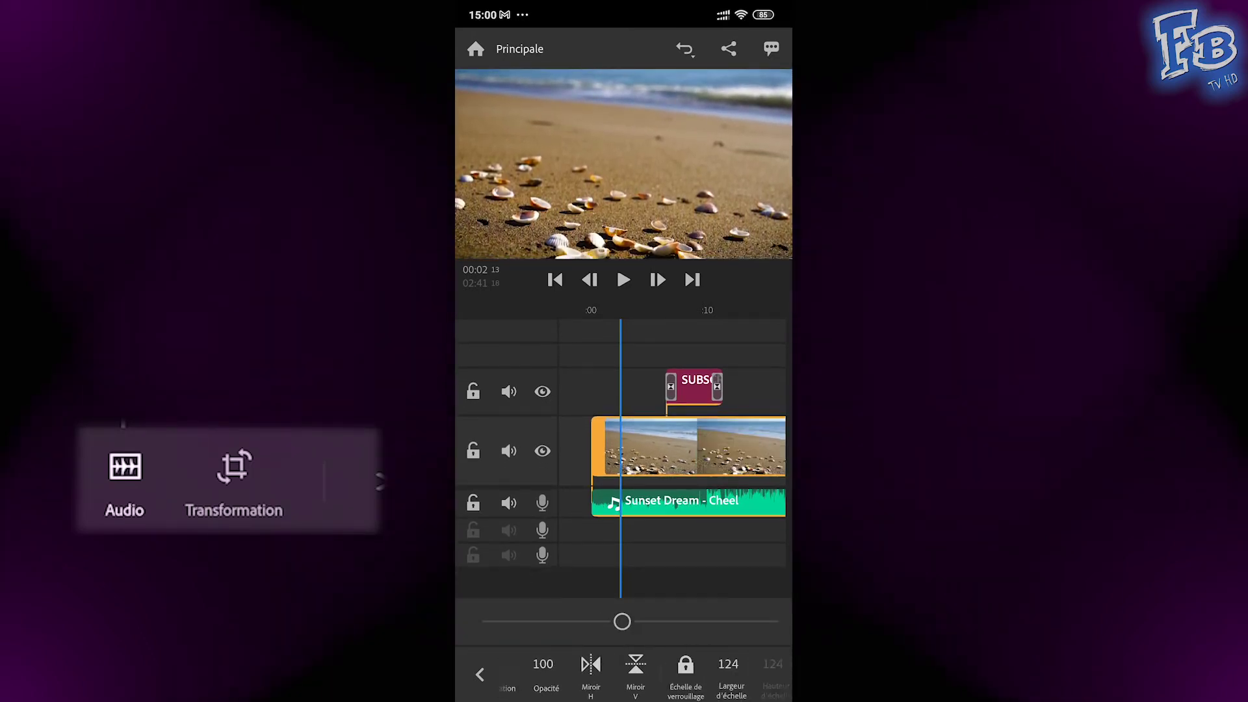
left_click_drag(747, 669, 533, 669)
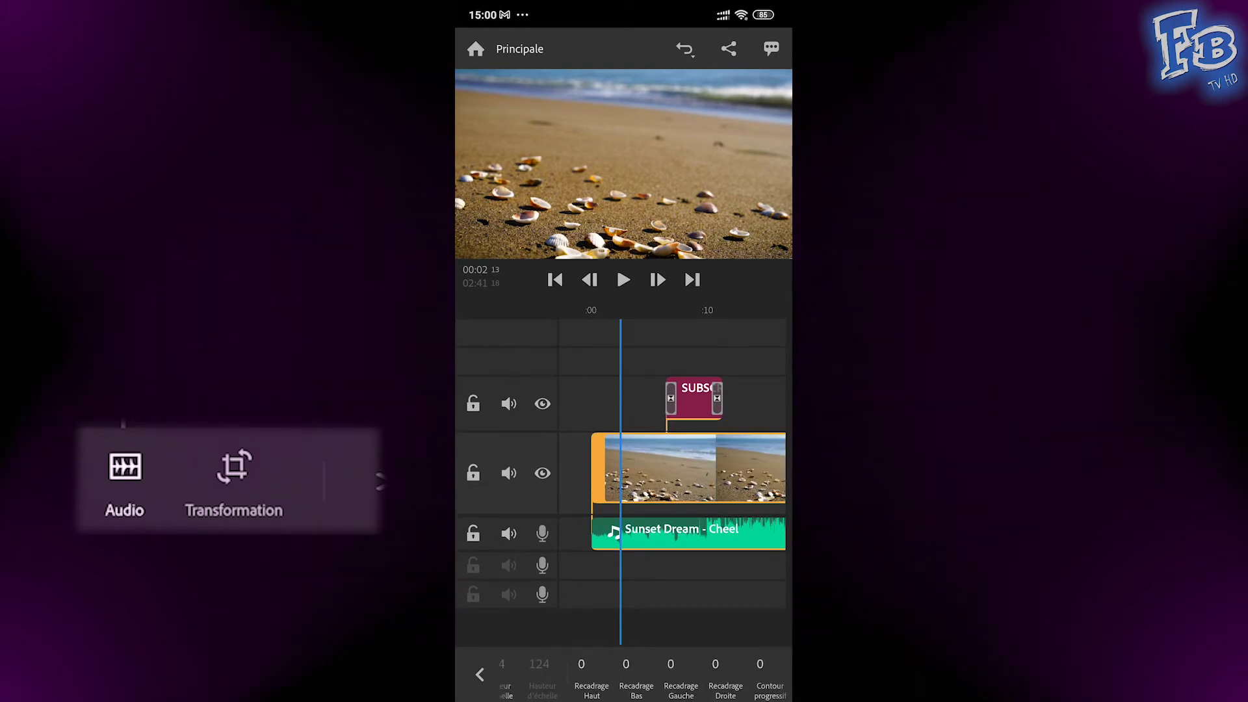
left_click_drag(715, 670, 572, 669)
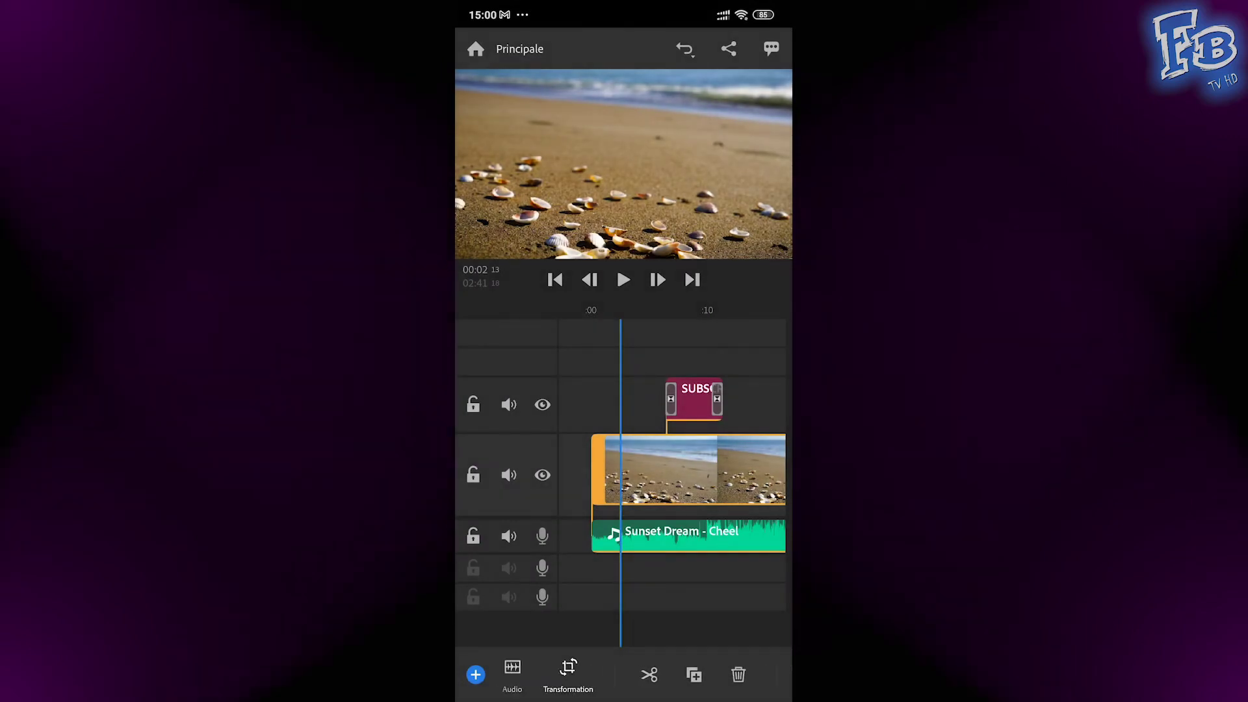
- Split the beach clip at the playhead, then undo deleting the right-hand piece
left_click(589, 674)
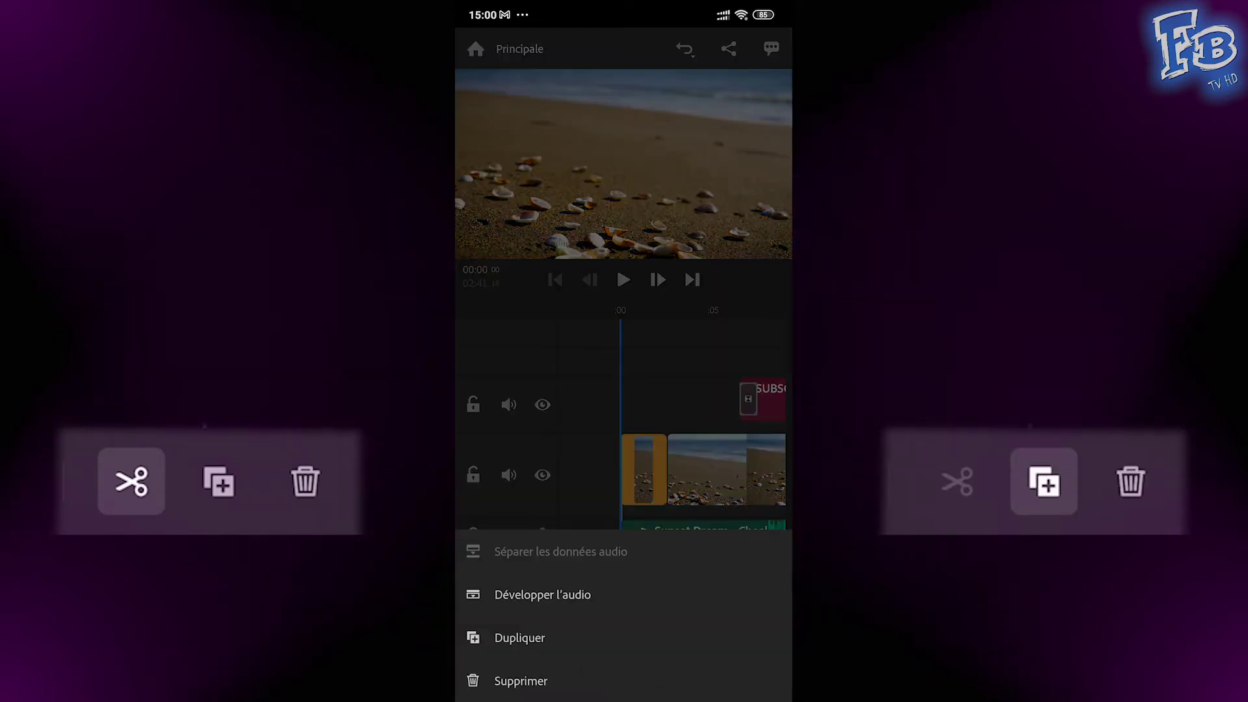
left_click(521, 680)
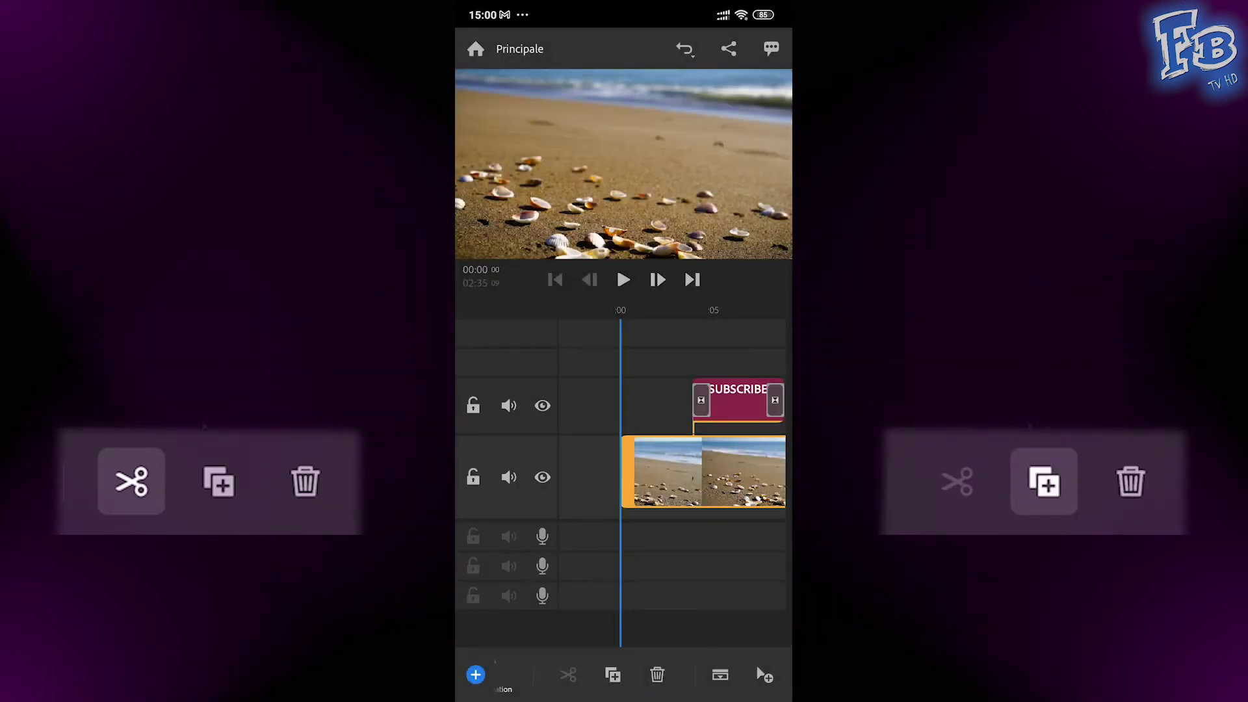
left_click(684, 49)
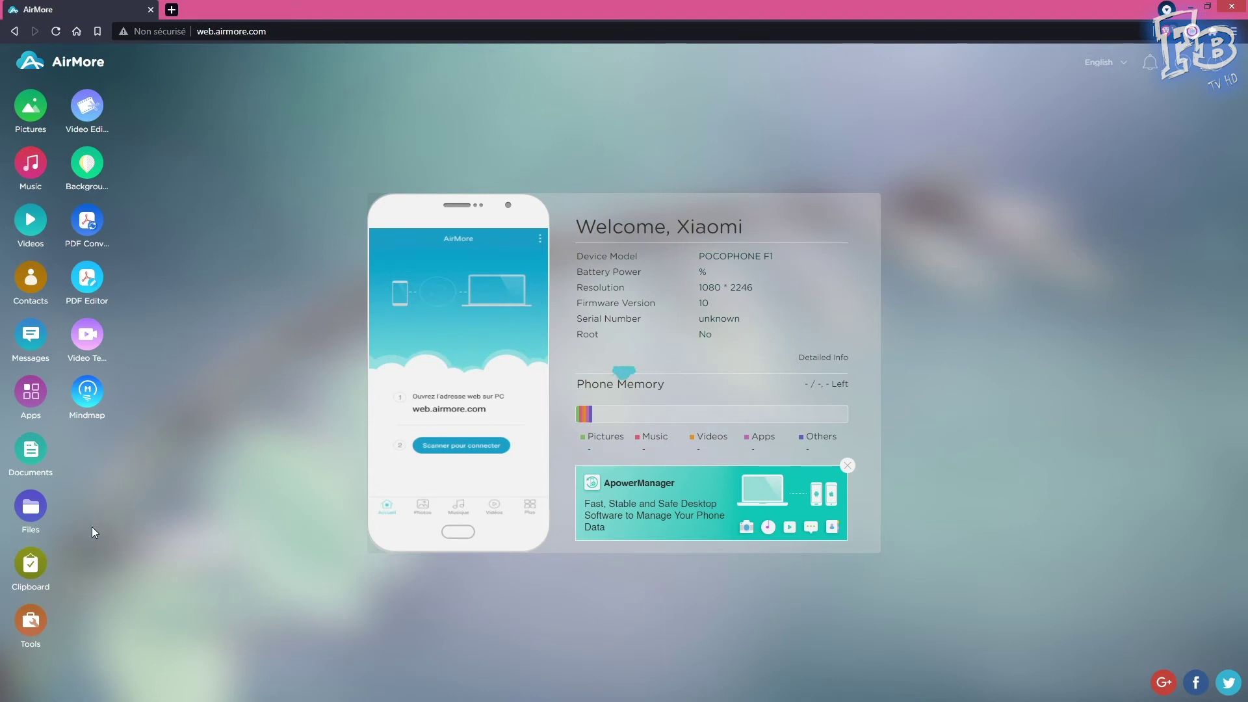
- Start AirMore Reflector mirroring and show the phone screen fullscreen
left_click(38, 569)
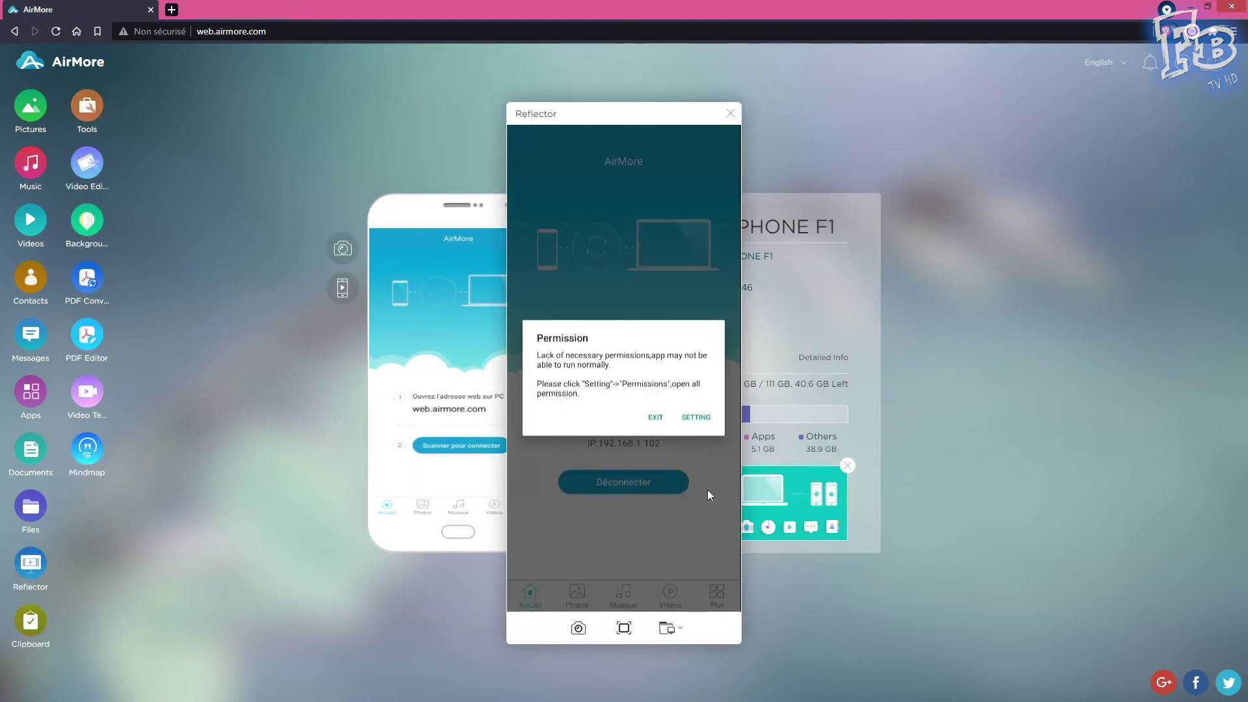
left_click(624, 629)
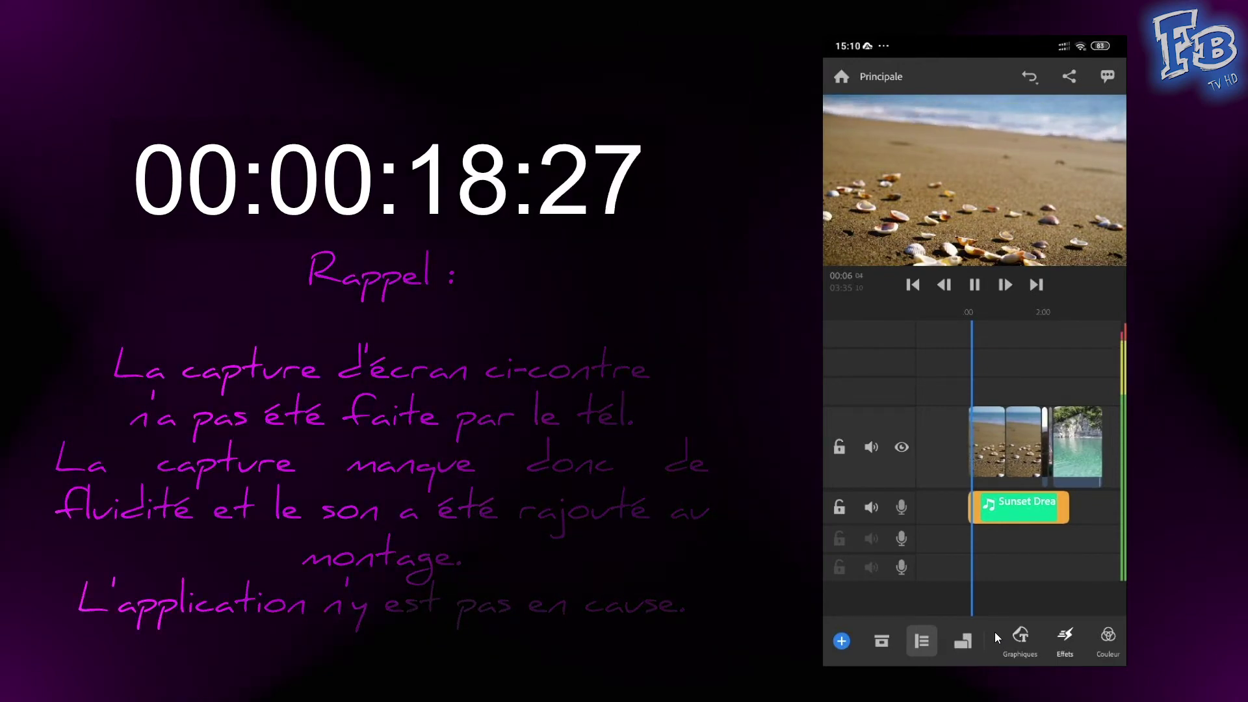
- Open the Graphiques browser listing titles, transitions and overlays
left_click(1020, 640)
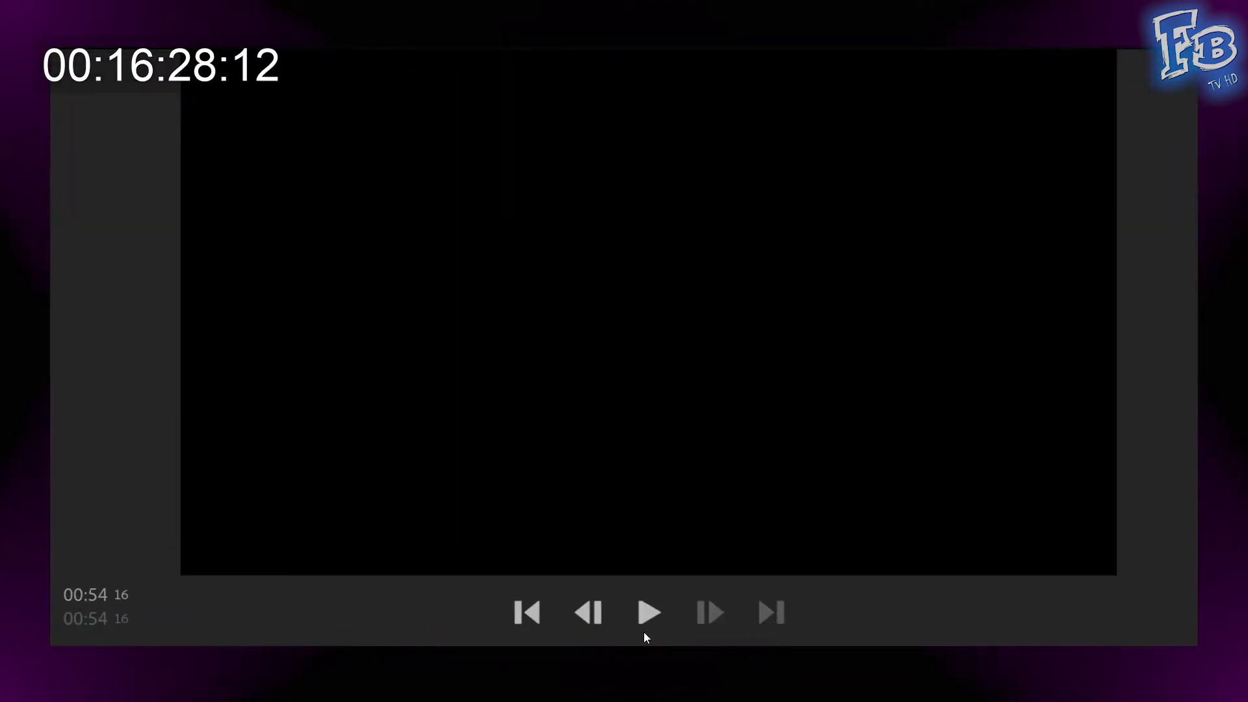
- Play the edited beach video from the beginning in the preview player
left_click(644, 632)
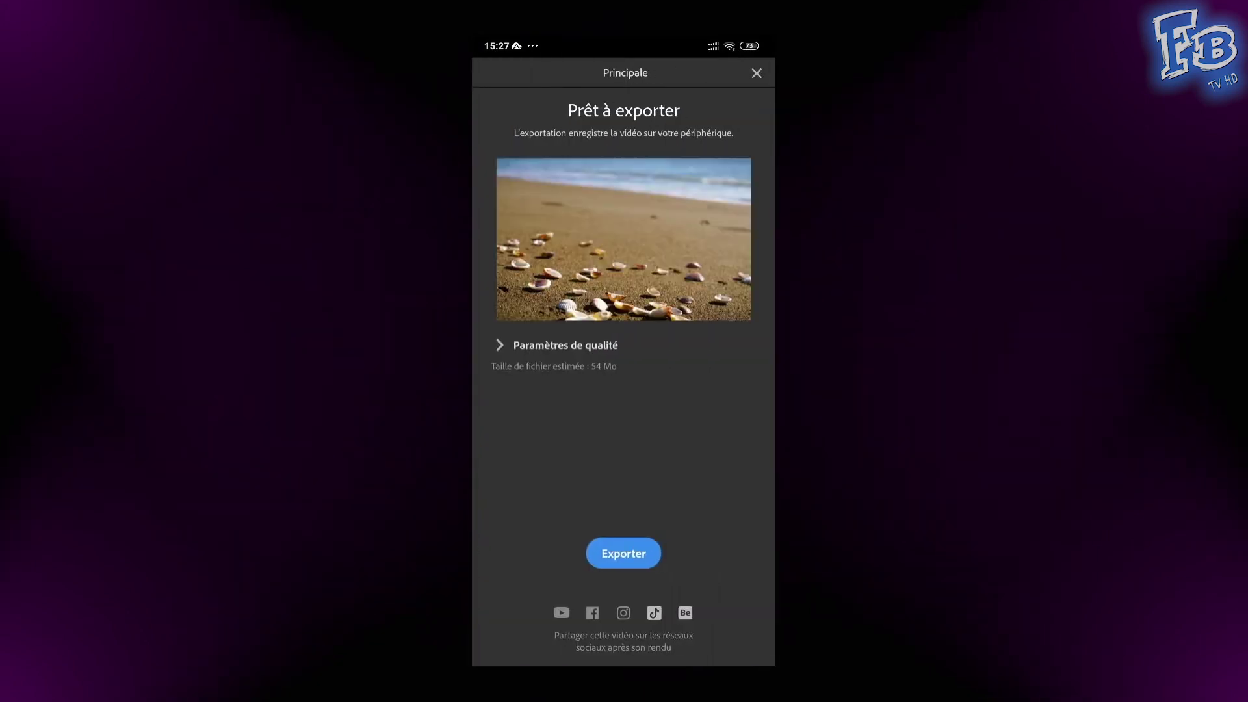
- Choose the 1080p Match Framerate quality preset (1920x1080, 25 fps) on Prêt à exporter
left_click(499, 346)
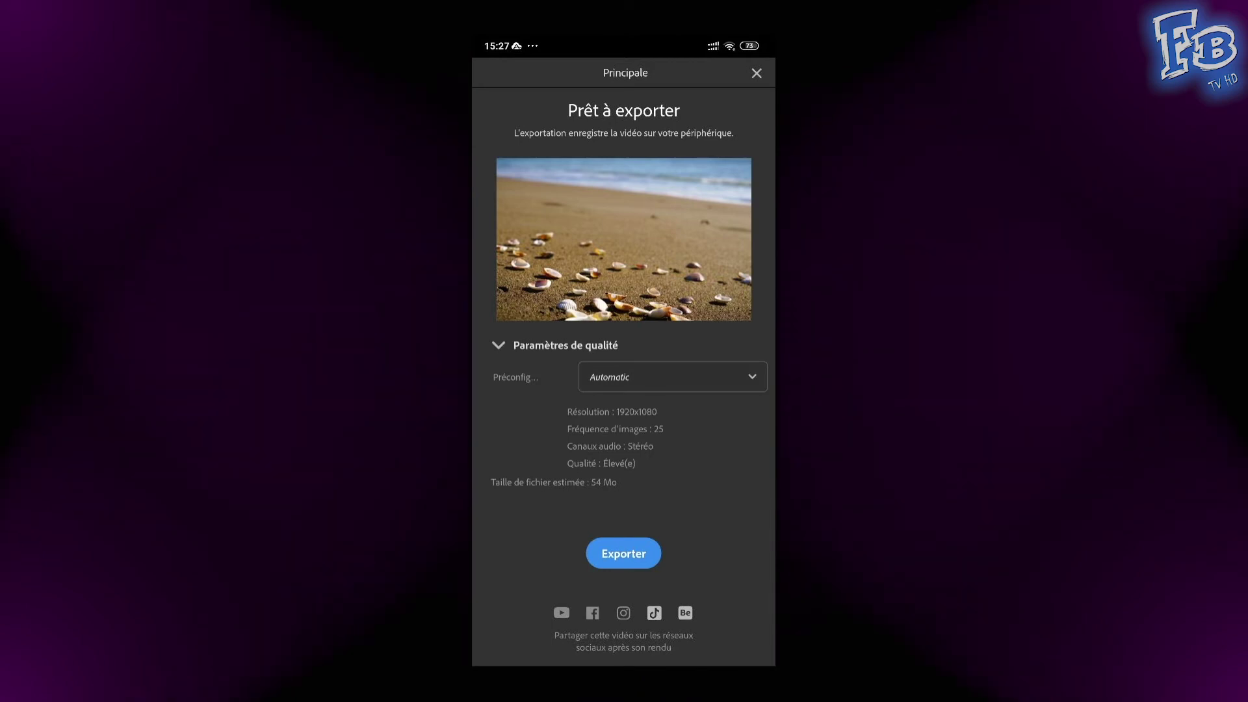
left_click(672, 377)
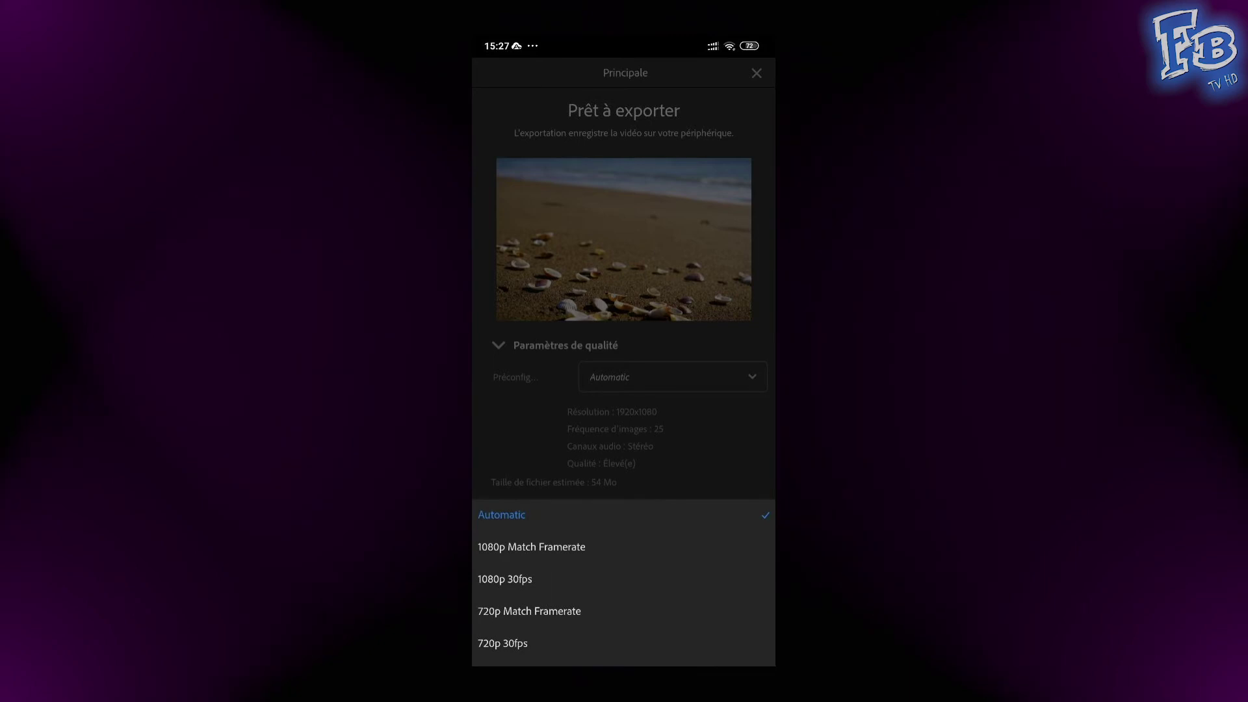
left_click(531, 546)
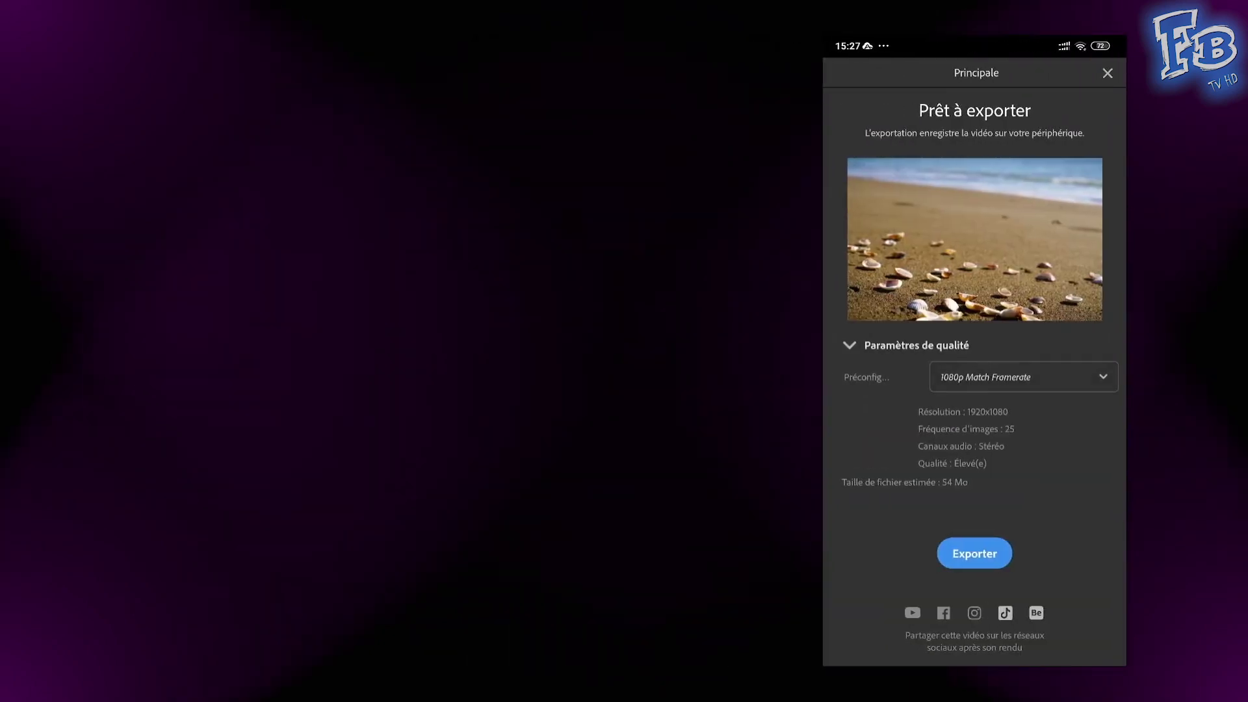
- Export the edit to the phone and wait for Rendu en cours to finish
left_click(975, 553)
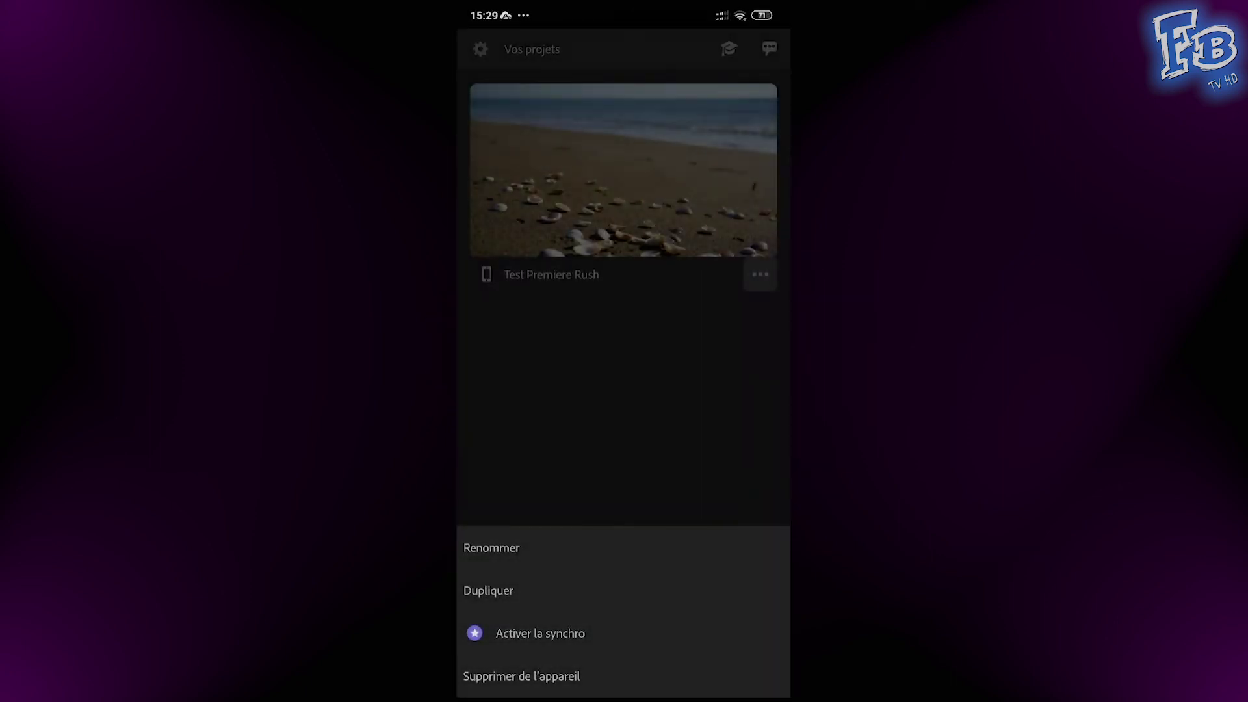
- Delete the Test Premiere Rush beach project from the device, then drag the Rush icon to uninstall it
left_click(522, 675)
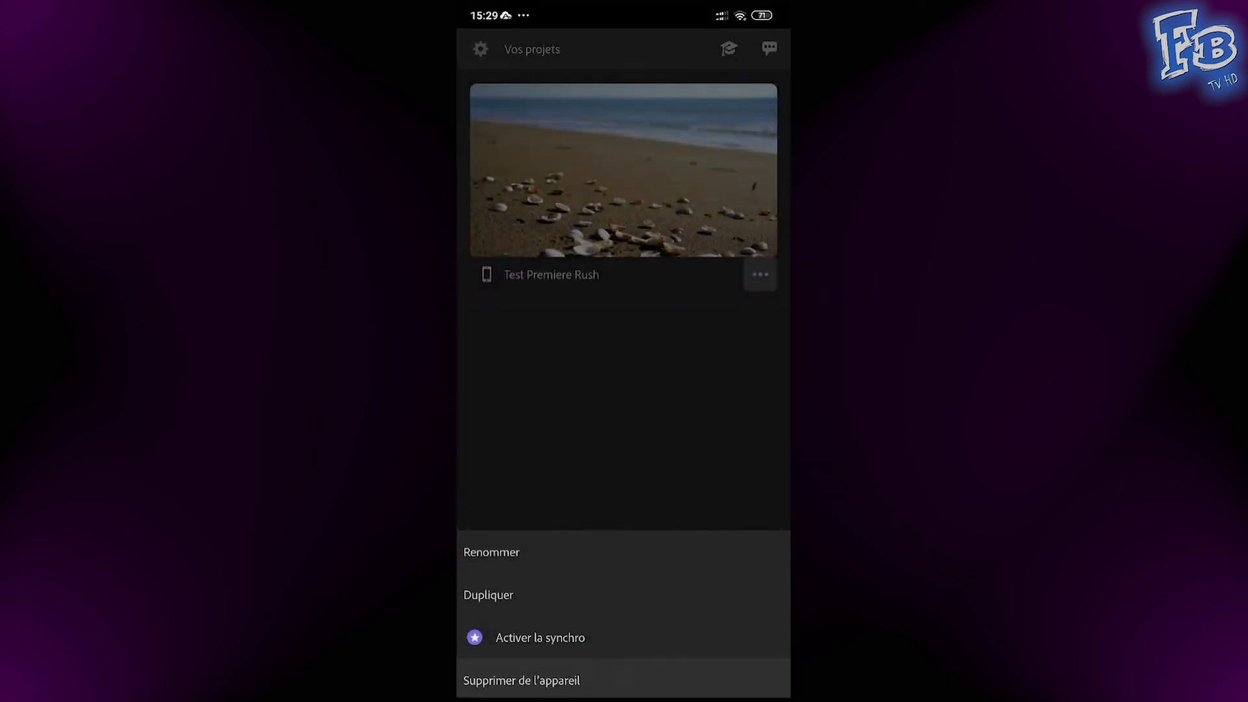
left_click(707, 414)
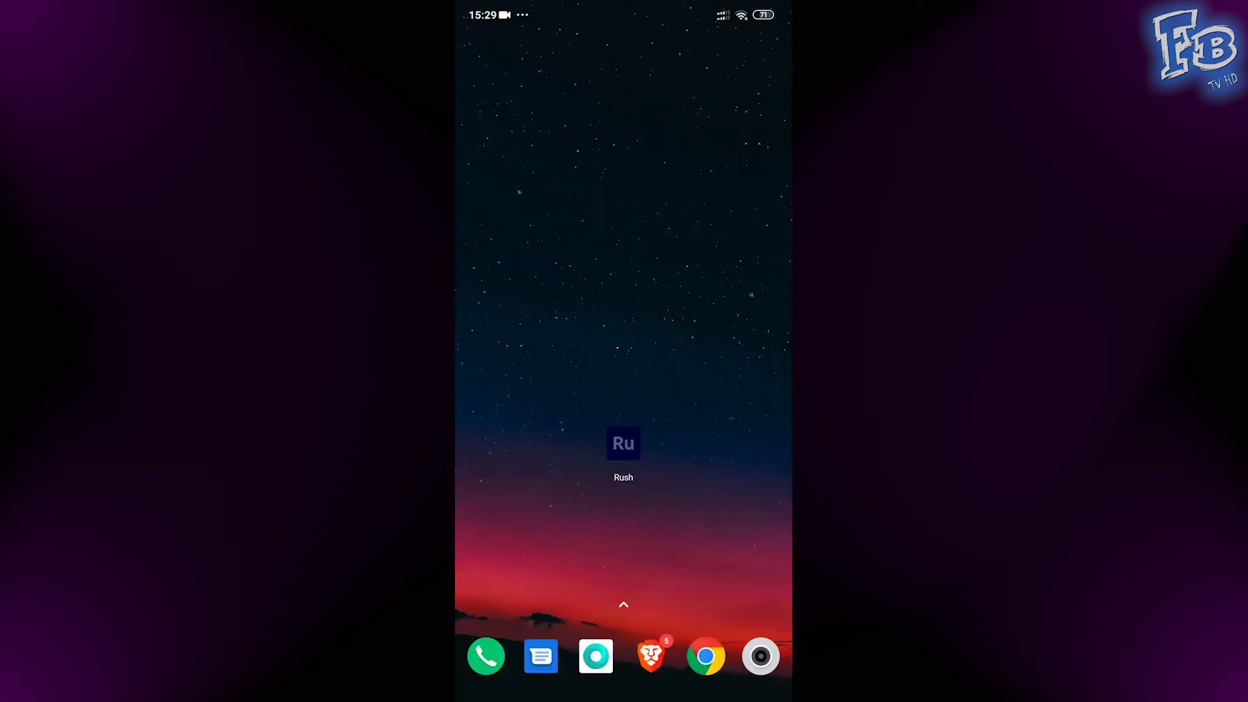
mouse_move(624, 440)
left_mouse_down()
mouse_move(607, 218)
mouse_move(517, 39)
left_mouse_up()
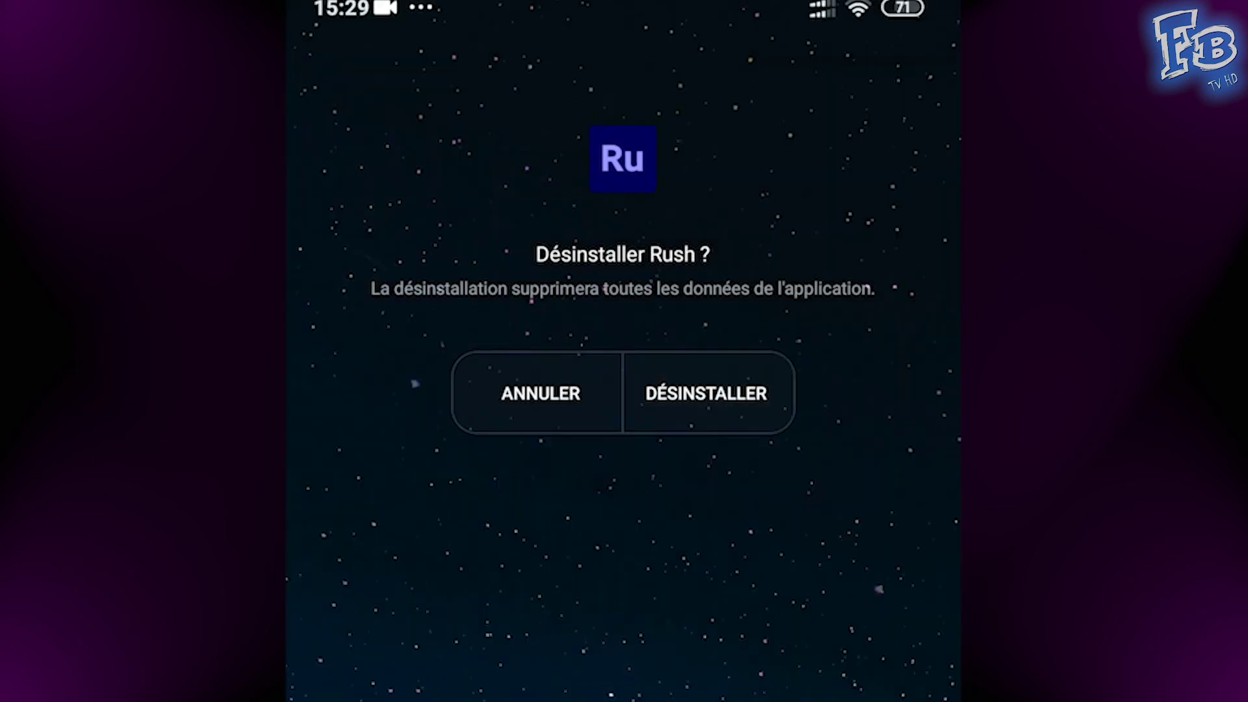
- Confirm DÉSINSTALLER to remove Adobe Premiere Rush and all its data from the phone
left_click(705, 315)
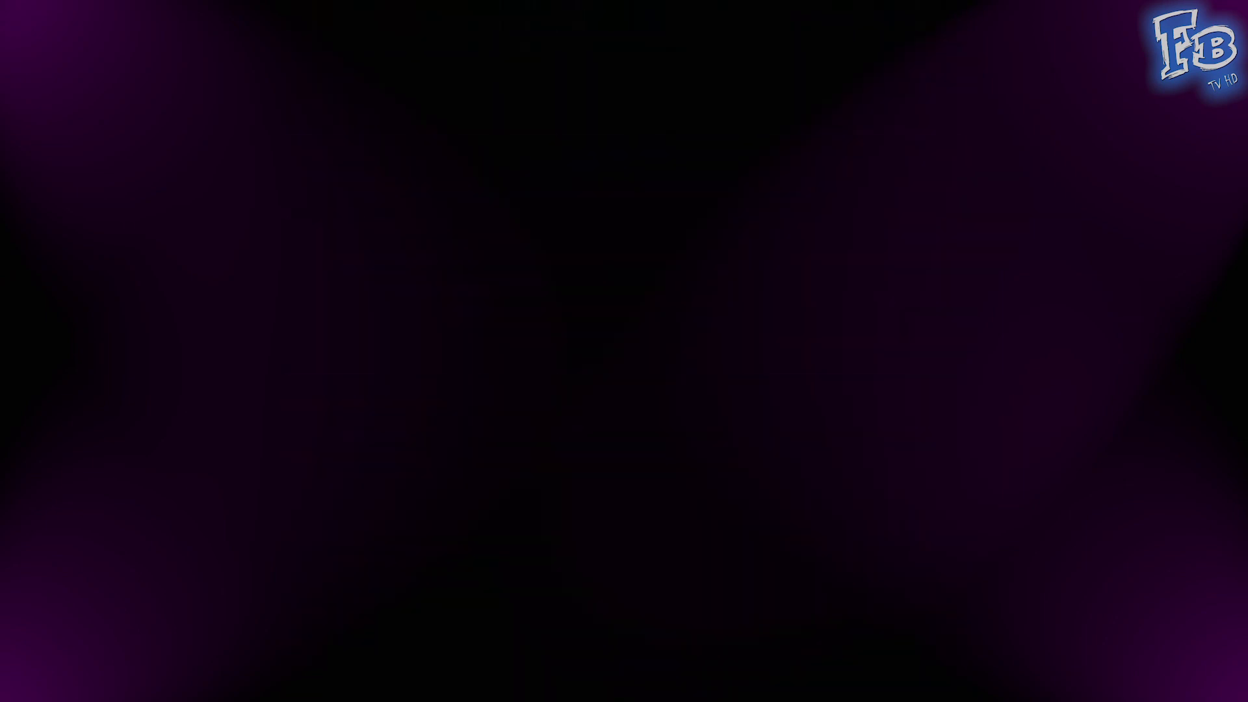